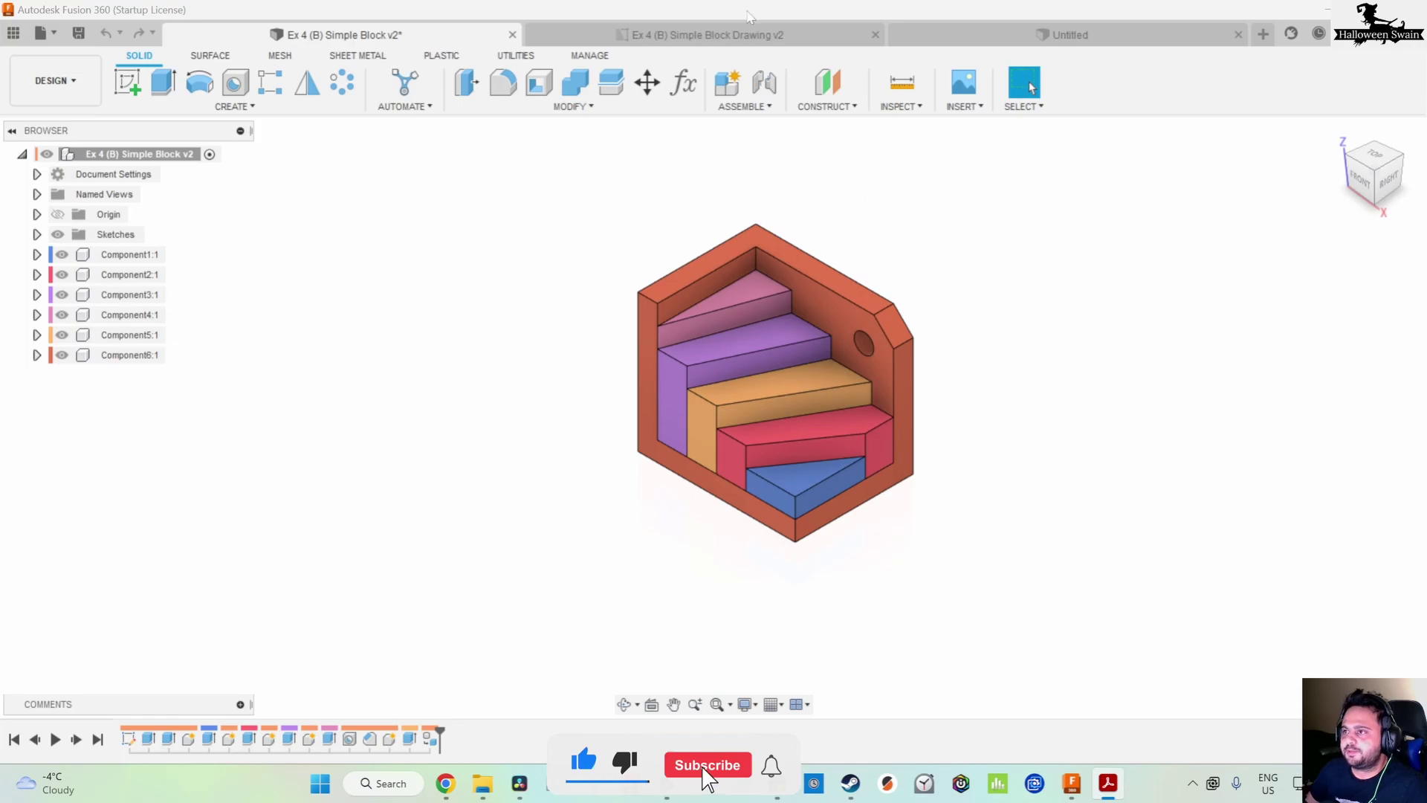
Consult the Ex 4 (B) Simple Block drawing and start a sketch on the horizontal XY plane of the untitled design
click(743, 35)
scroll(612, 347, up, 3)
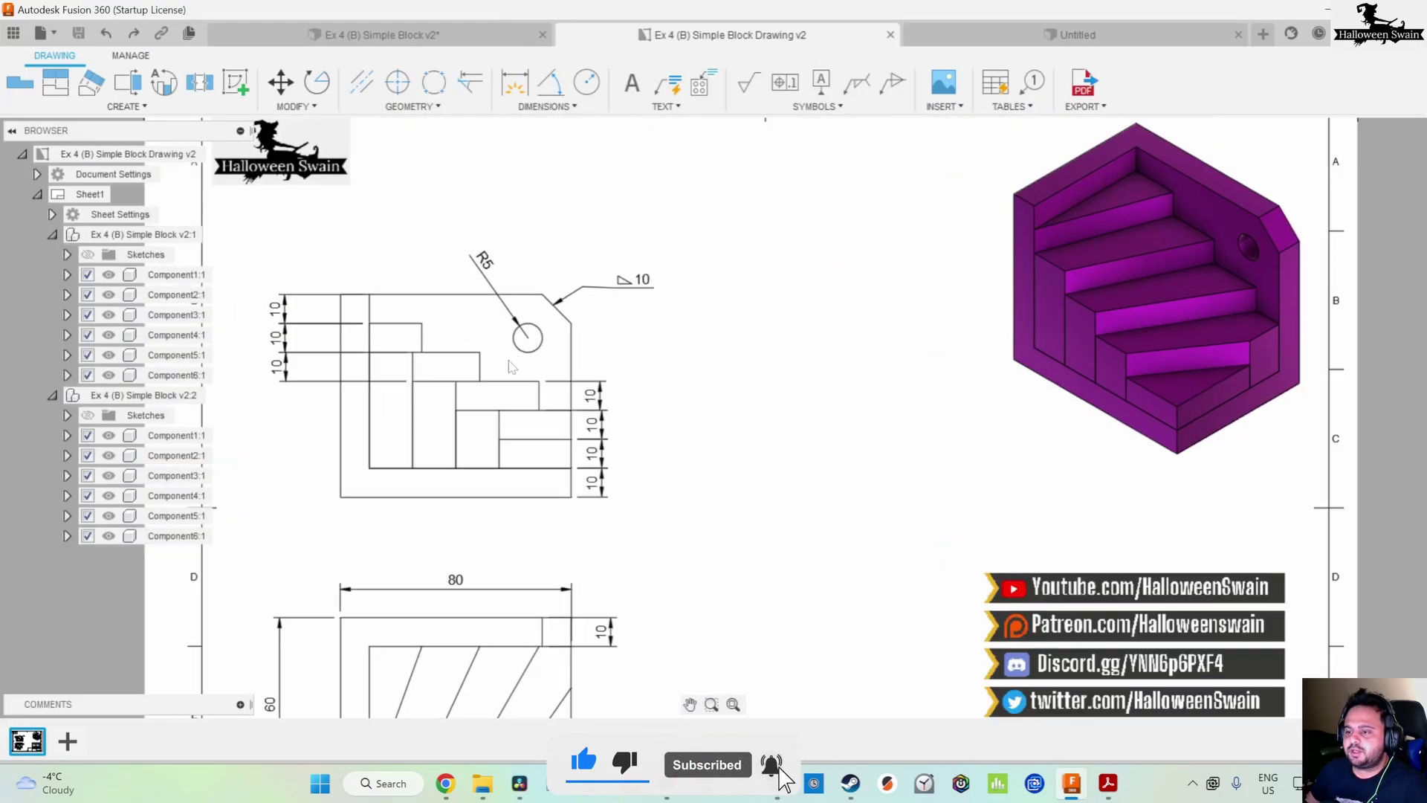
scroll(694, 278, down, 3)
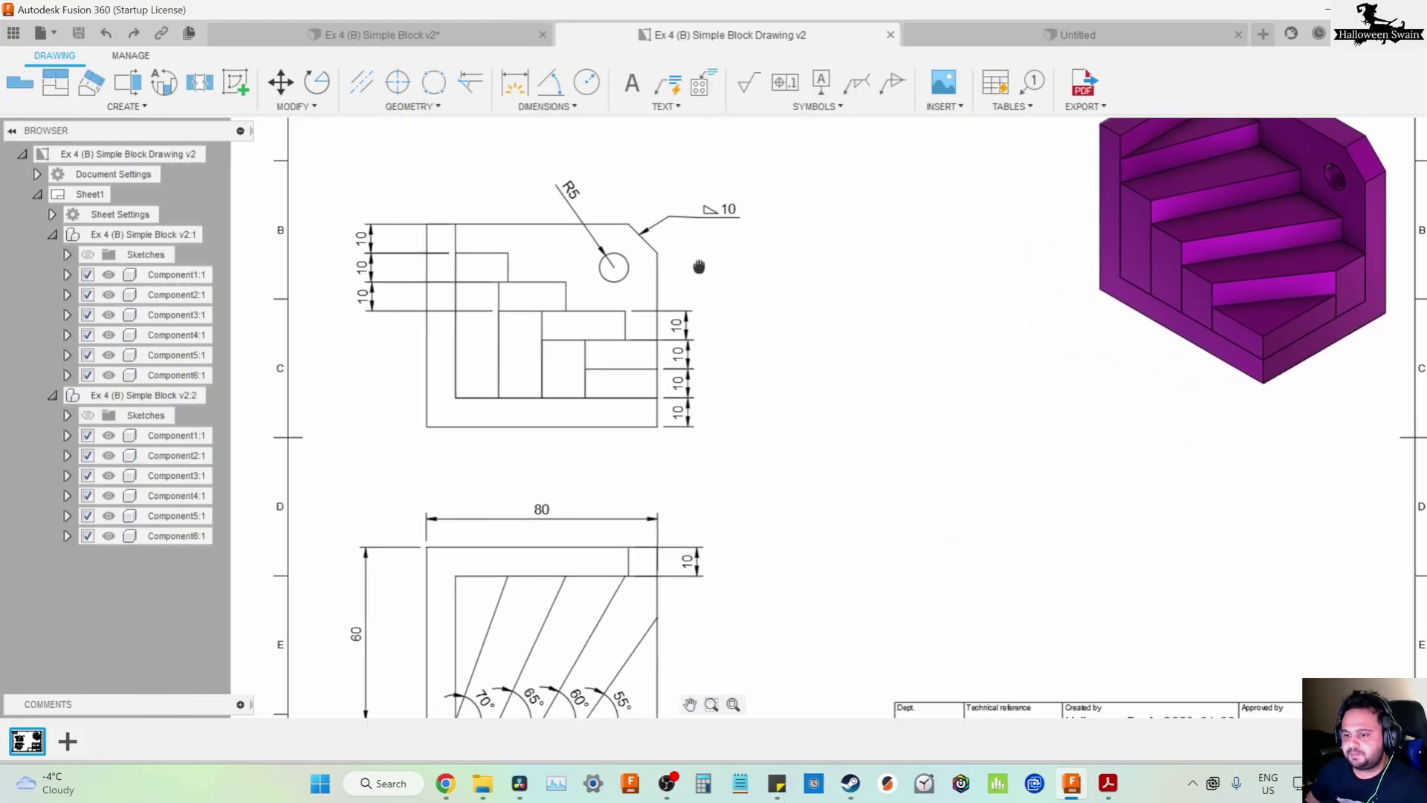
click(1033, 35)
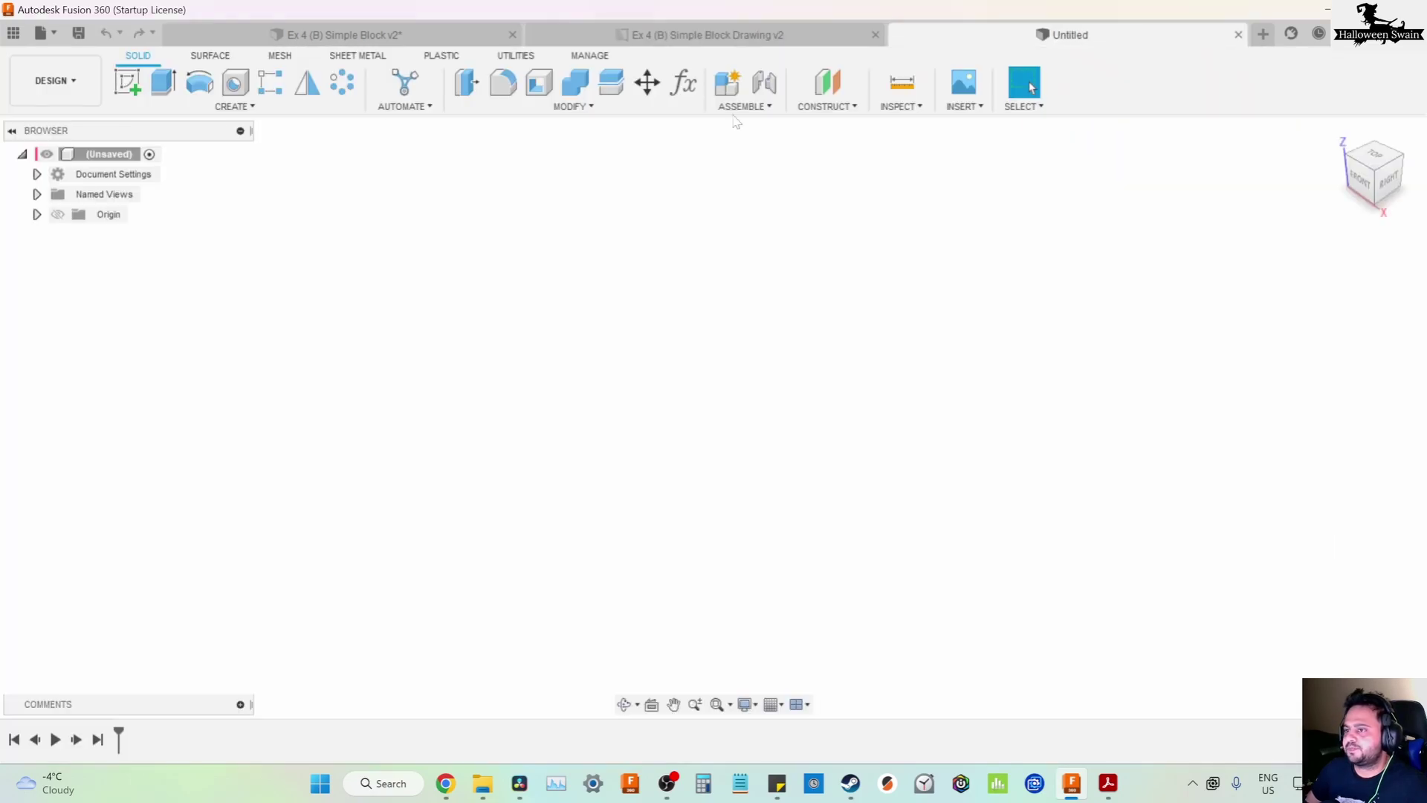
click(127, 82)
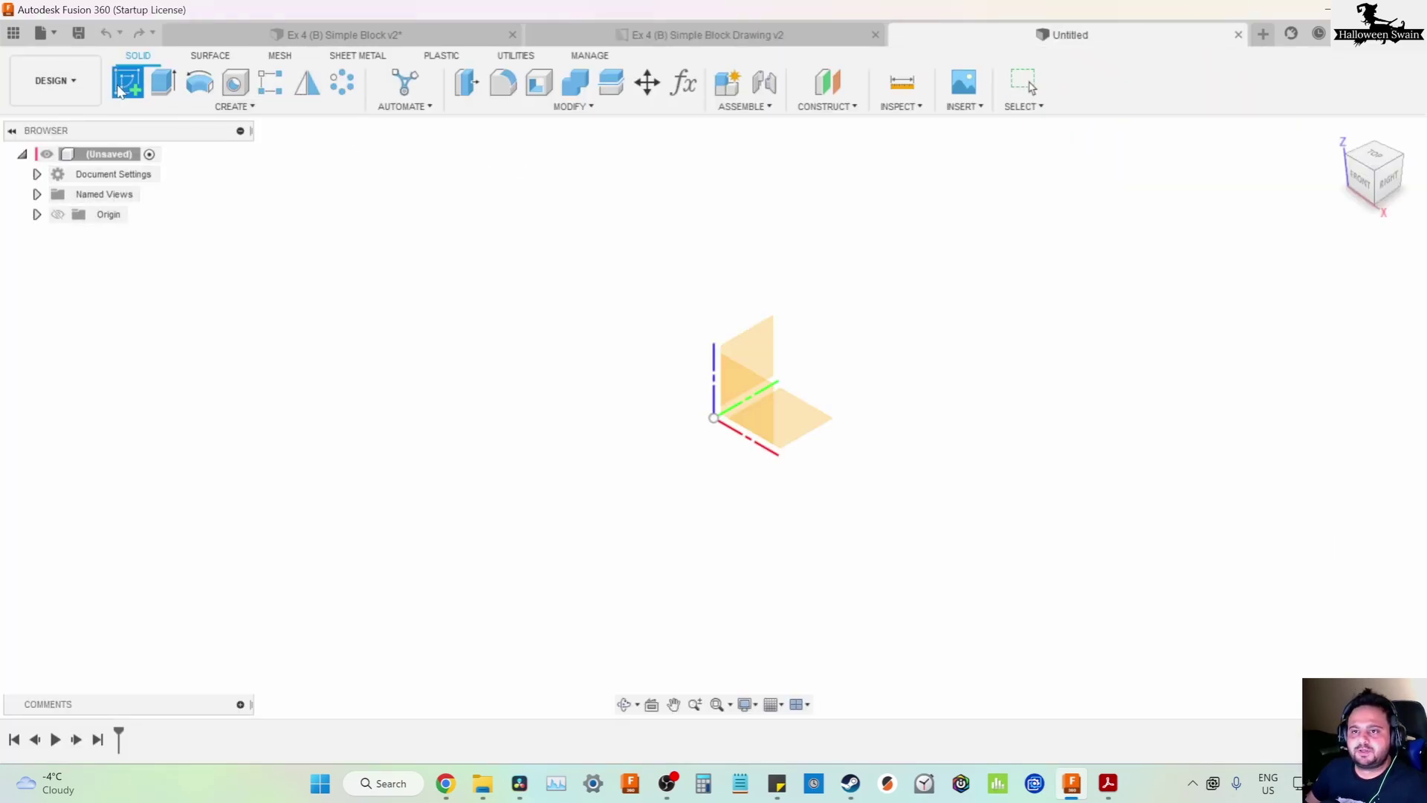
click(780, 427)
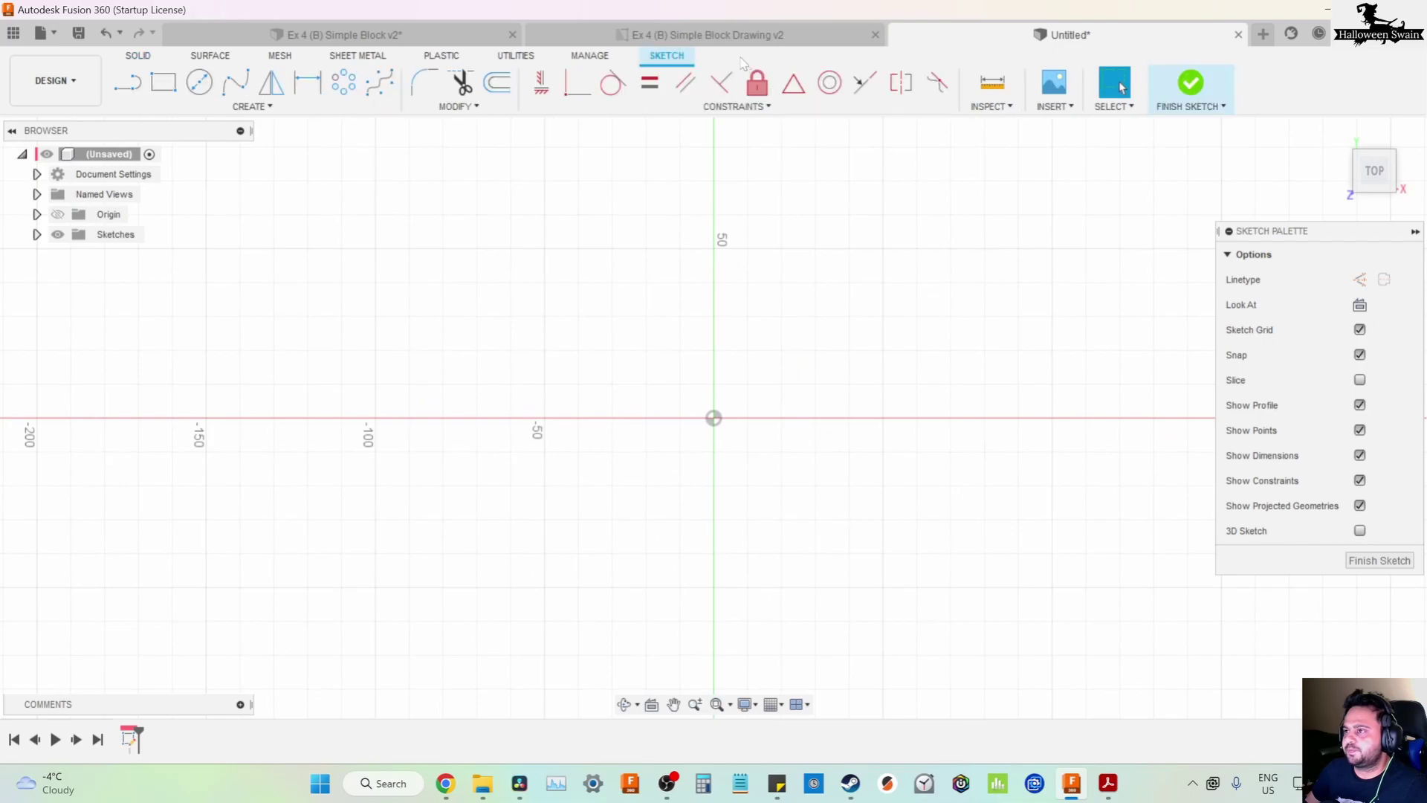
Sketch an 80 by 60 mm rectangle from the origin, following the plan view of the drawing
click(721, 35)
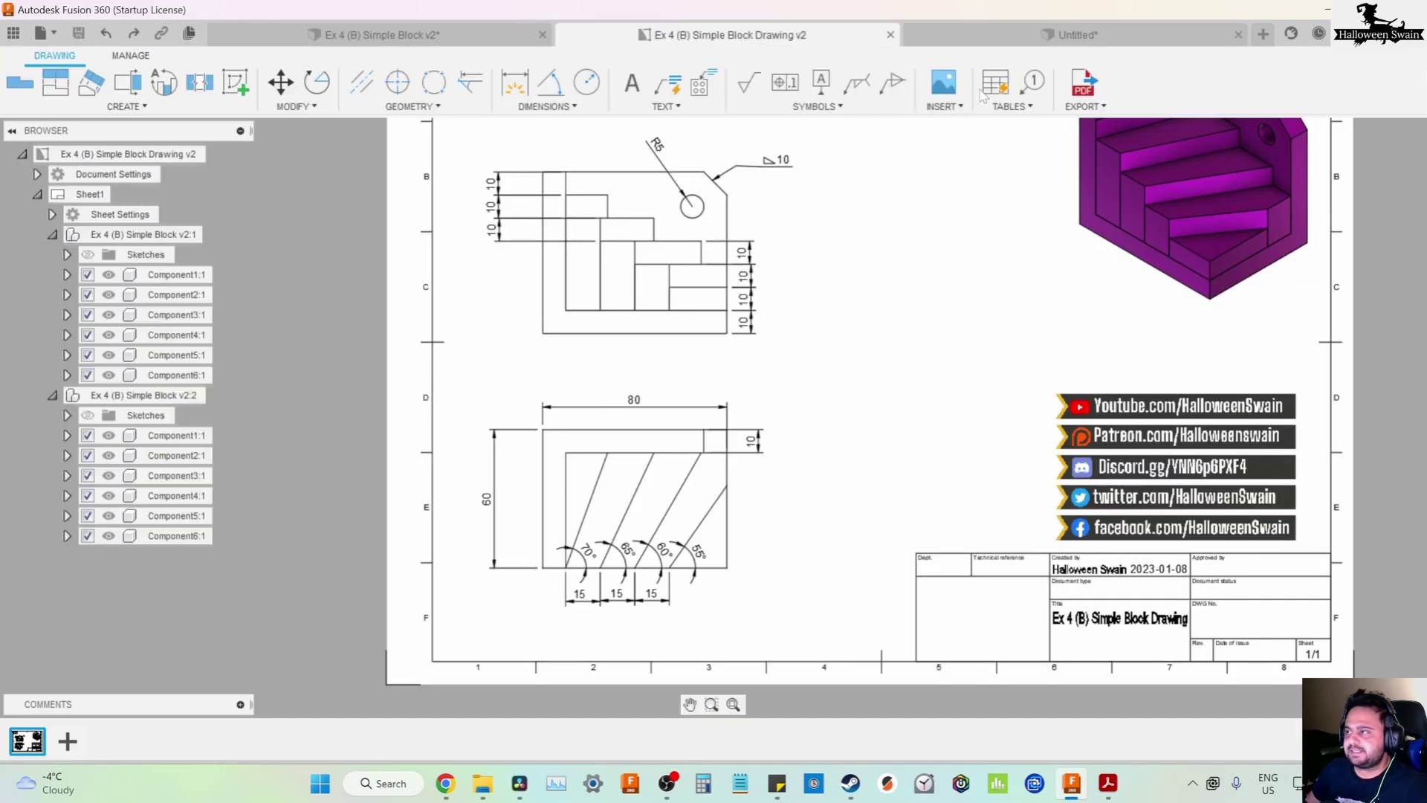
click(988, 43)
key(r)
click(713, 418)
text(80)
key(Tab)
text(60)
key(Return)
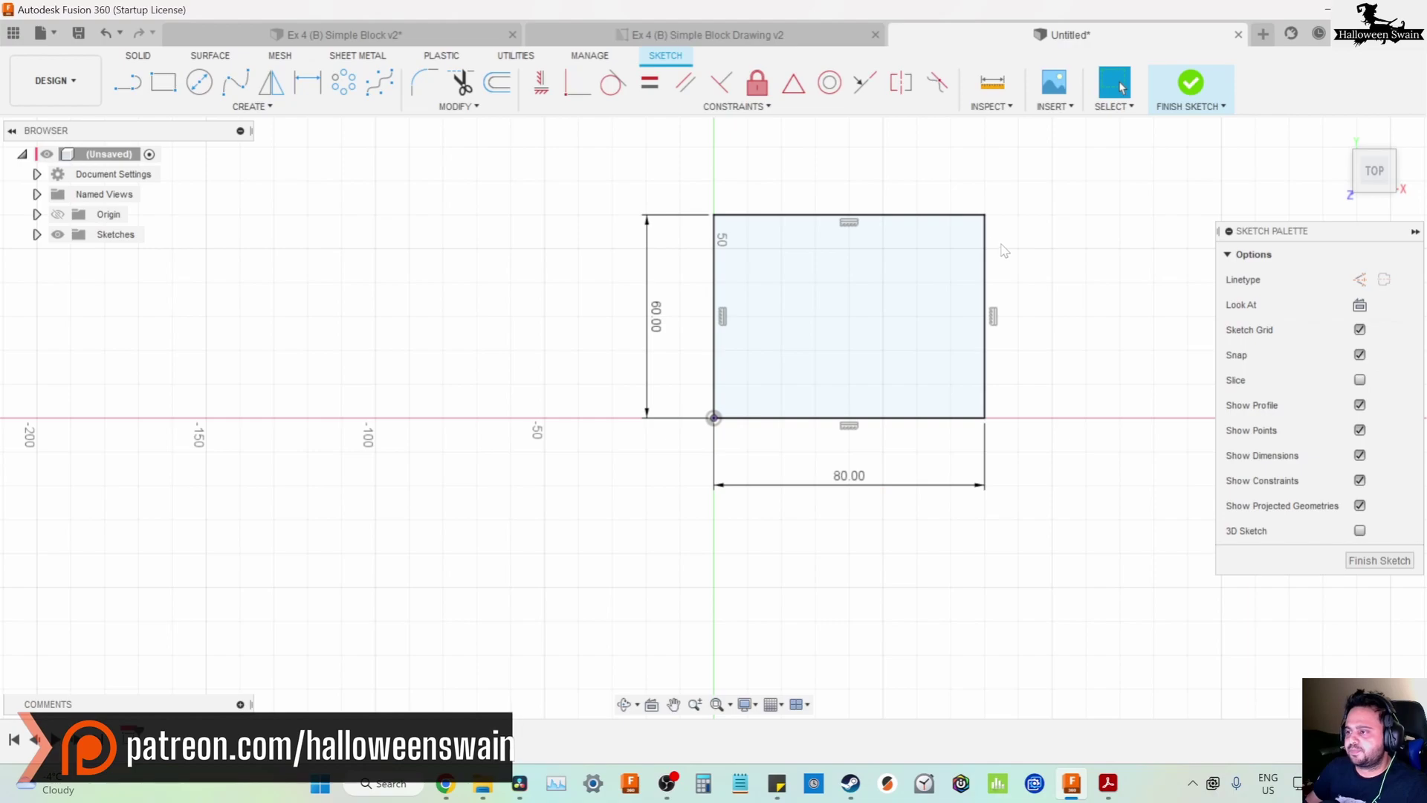
middle_drag(1004, 255, 899, 264)
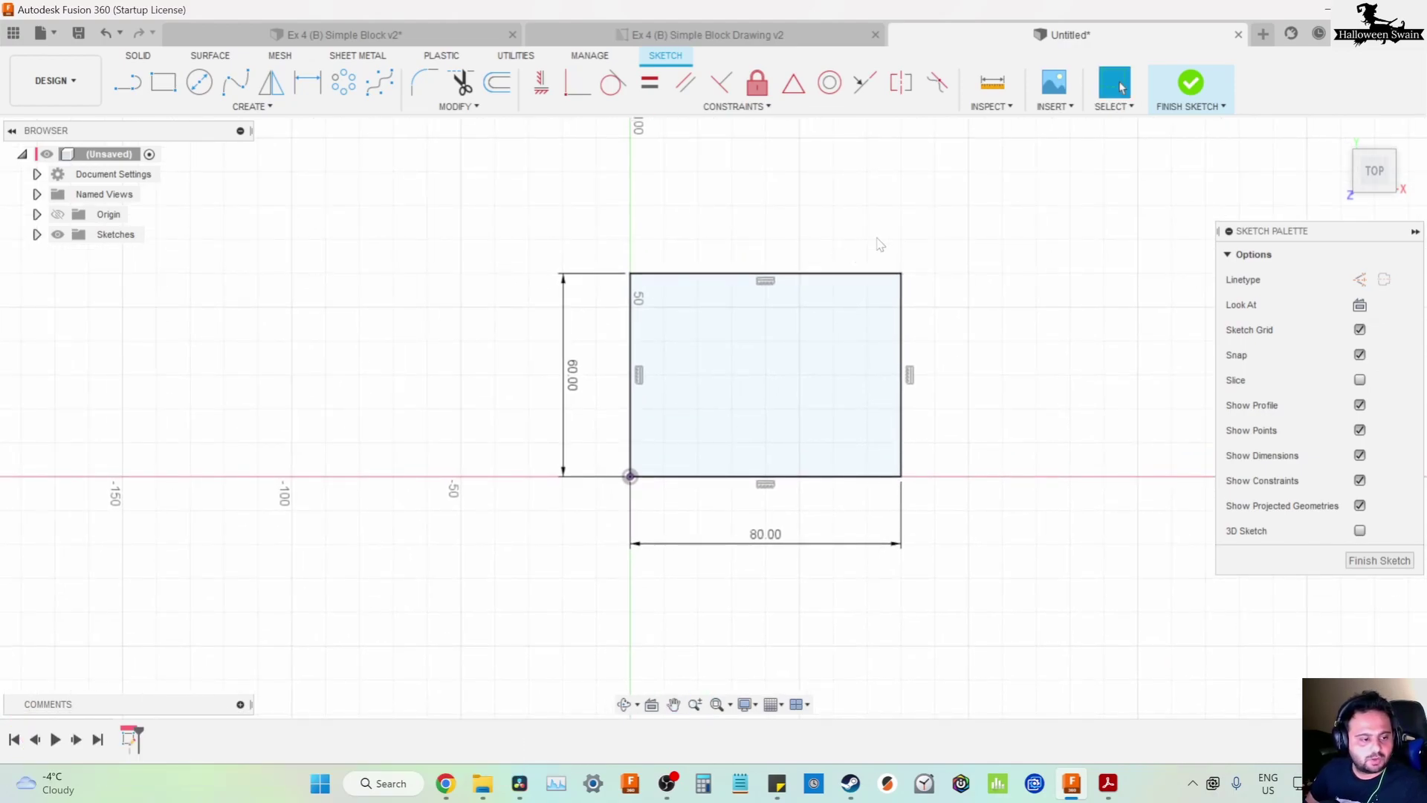
Check the drawing's isometric view and sketch an inner L-shaped pair of lines from the rectangle's bottom edge to its right edge
click(706, 35)
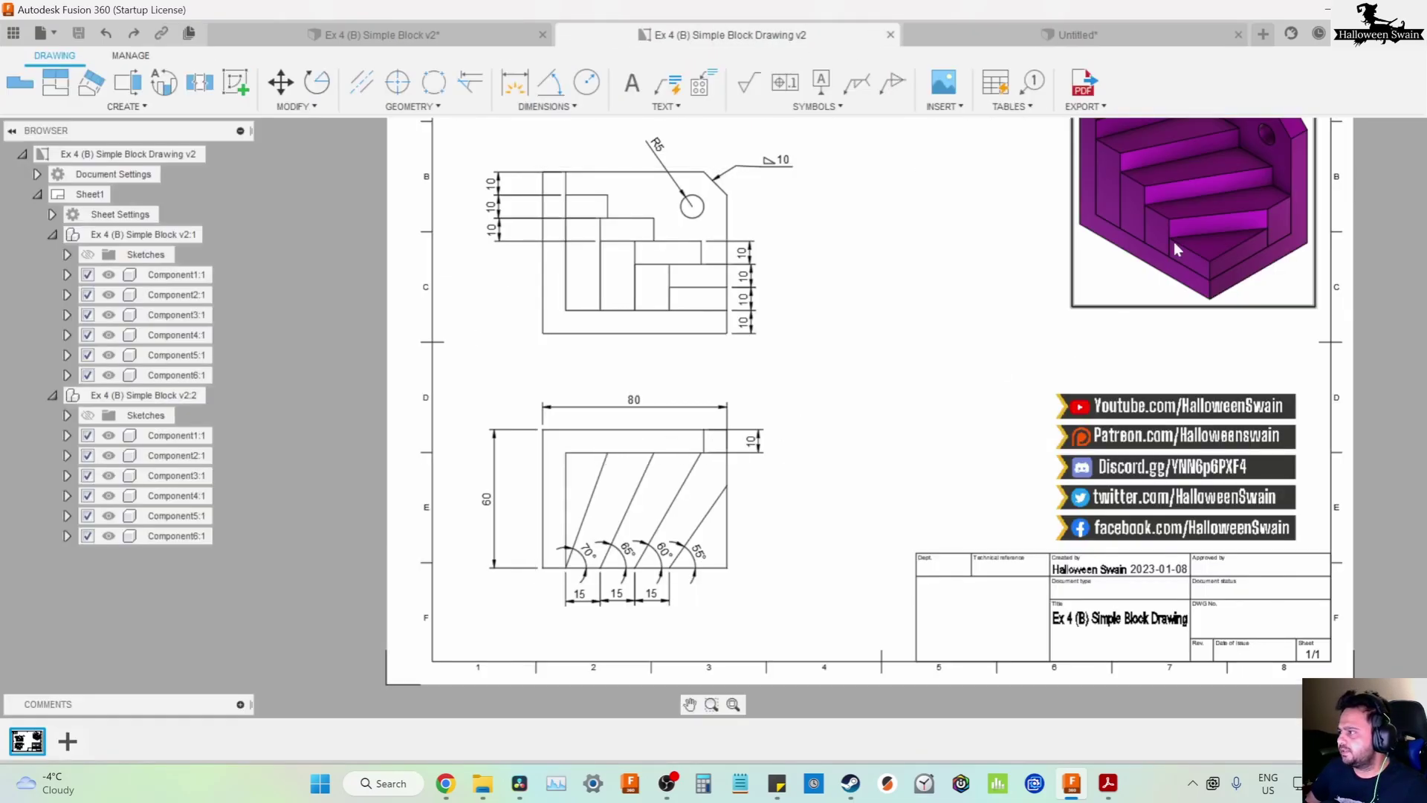
mouse_move(1388, 125)
middle_down()
mouse_move(1317, 162)
mouse_move(1056, 369)
middle_up()
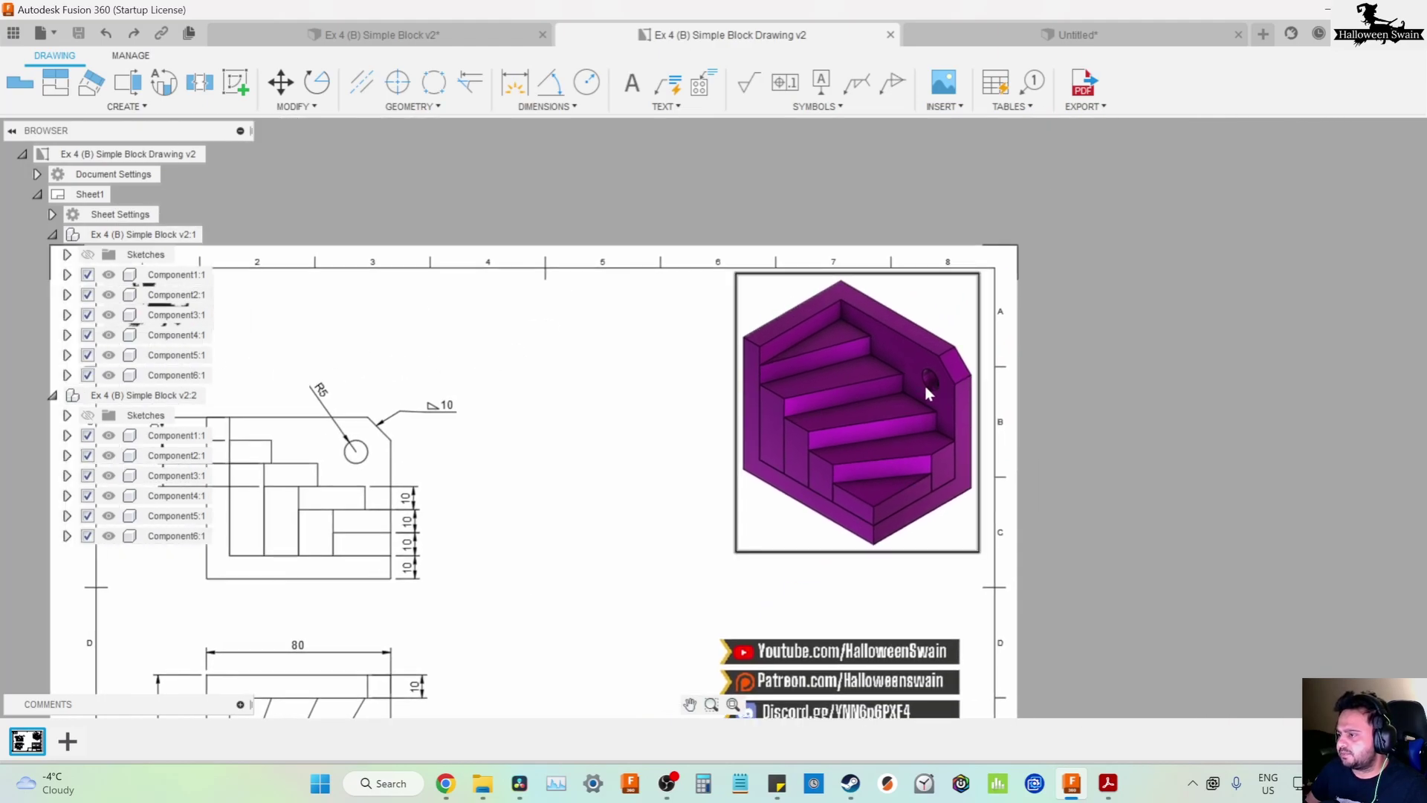
scroll(839, 428, down, 1)
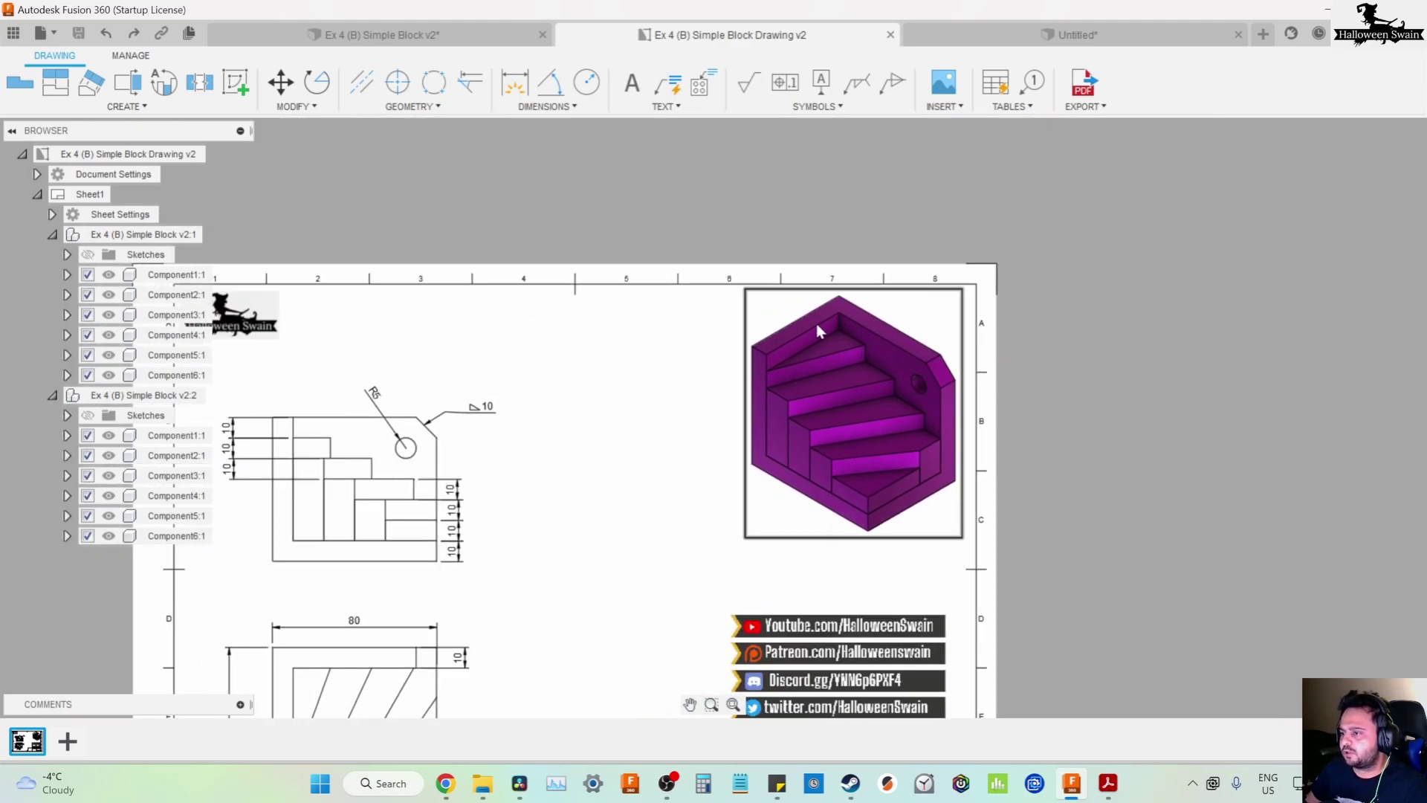
click(1078, 35)
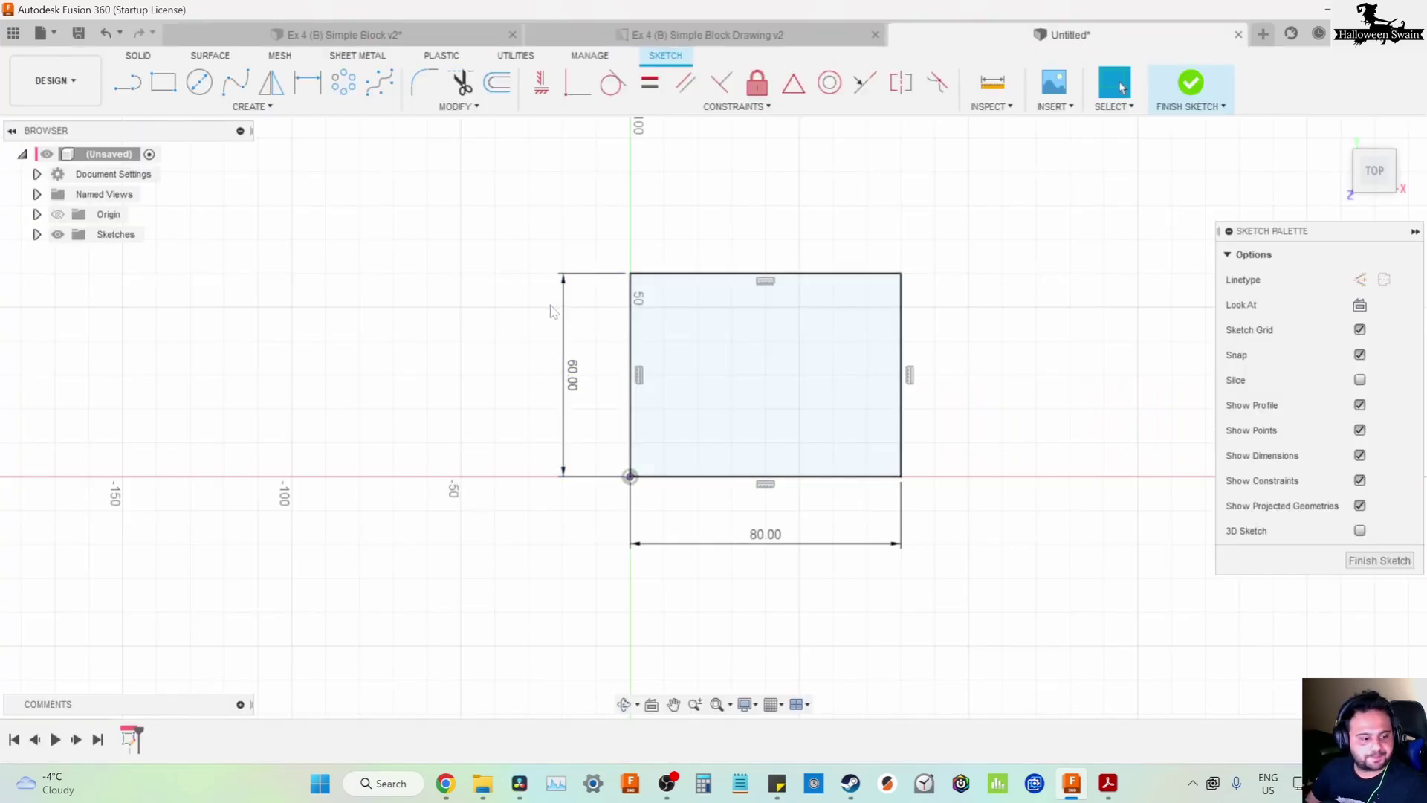
click(164, 82)
key(l)
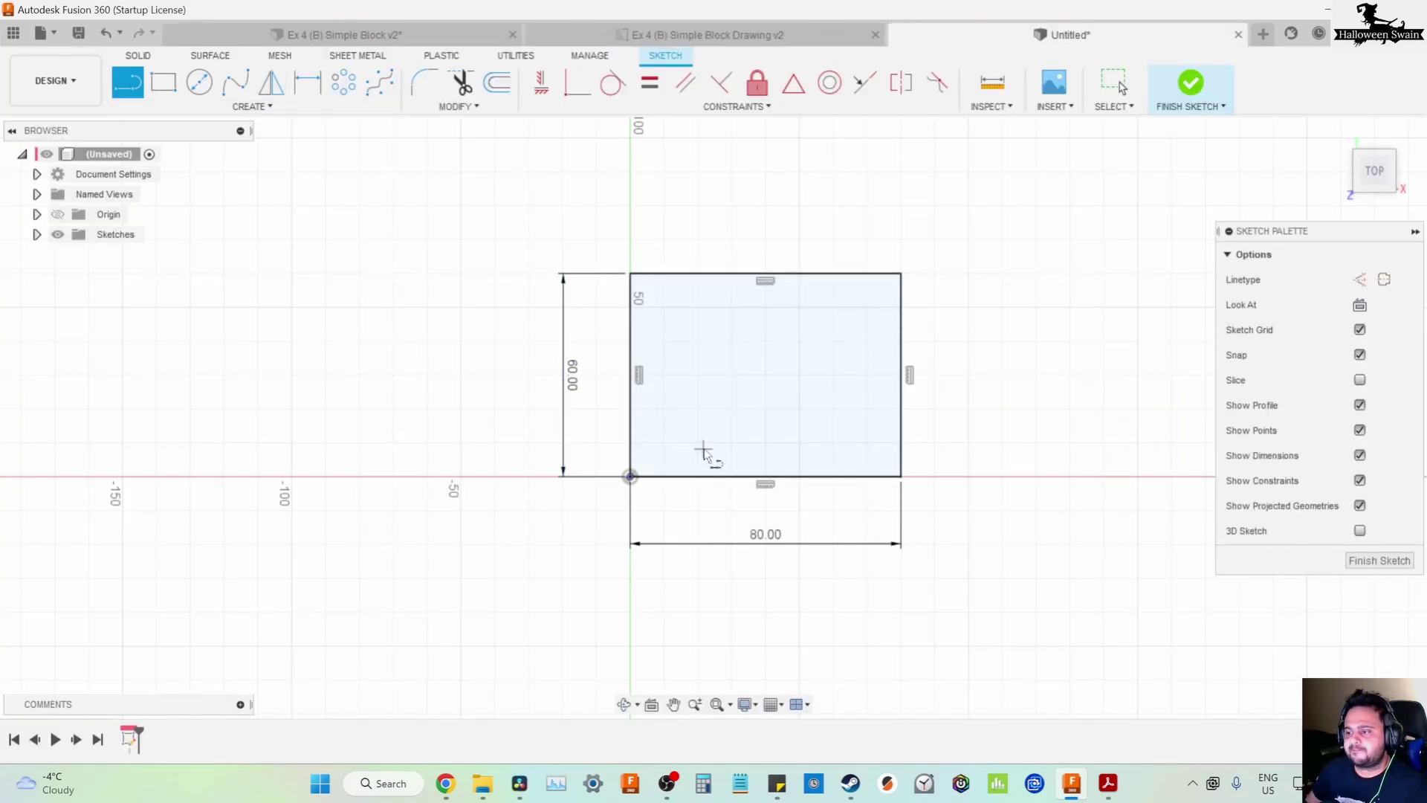
click(660, 315)
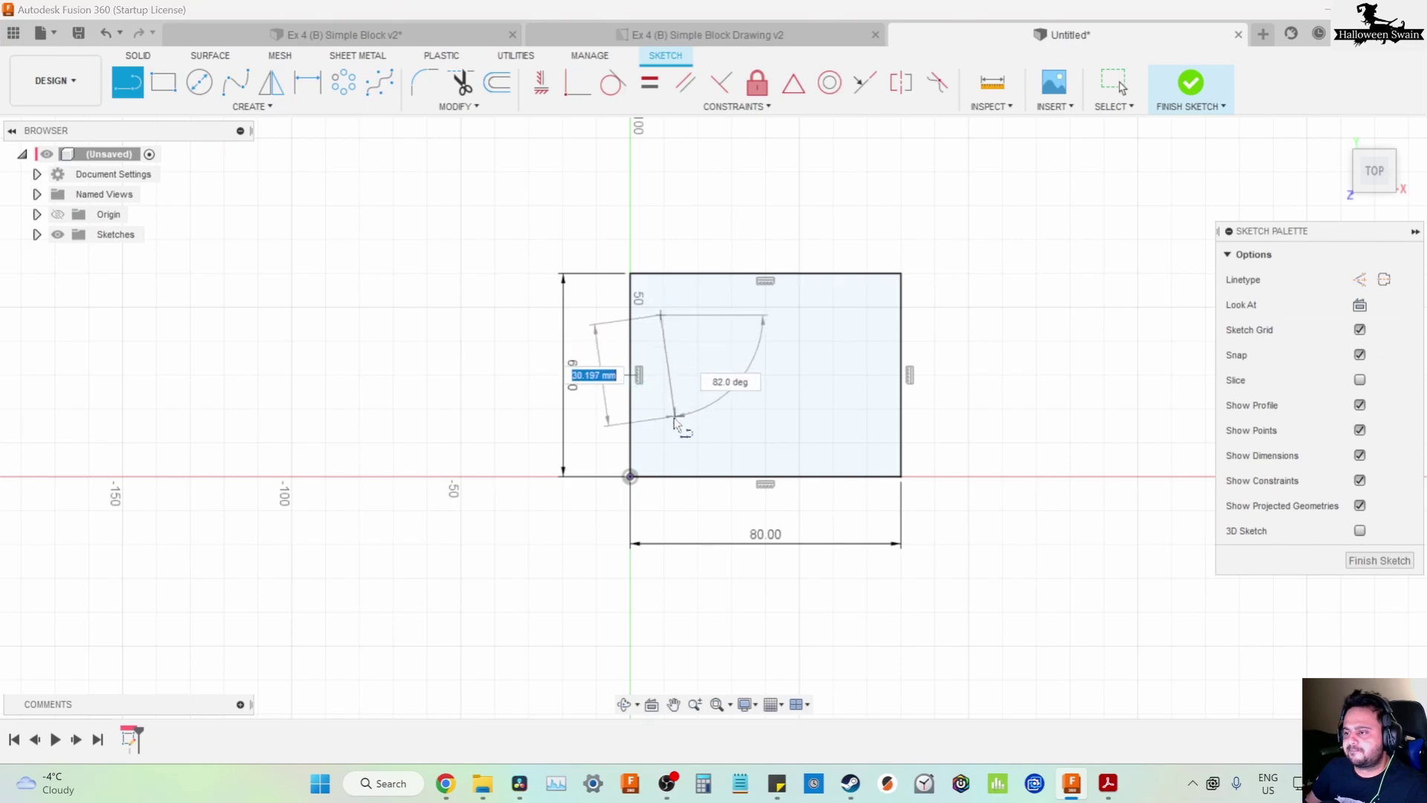
click(660, 475)
click(661, 315)
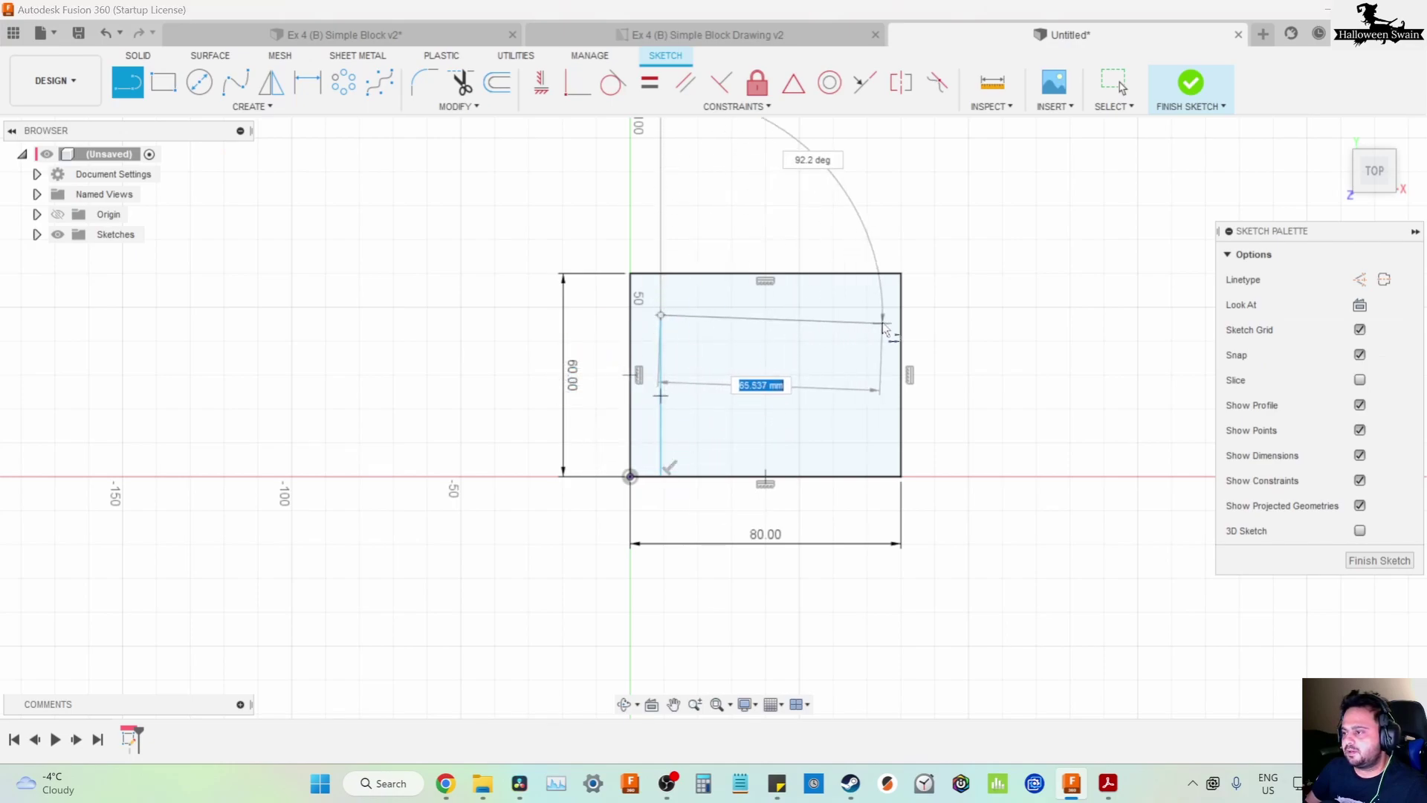
click(901, 315)
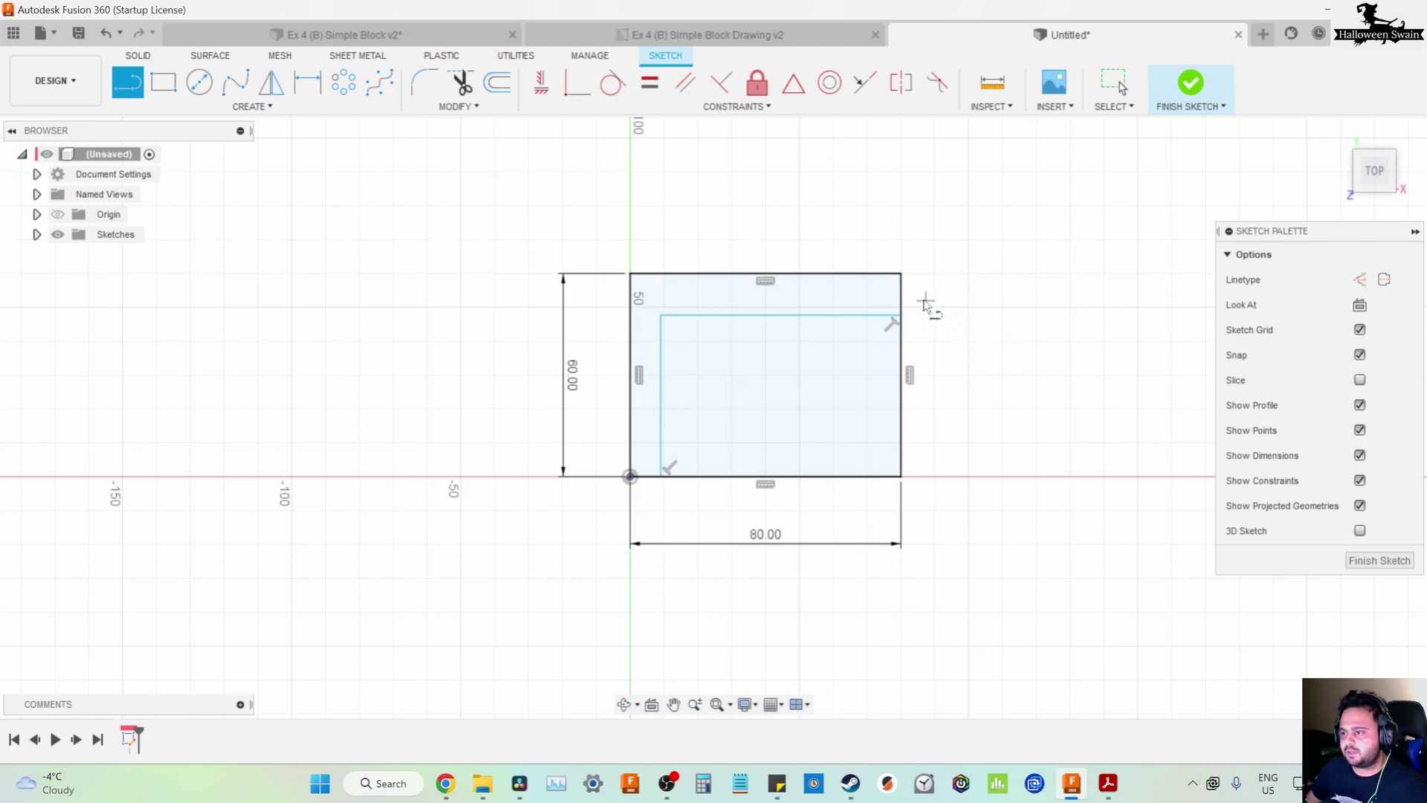
key(Escape)
Dimension the inner lines 10 mm from the rectangle's top edge and 10 mm from its left edge
key(d)
click(892, 316)
click(890, 274)
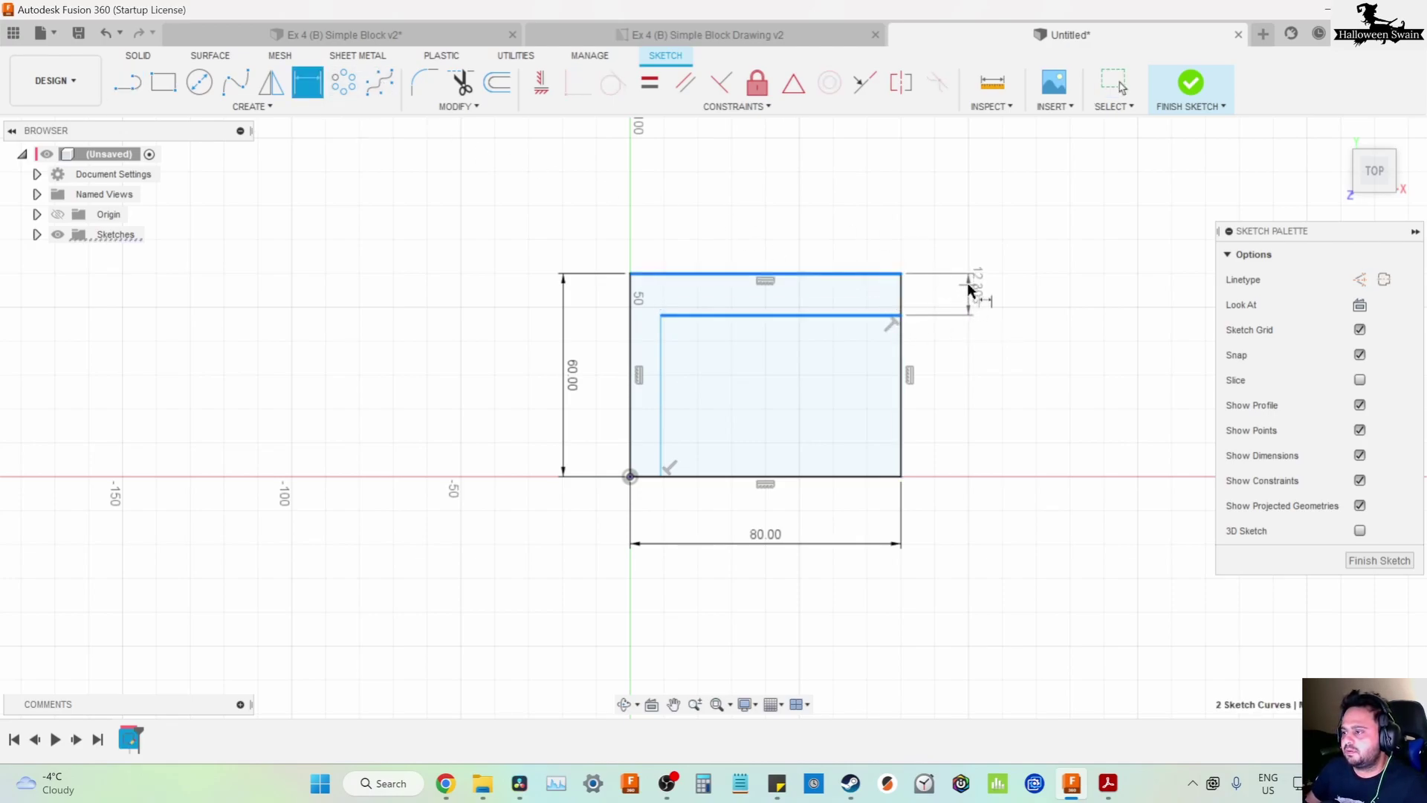
click(969, 290)
key(Return)
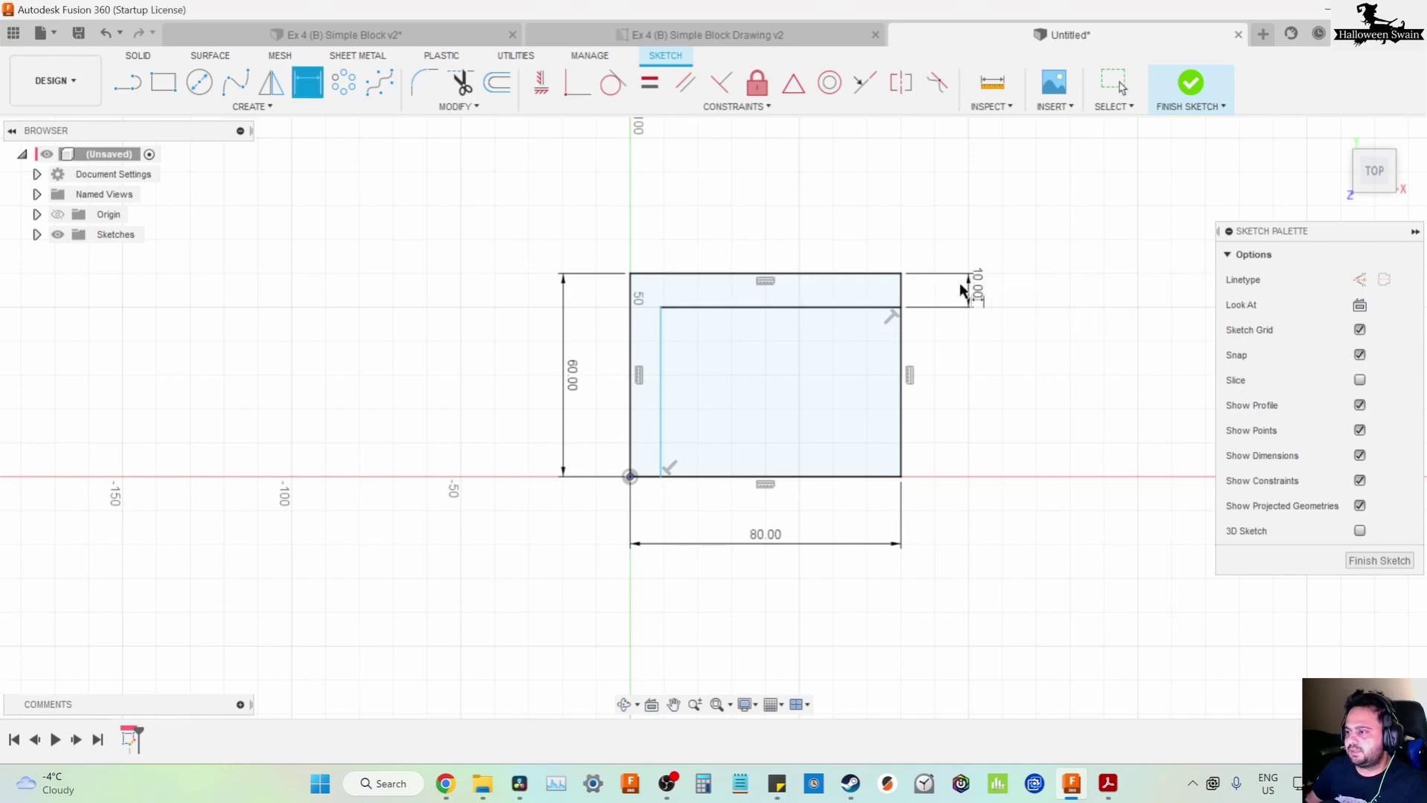
click(662, 425)
click(630, 424)
click(658, 512)
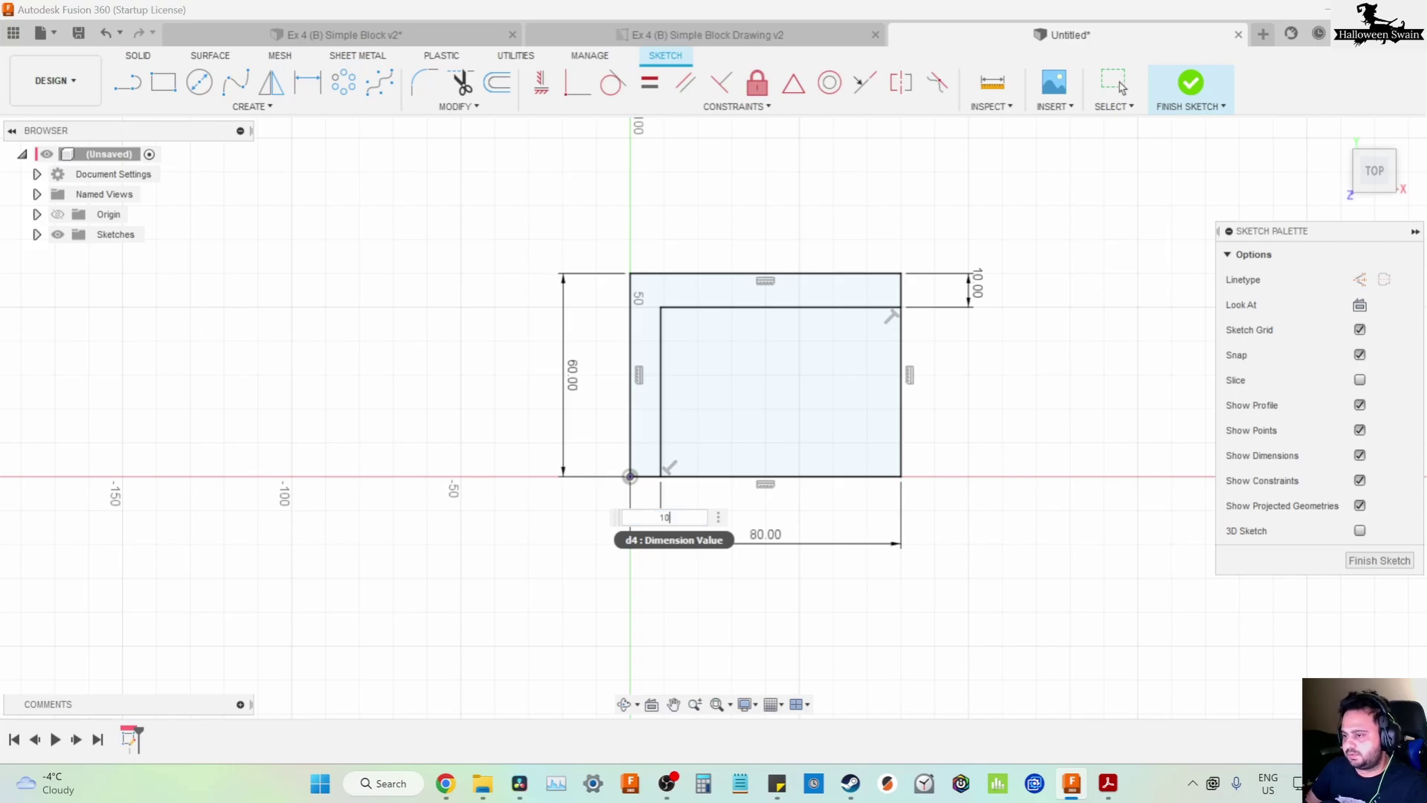
key(Return)
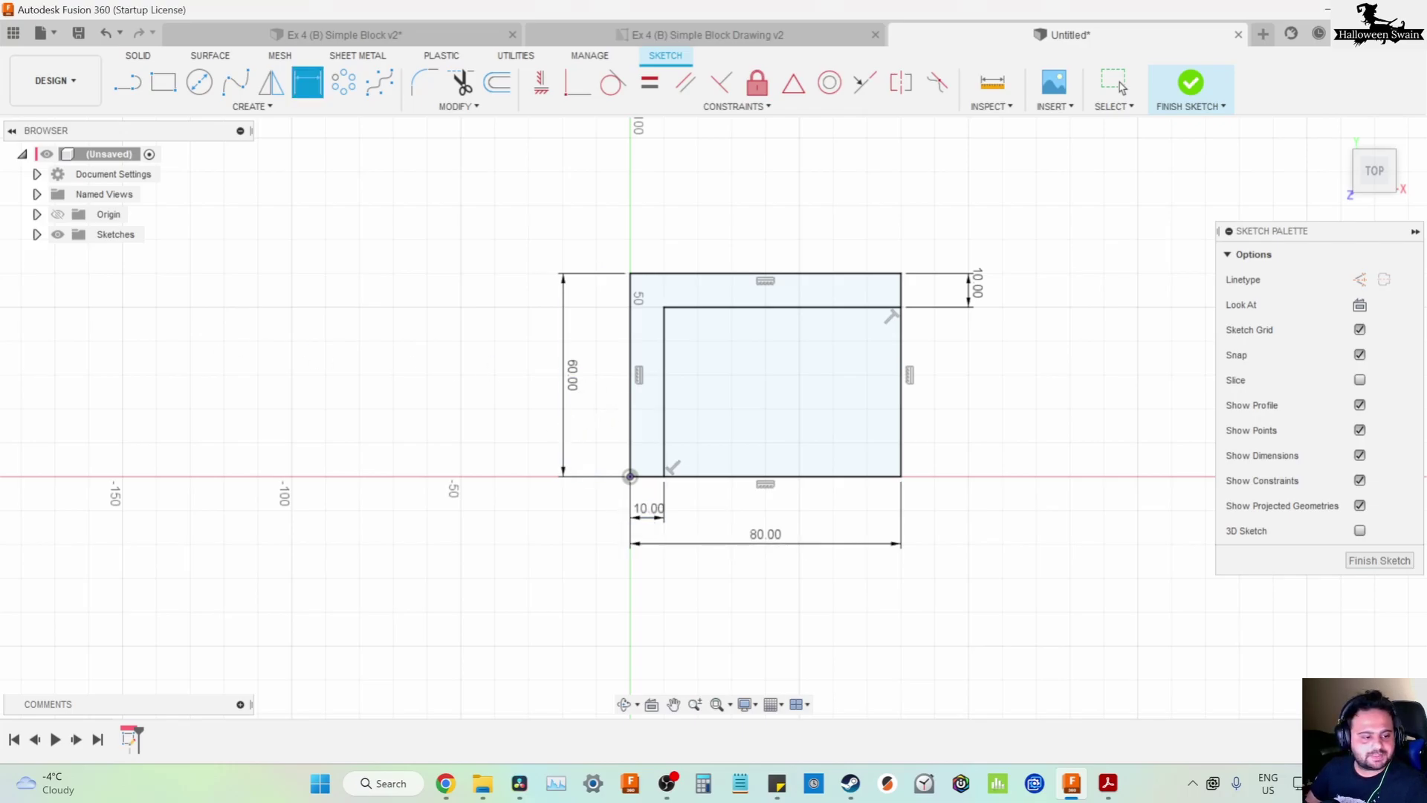
Check the drawing's plan view and sketch a slanted line from the inner vertical line's lower end to the inner horizontal line
click(713, 35)
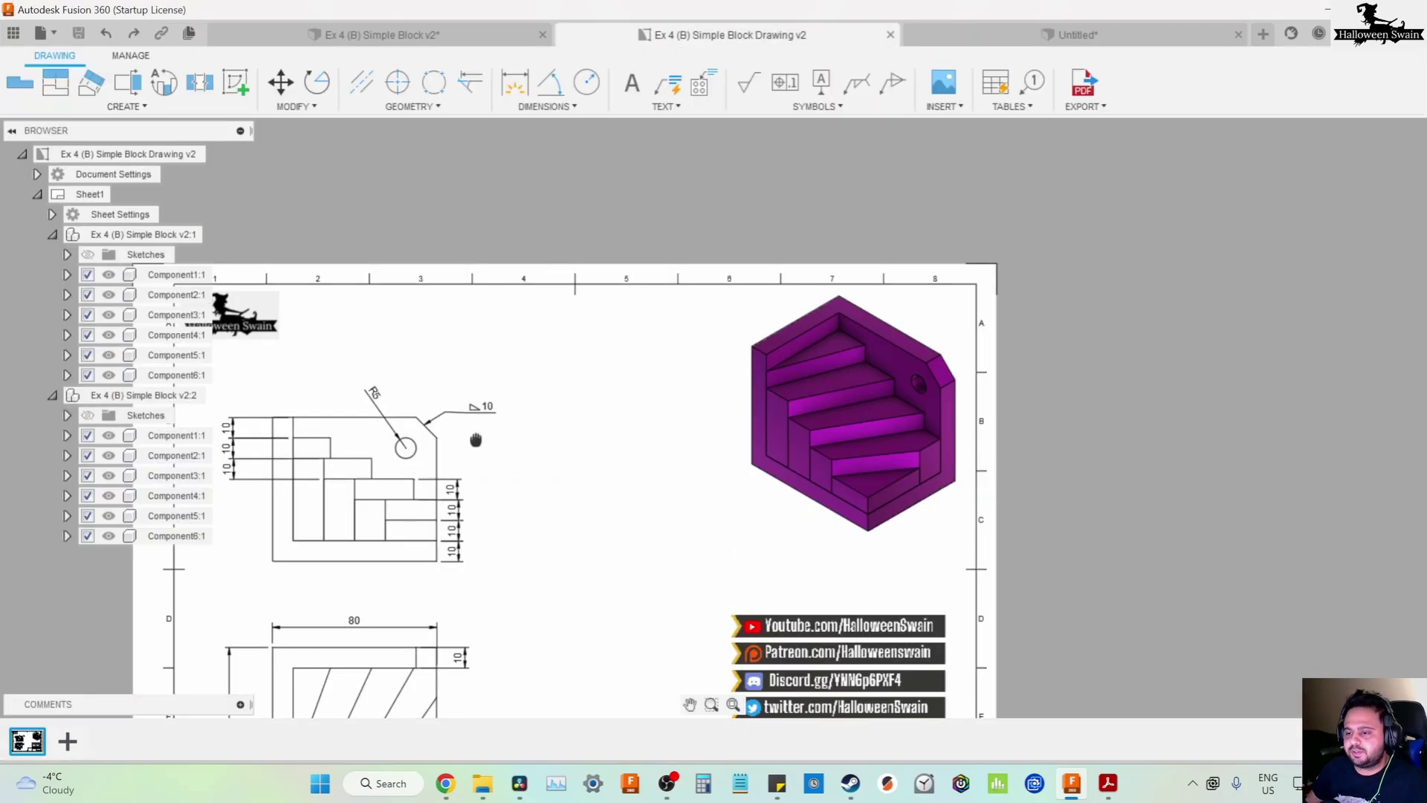
middle_drag(475, 440, 650, 220)
middle_drag(588, 475, 601, 403)
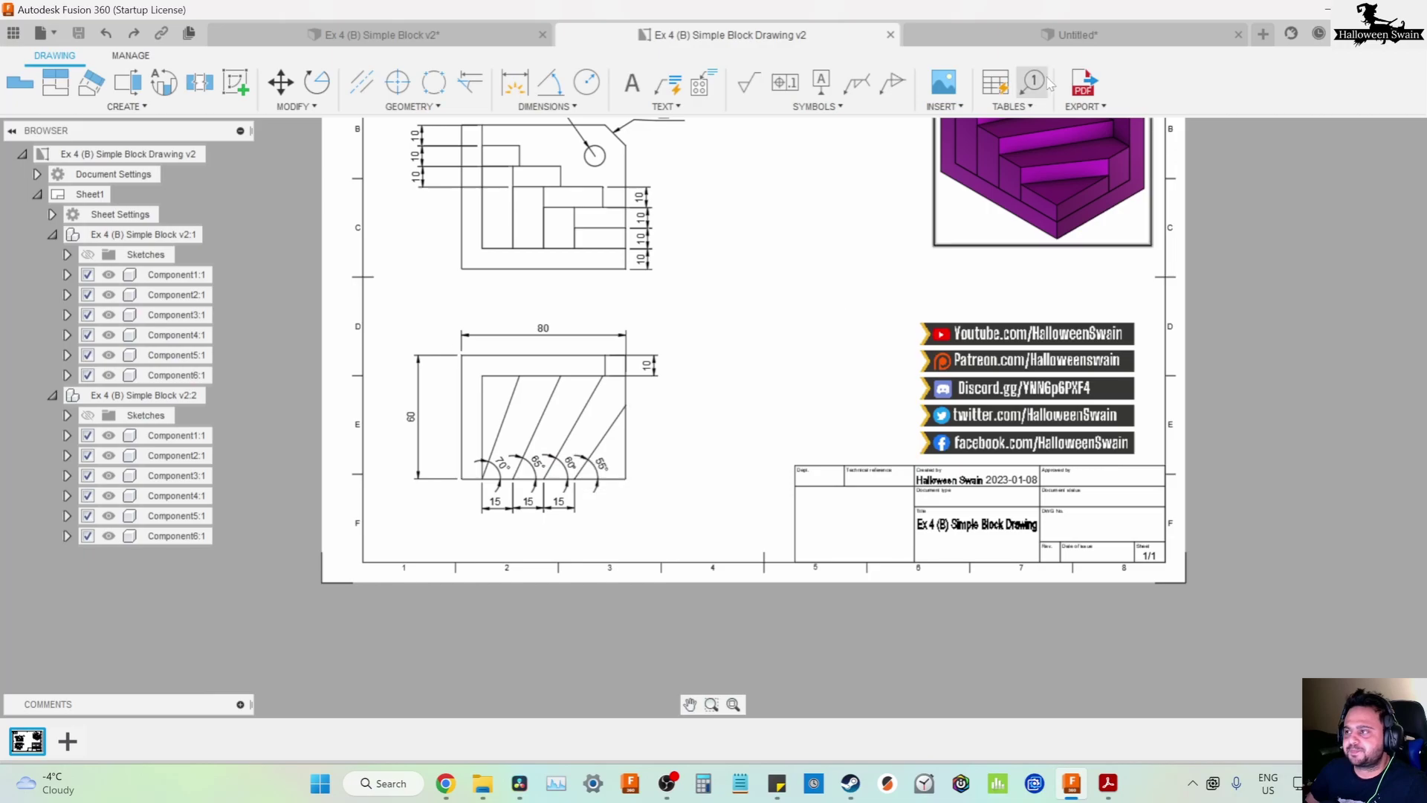
click(1078, 35)
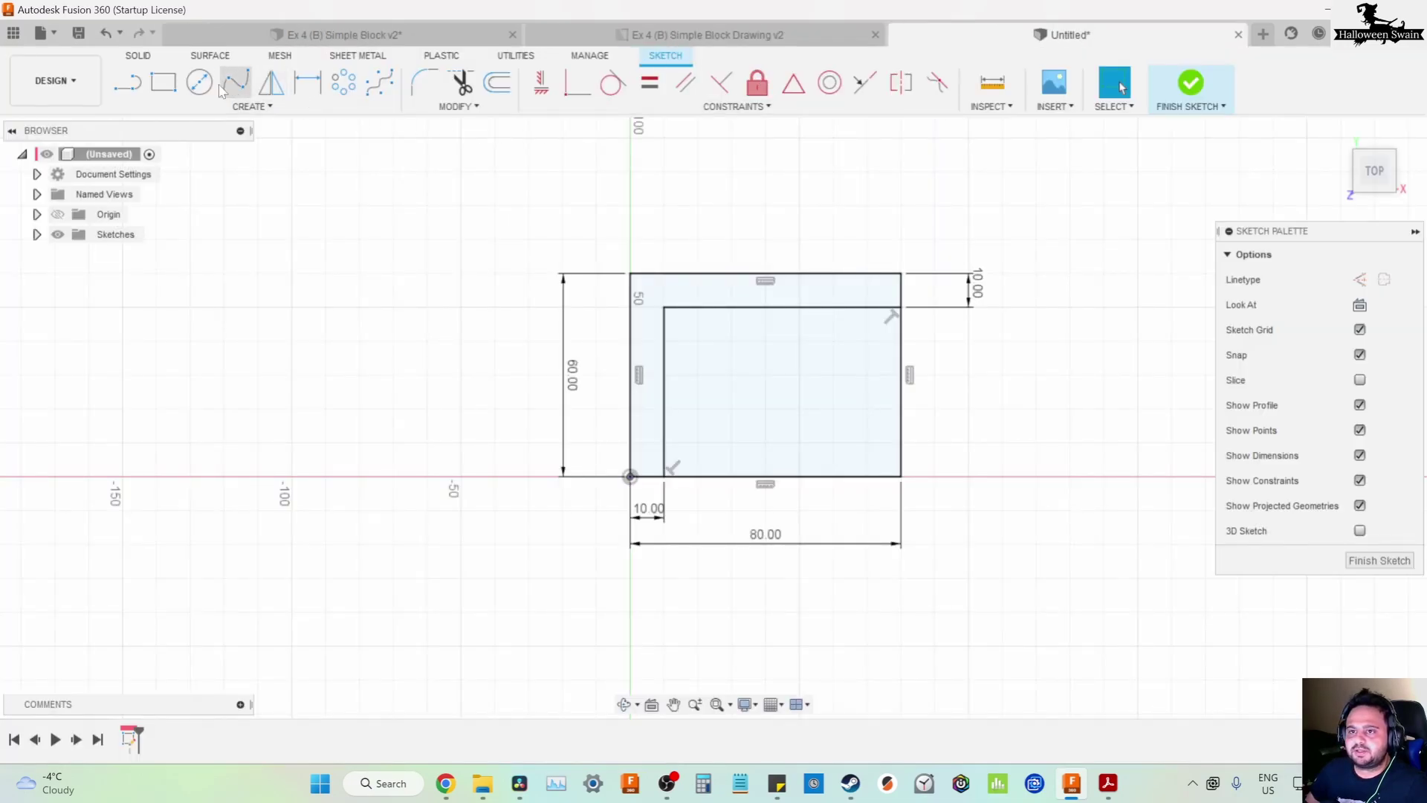
click(128, 82)
click(664, 476)
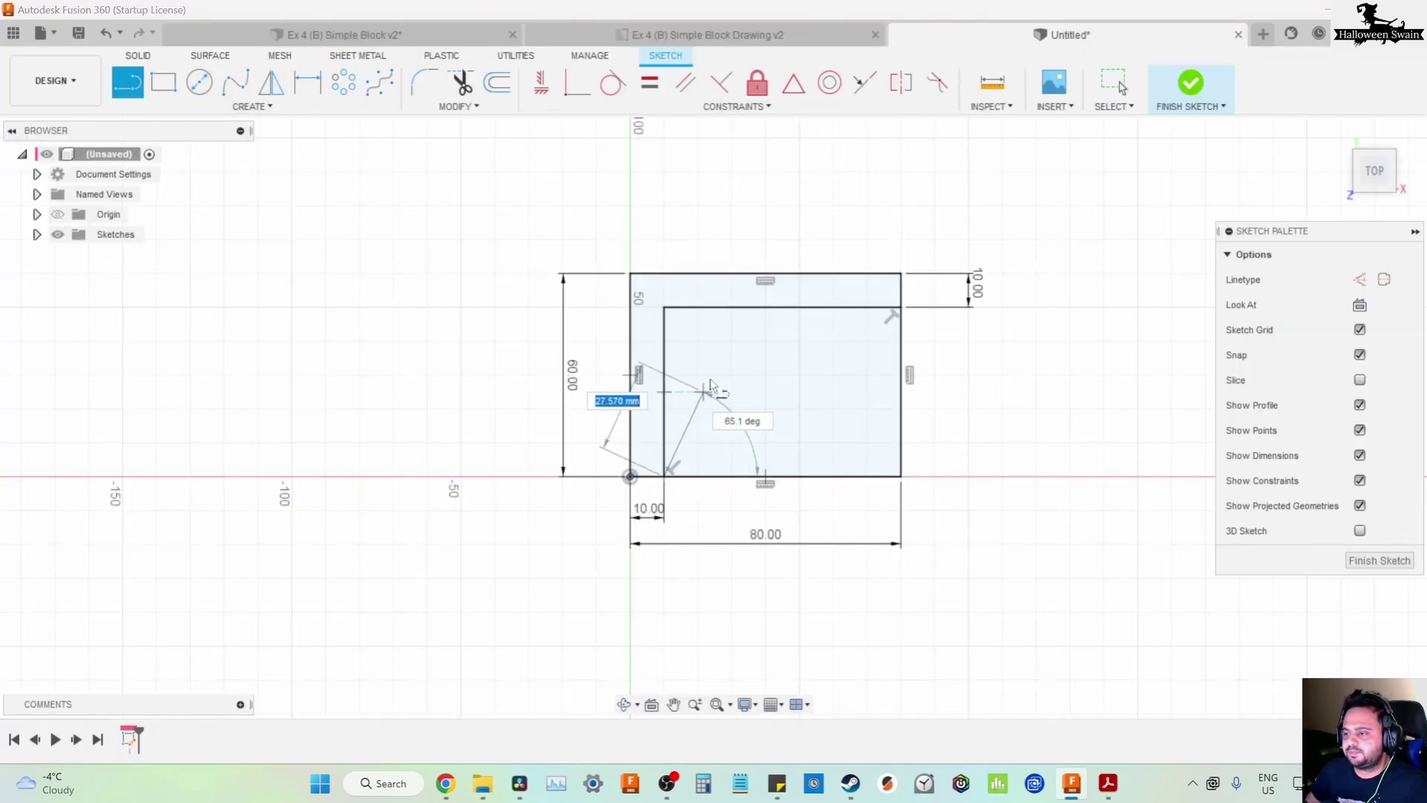
click(733, 308)
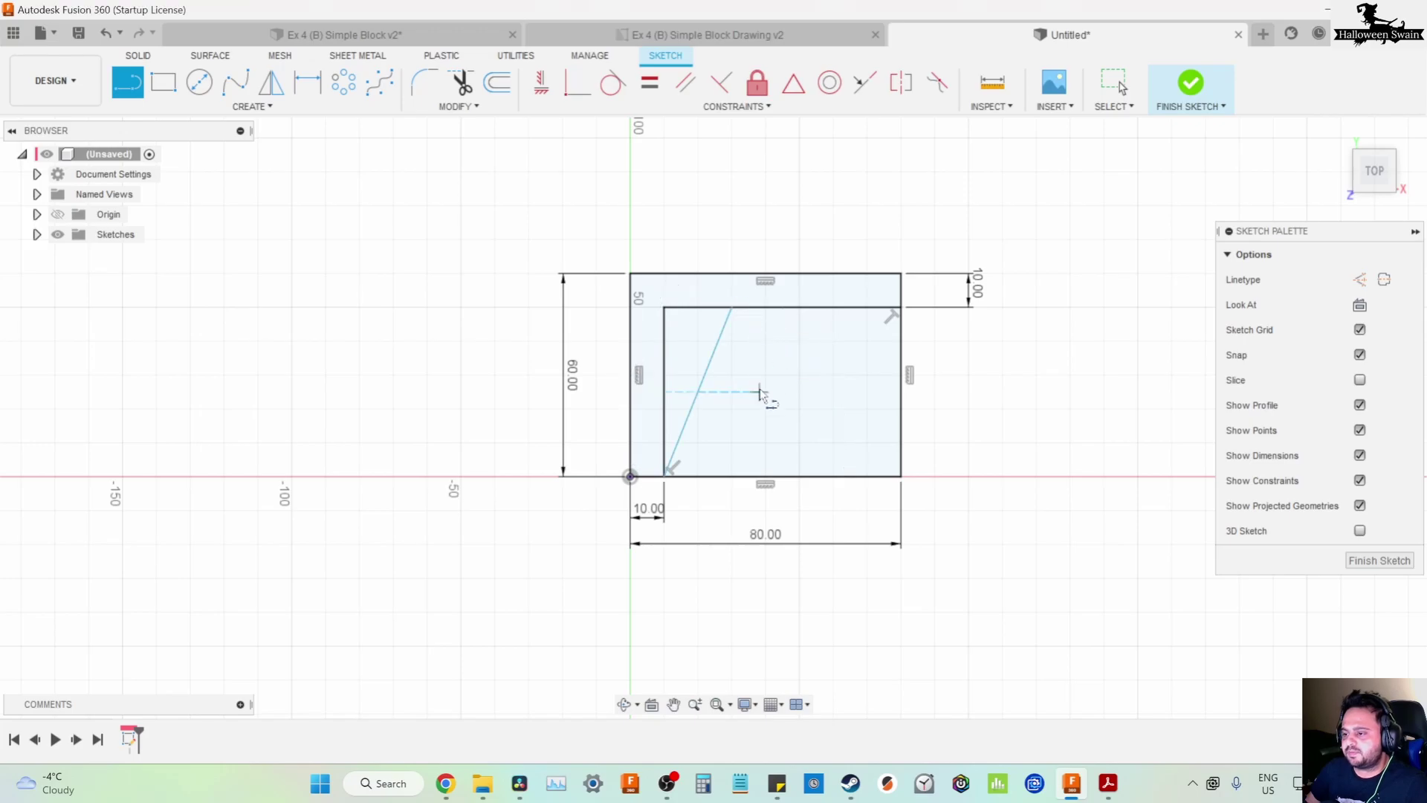
key(Escape)
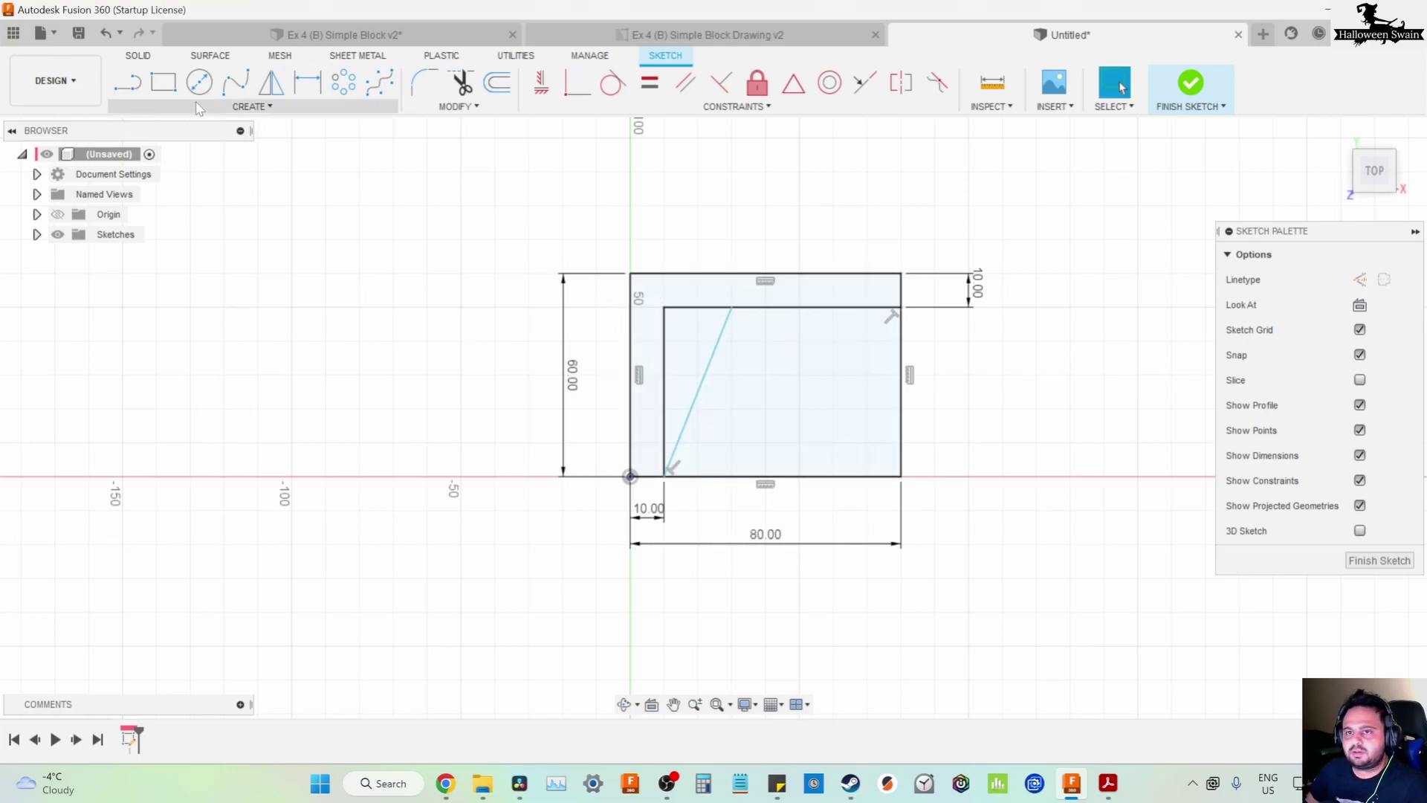
Check the angle on the drawing and dimension the slanted line at 70° to the rectangle's bottom edge
click(816, 39)
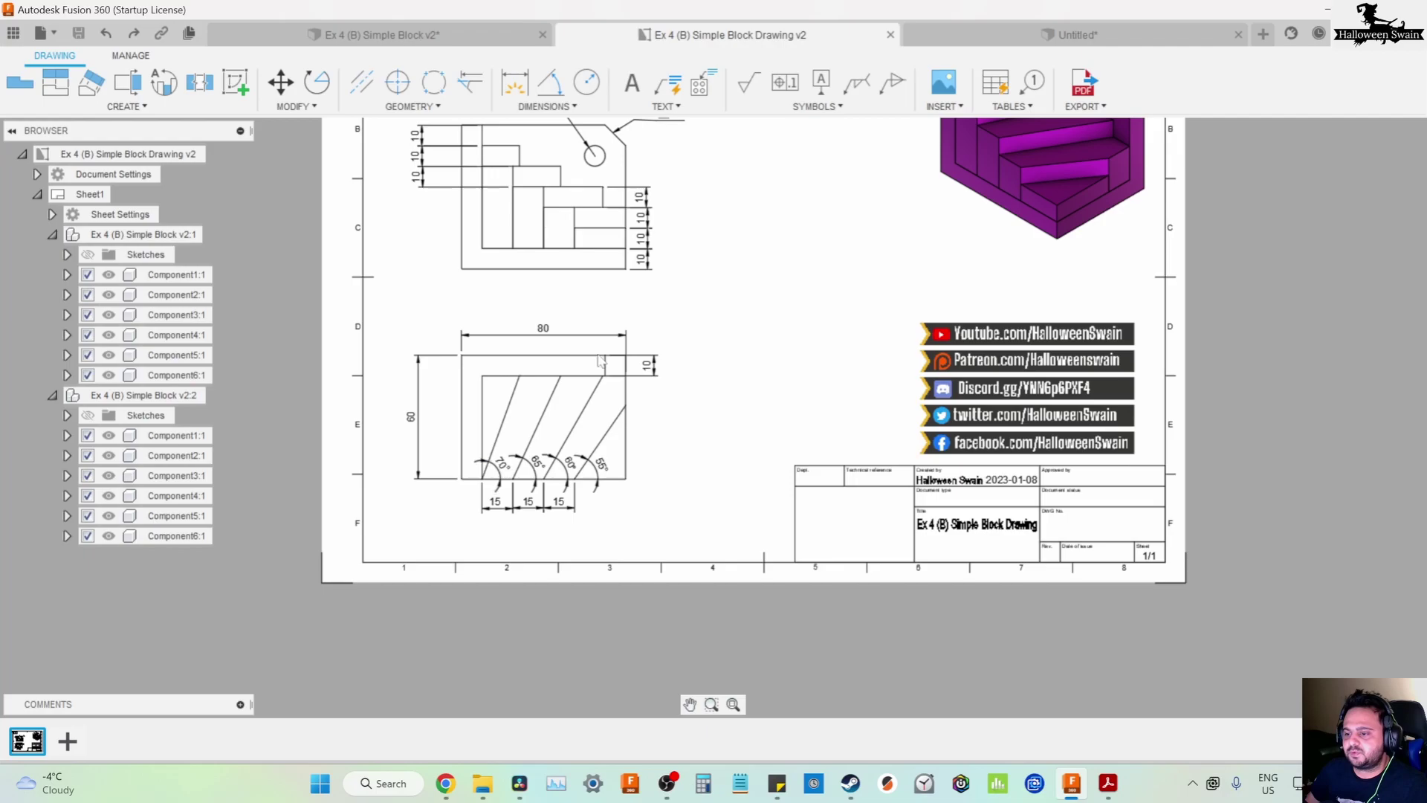
click(1070, 35)
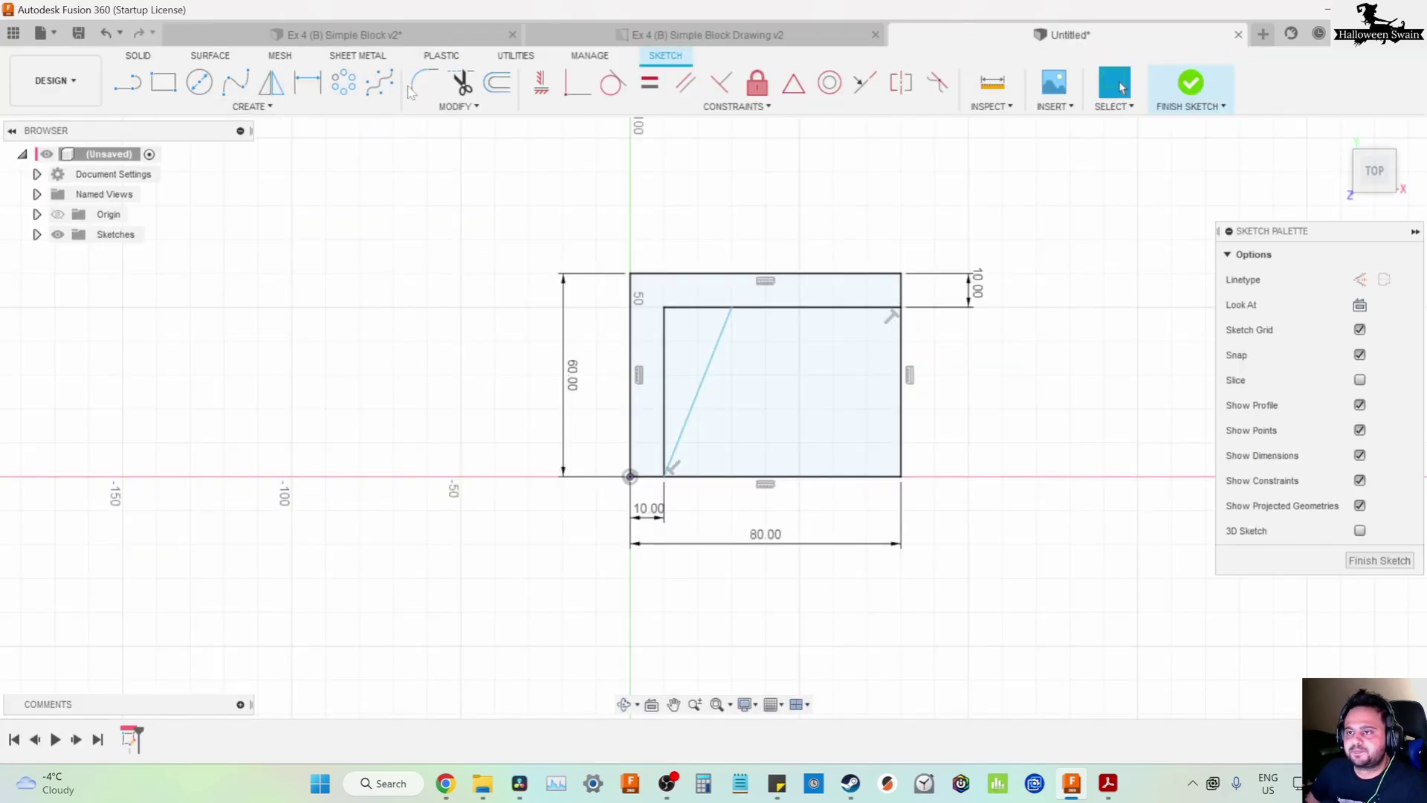
click(307, 81)
click(682, 434)
click(697, 475)
click(695, 465)
text(70)
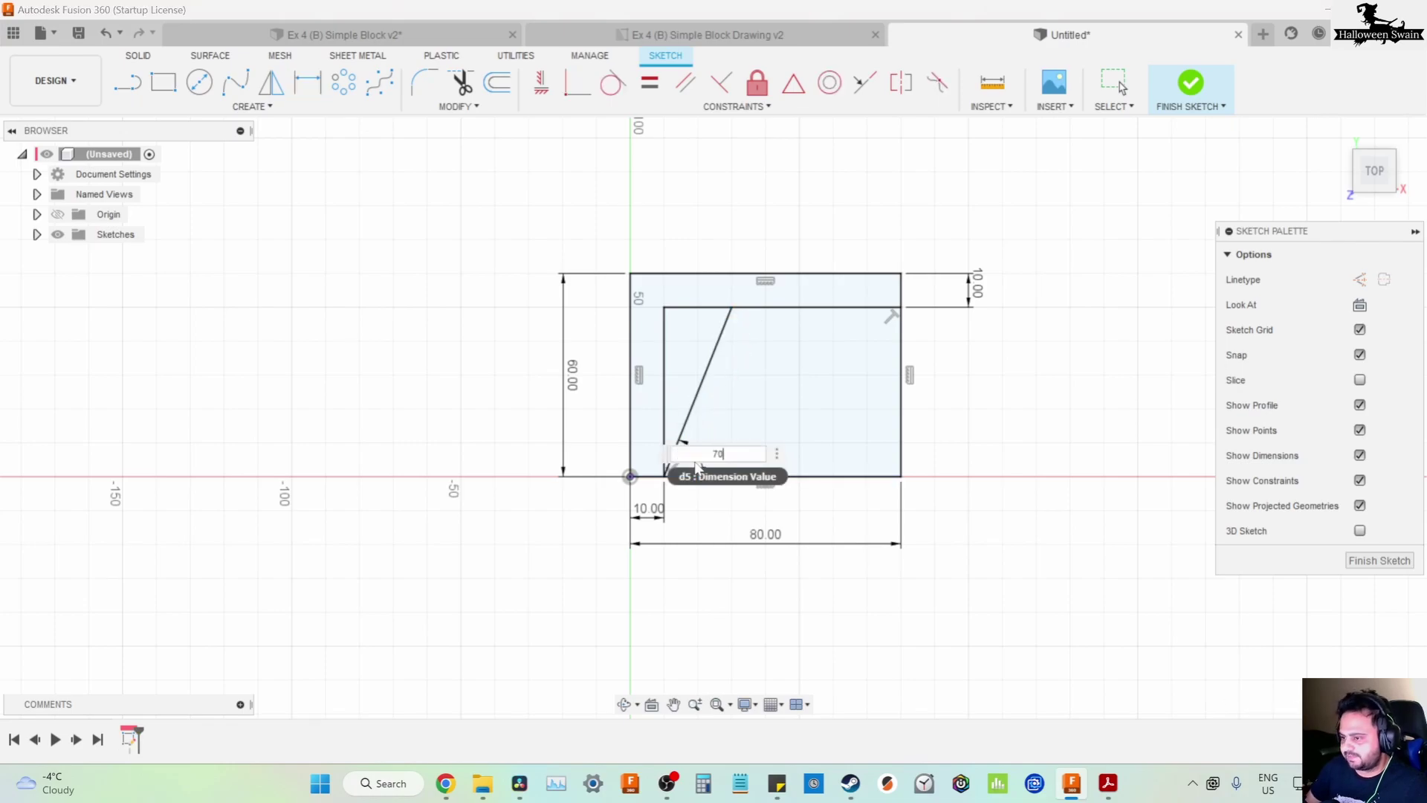
key(Return)
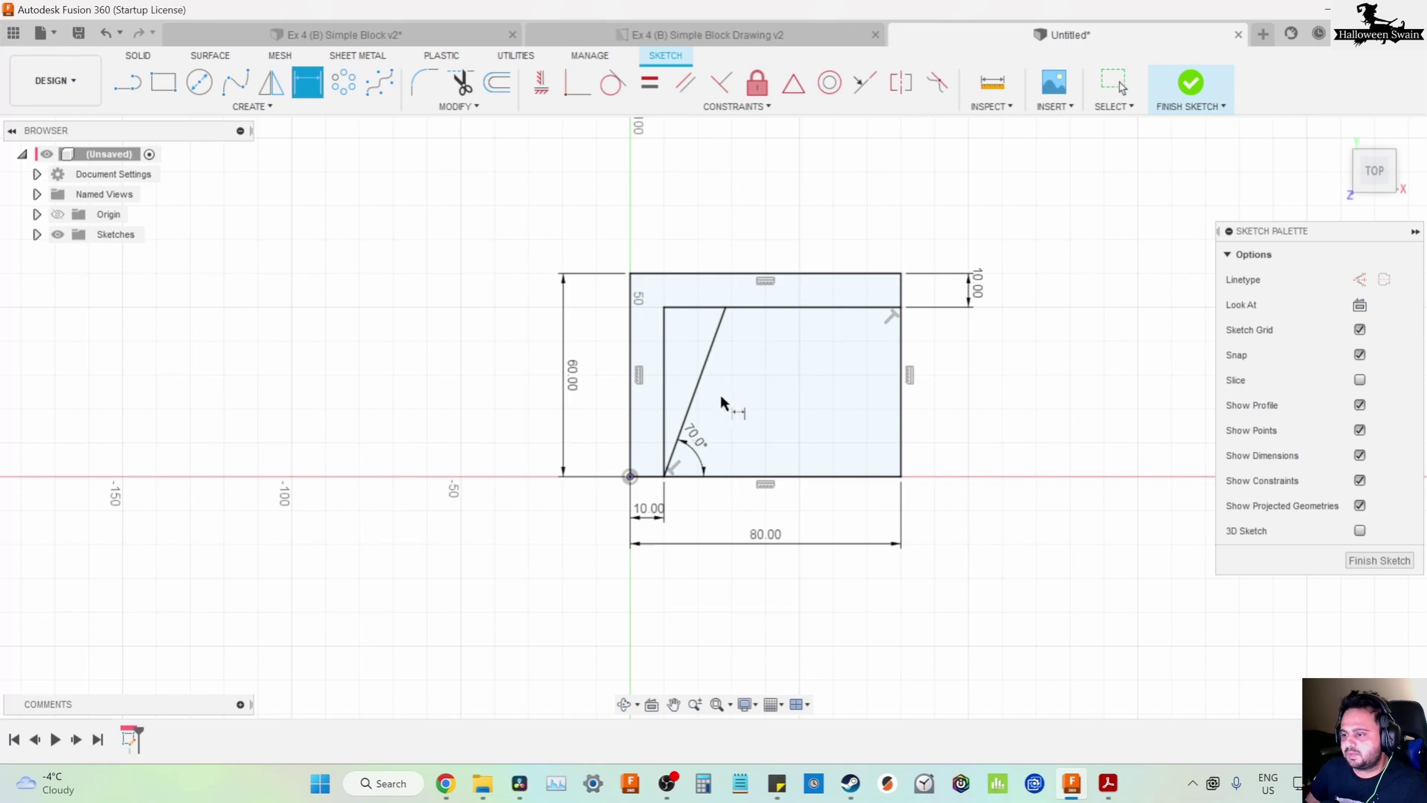
Sketch a second slanted line parallel to the first, from the rectangle's bottom edge up to the inner horizontal line
click(127, 82)
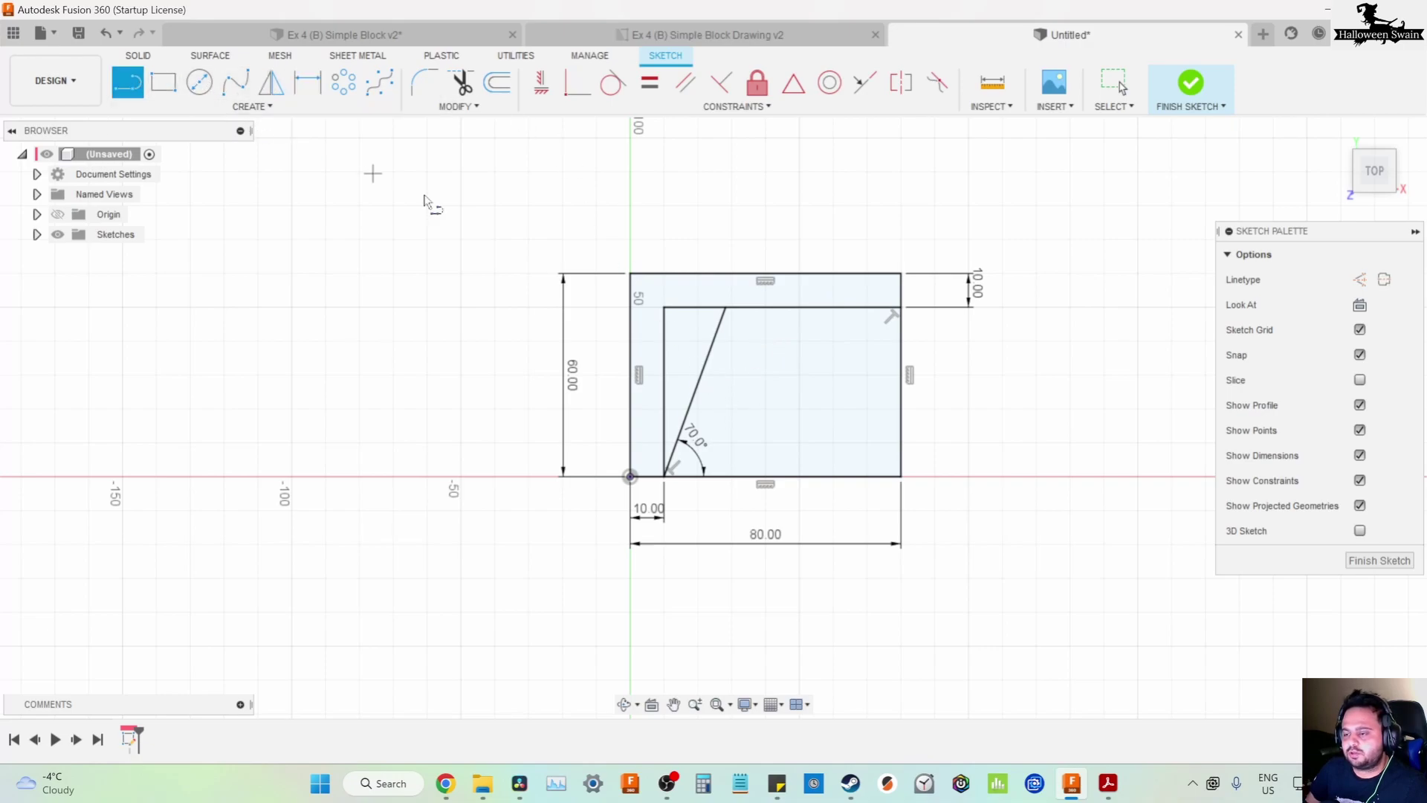
click(718, 473)
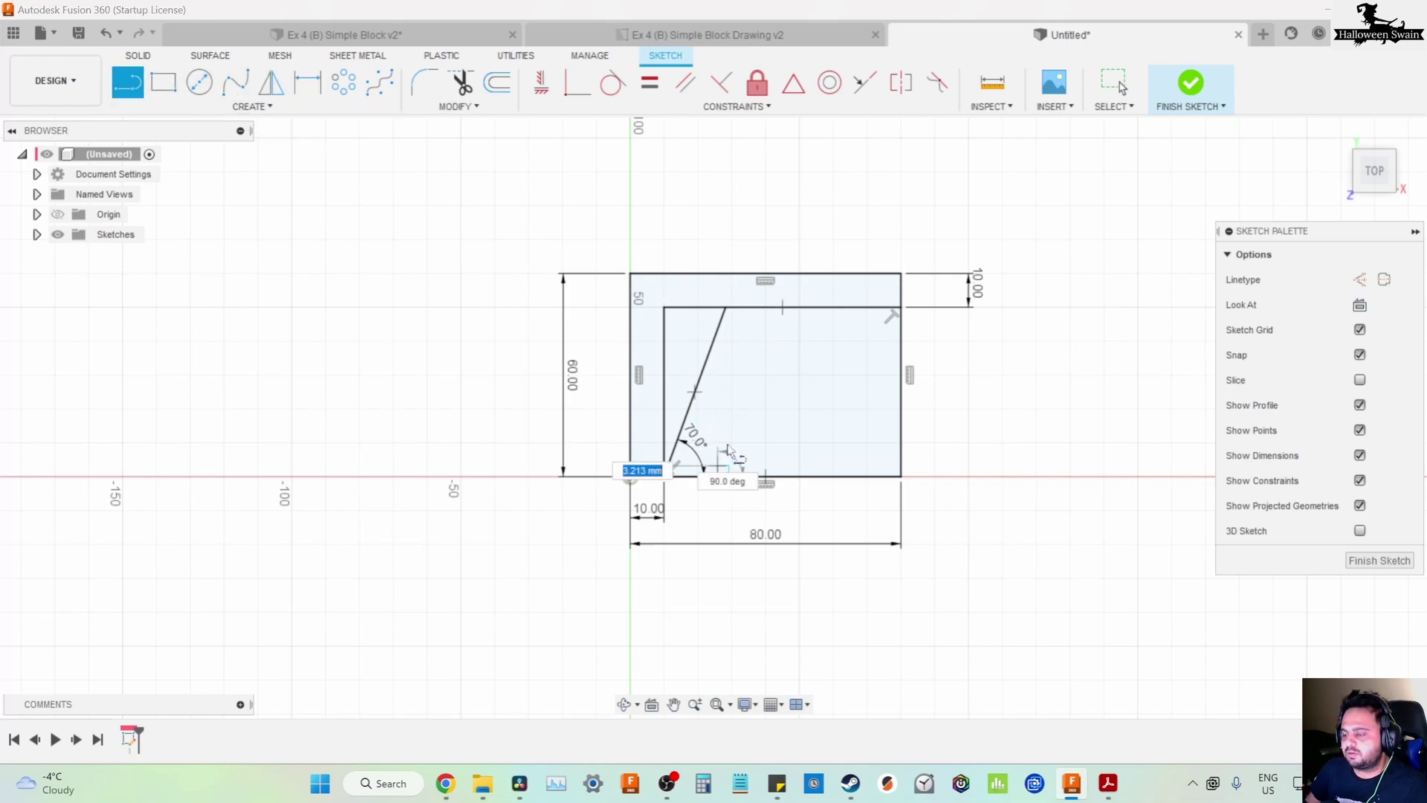
double_click(774, 309)
key(Escape)
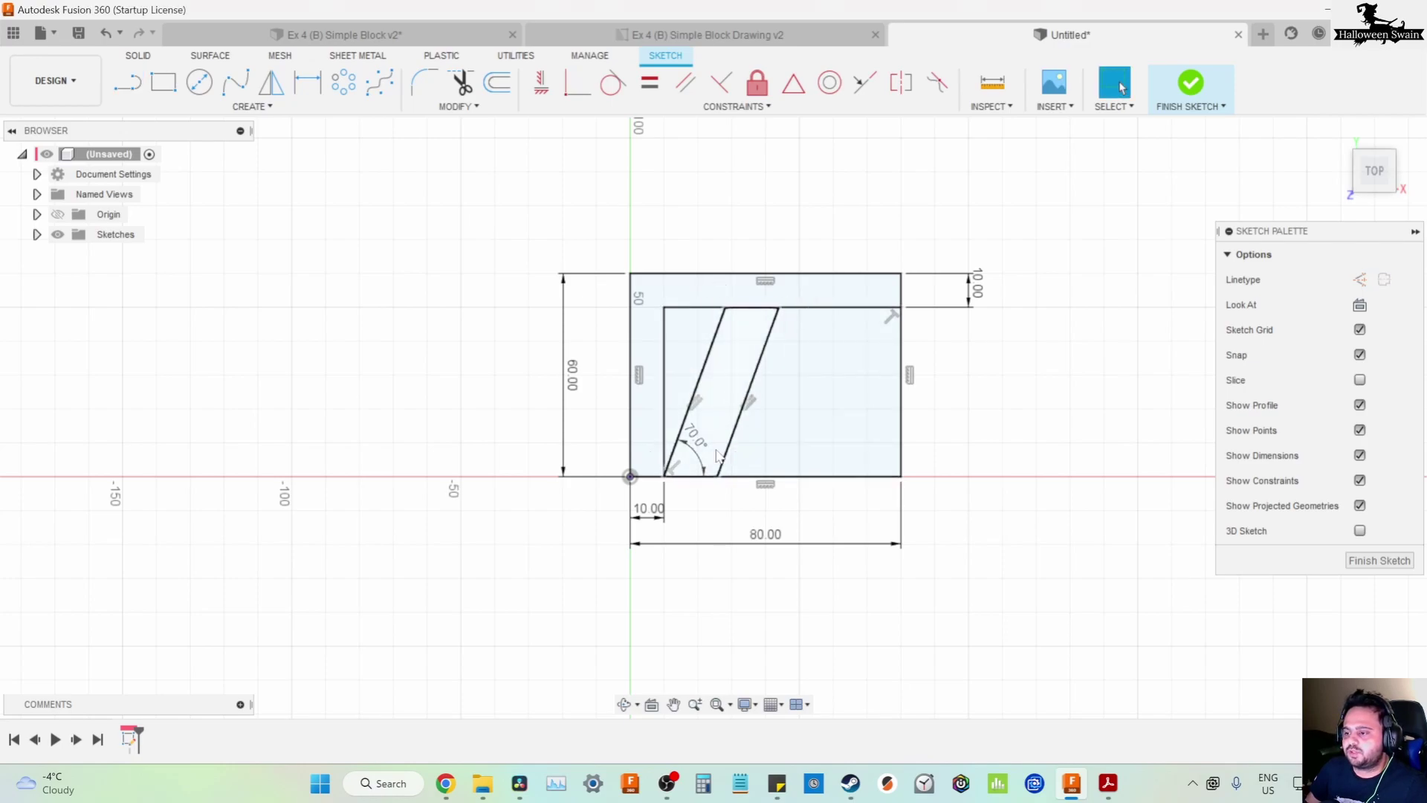
click(307, 81)
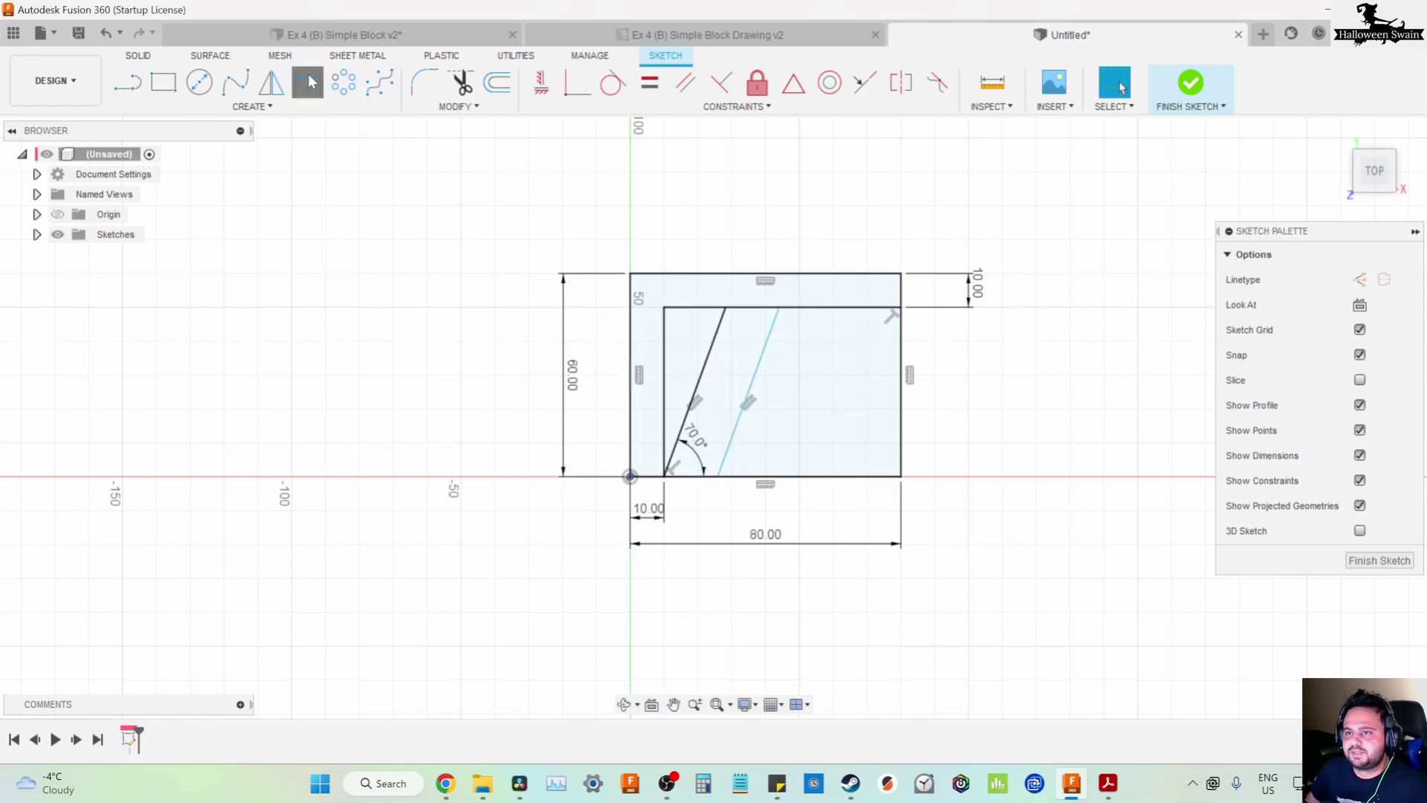
click(675, 449)
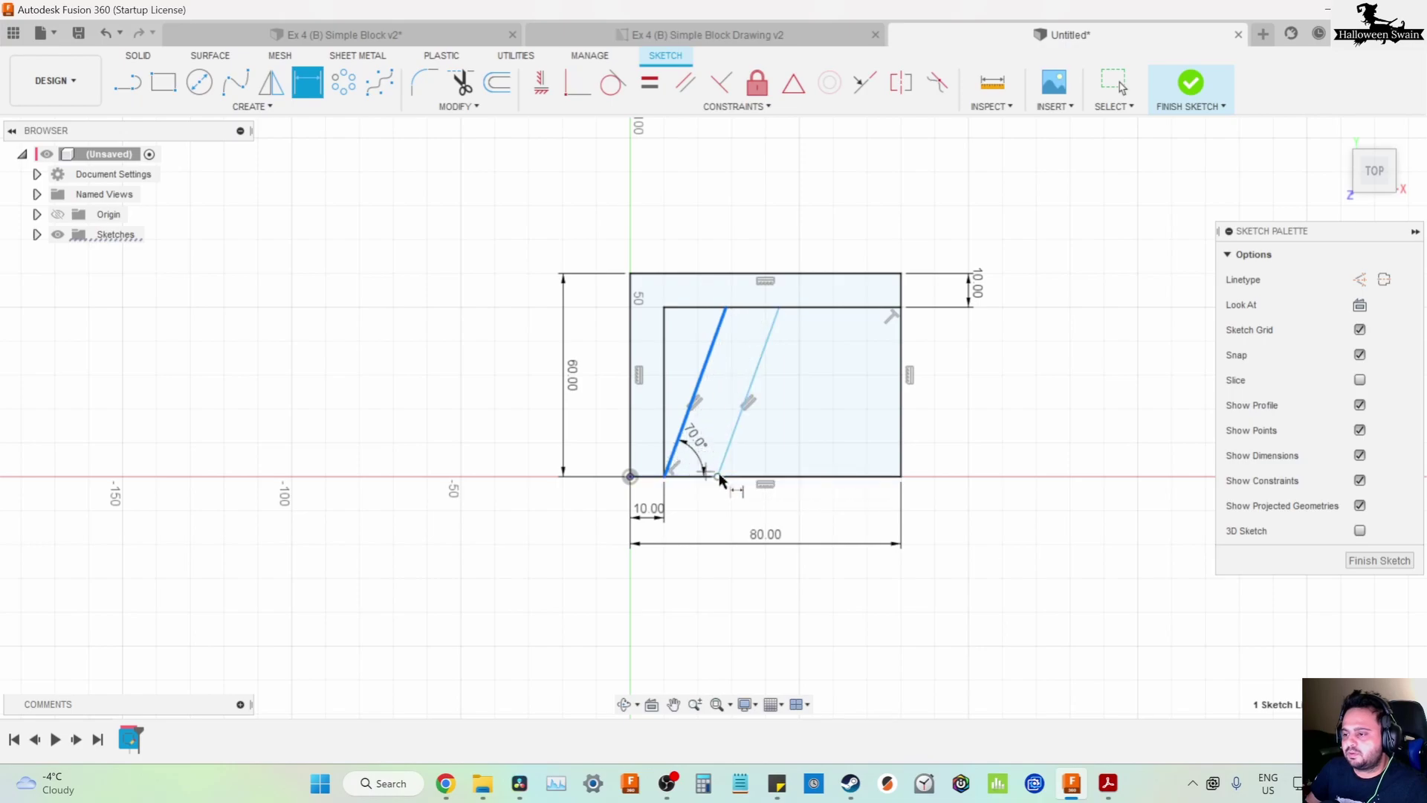
key(Escape)
Dimension the spacing between the lower ends of the first and second slanted lines at 15 mm
click(307, 82)
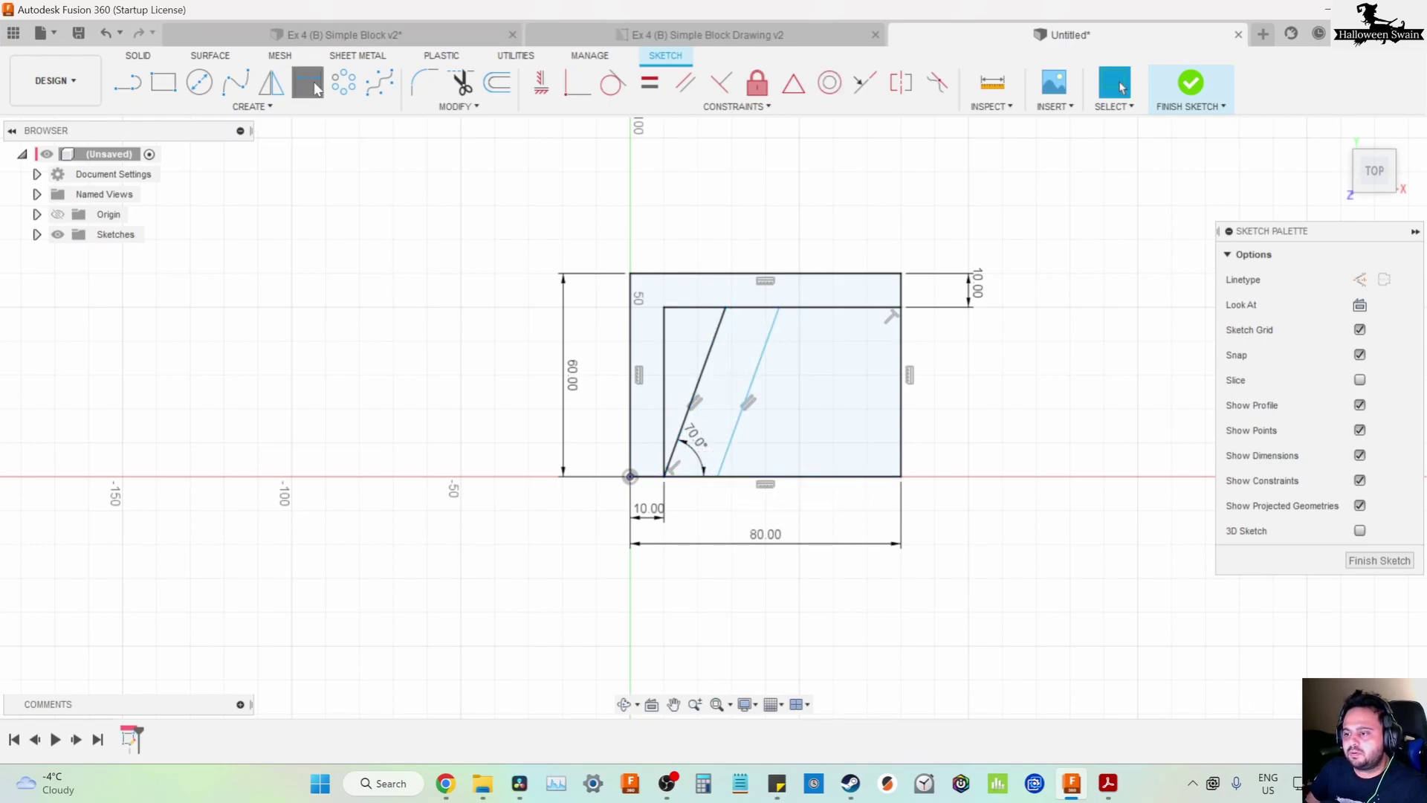
click(663, 478)
click(716, 477)
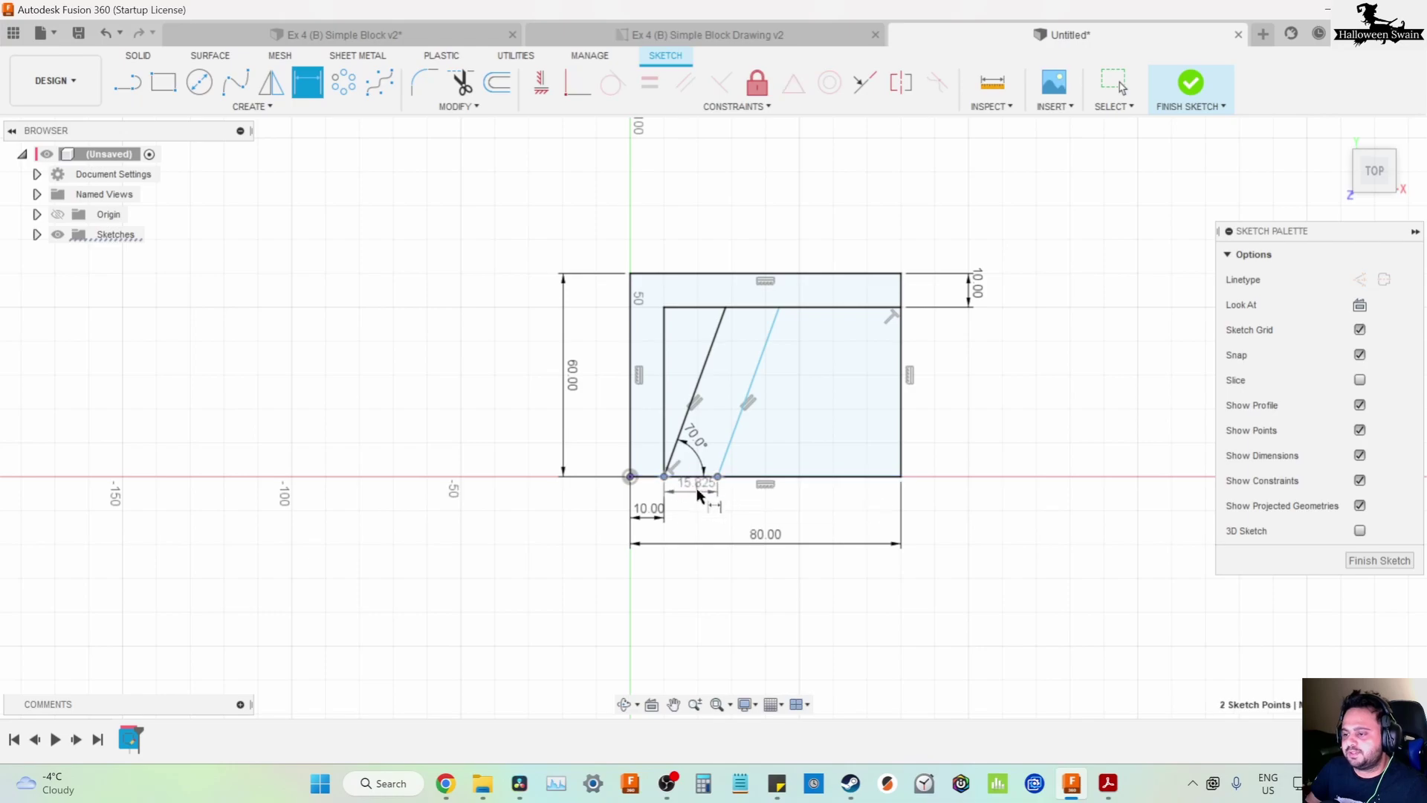
click(694, 496)
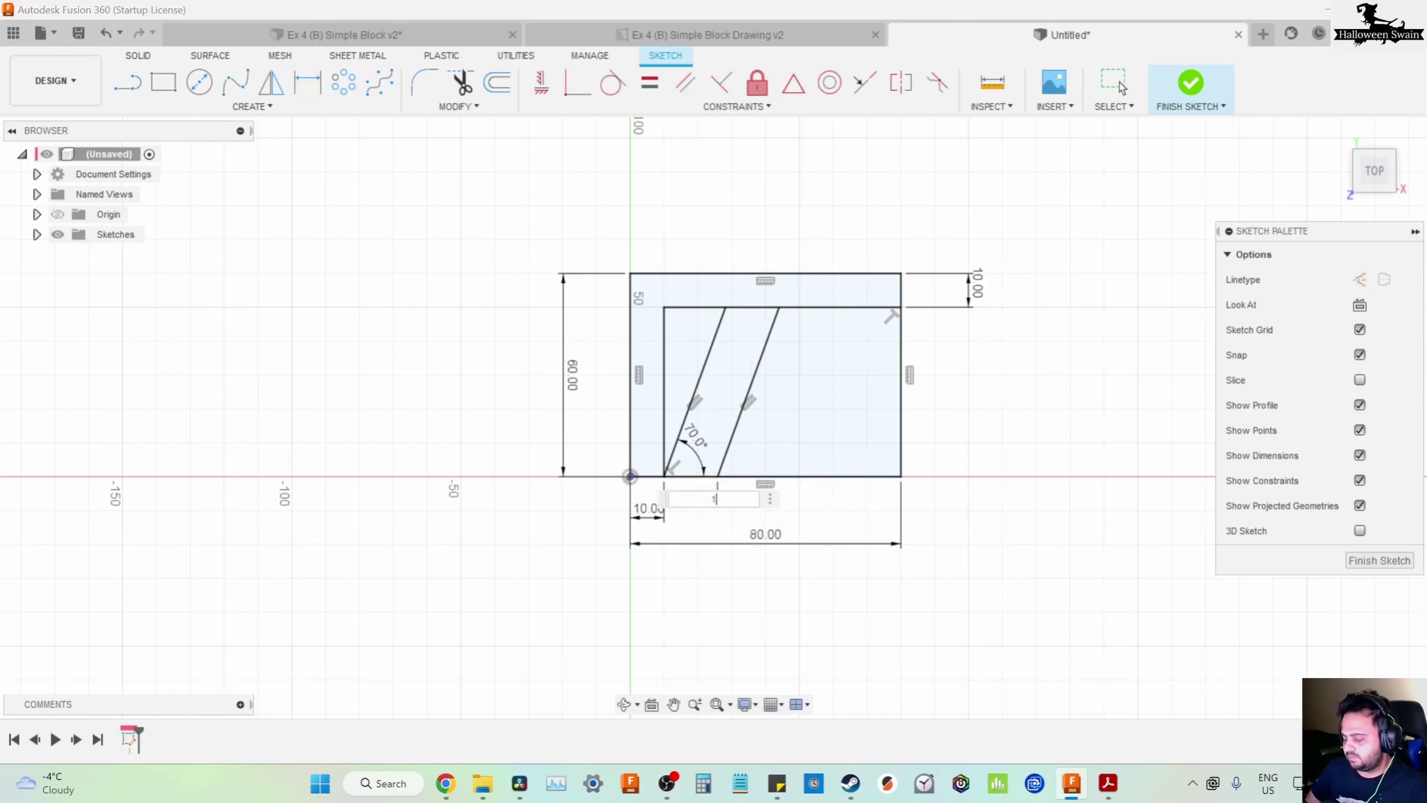
key(Return)
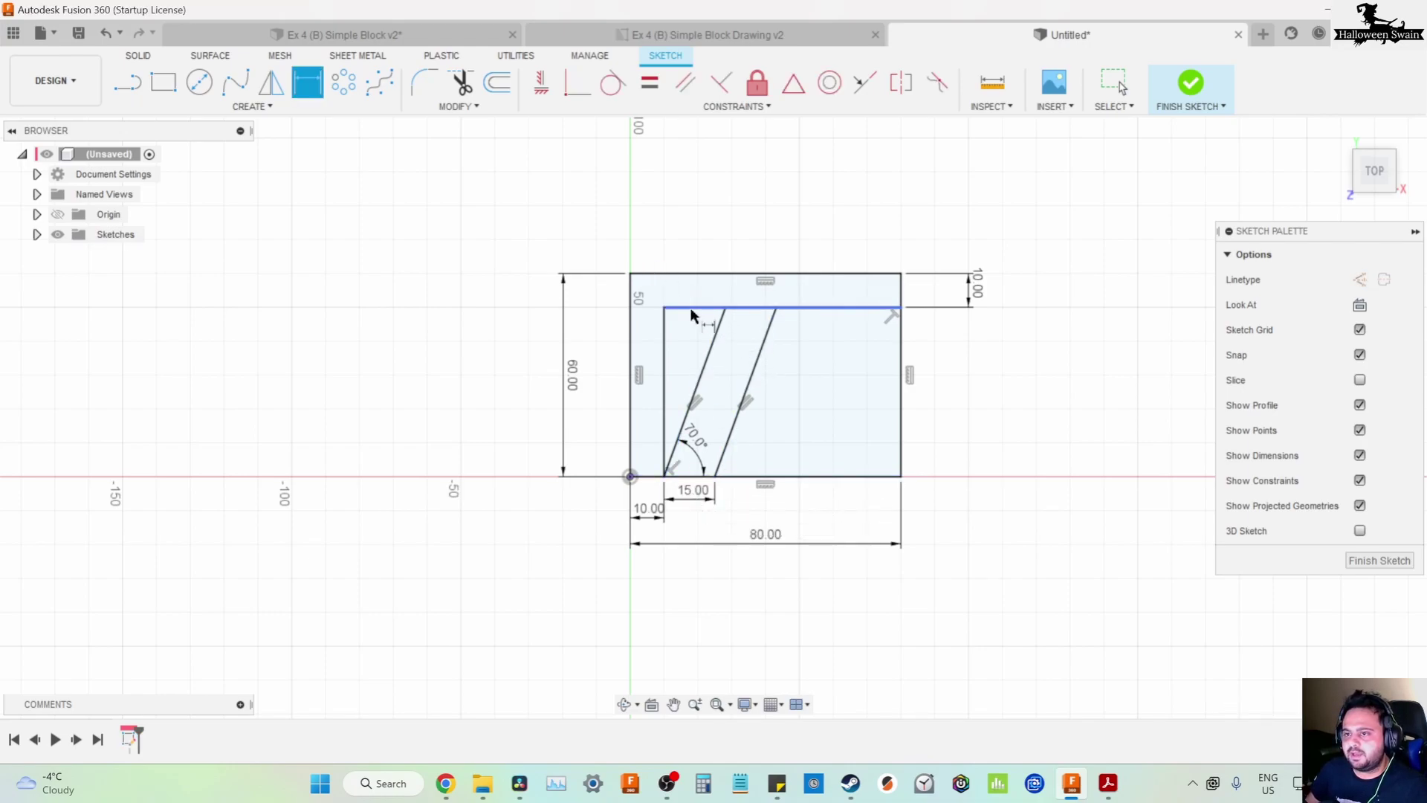
key(Escape)
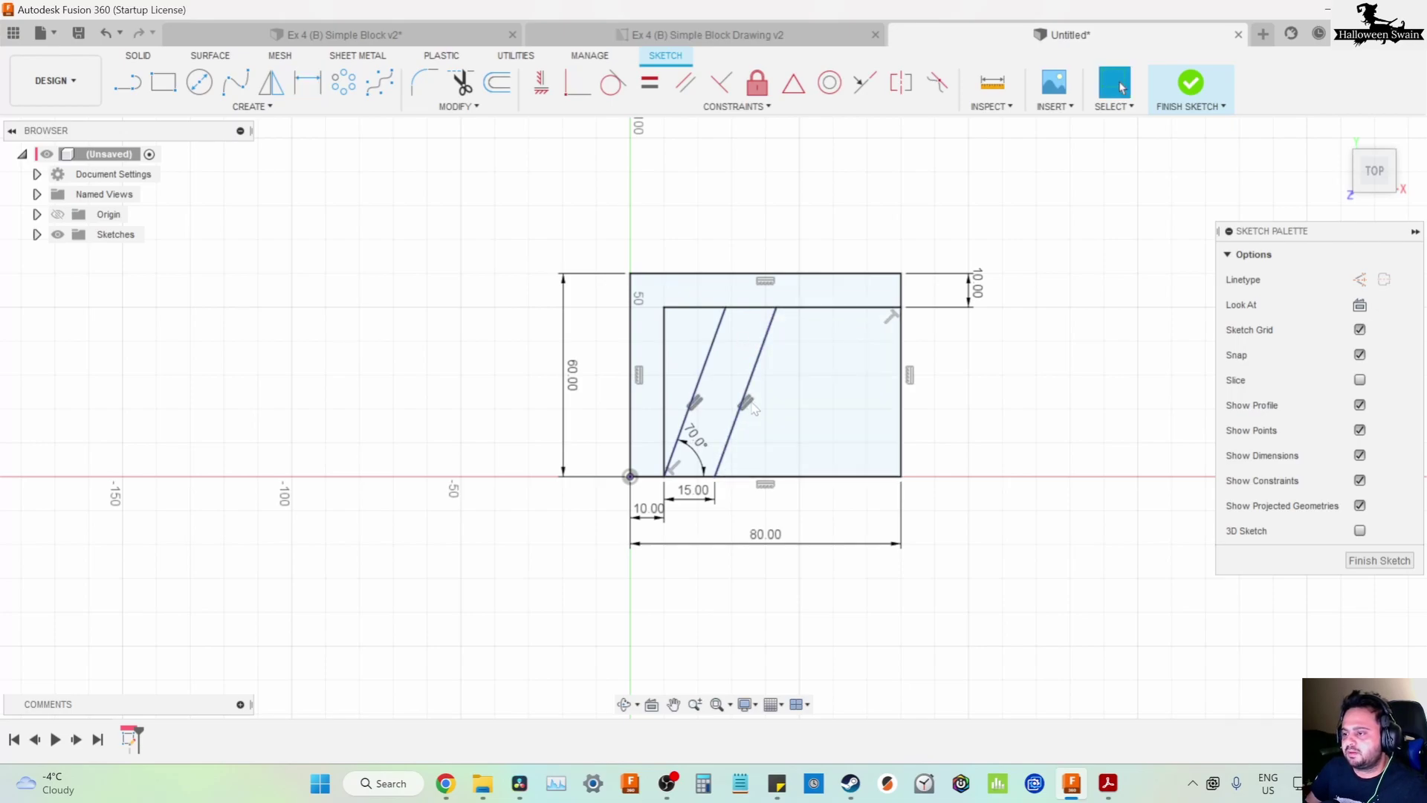
Delete the parallel constraint on the second slanted line and dimension its angle to the rectangle's bottom edge at 65°
click(752, 403)
key(Delete)
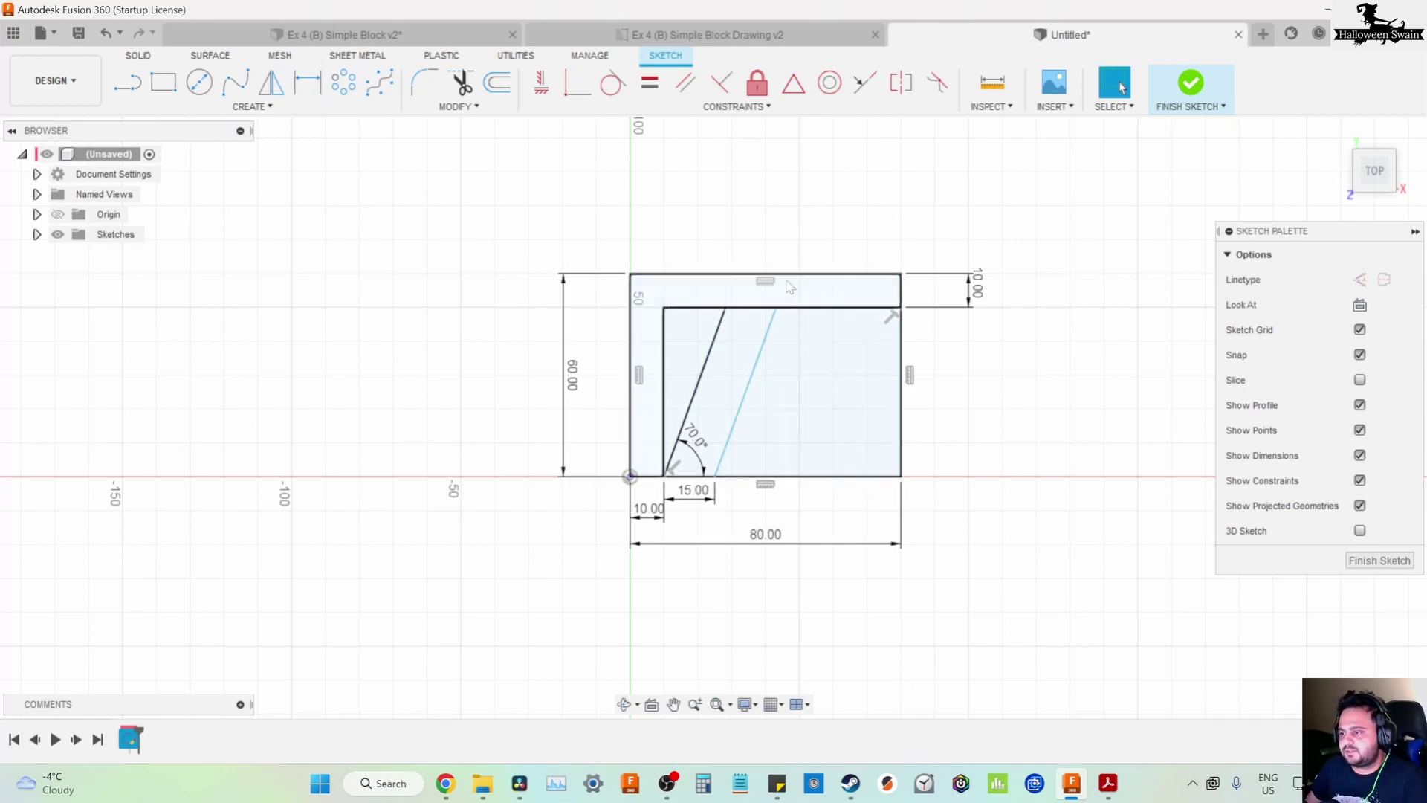
click(307, 81)
click(735, 443)
click(756, 476)
click(750, 467)
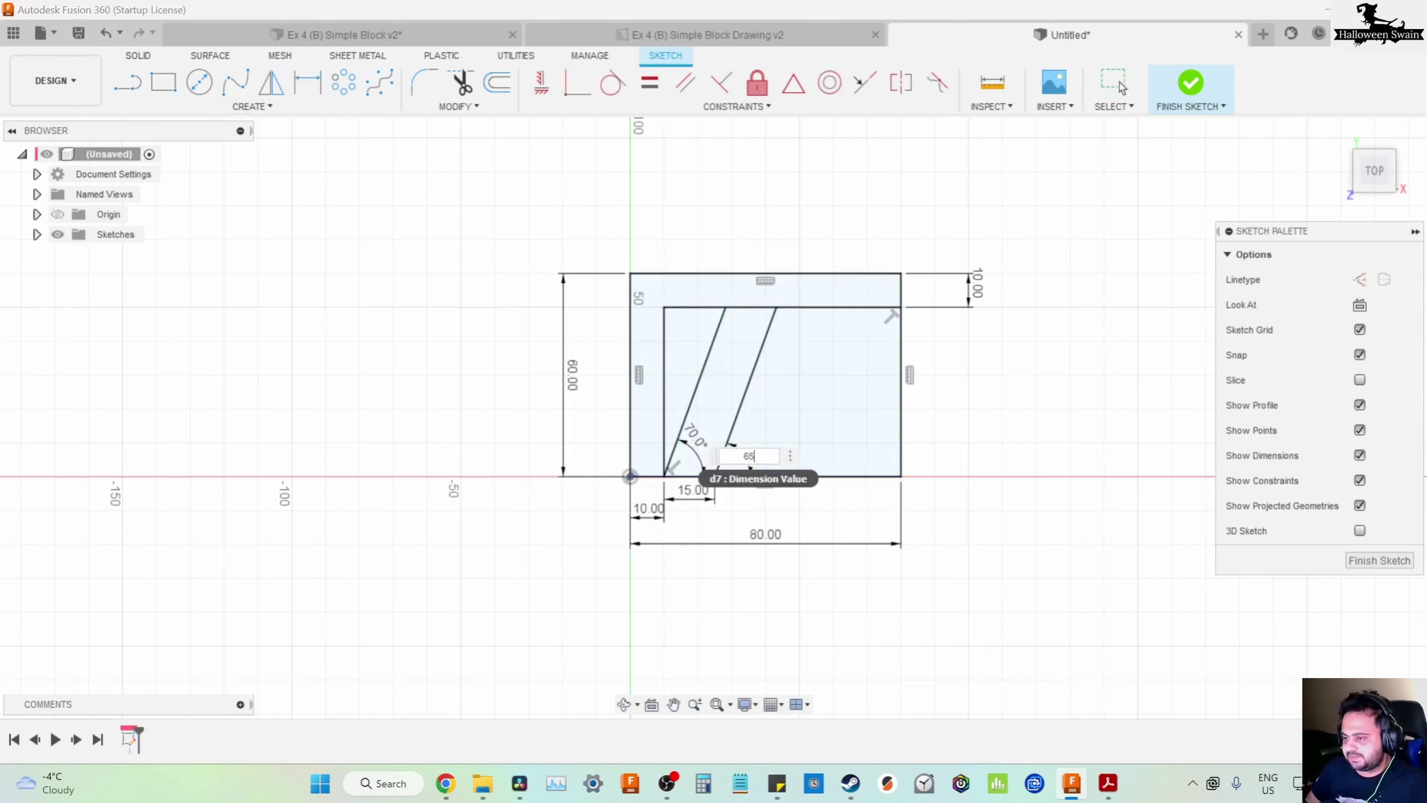
text(65)
key(Return)
Check the drawing's plan view and sketch a third slanted line from the rectangle's bottom edge up to the inner horizontal line
click(595, 35)
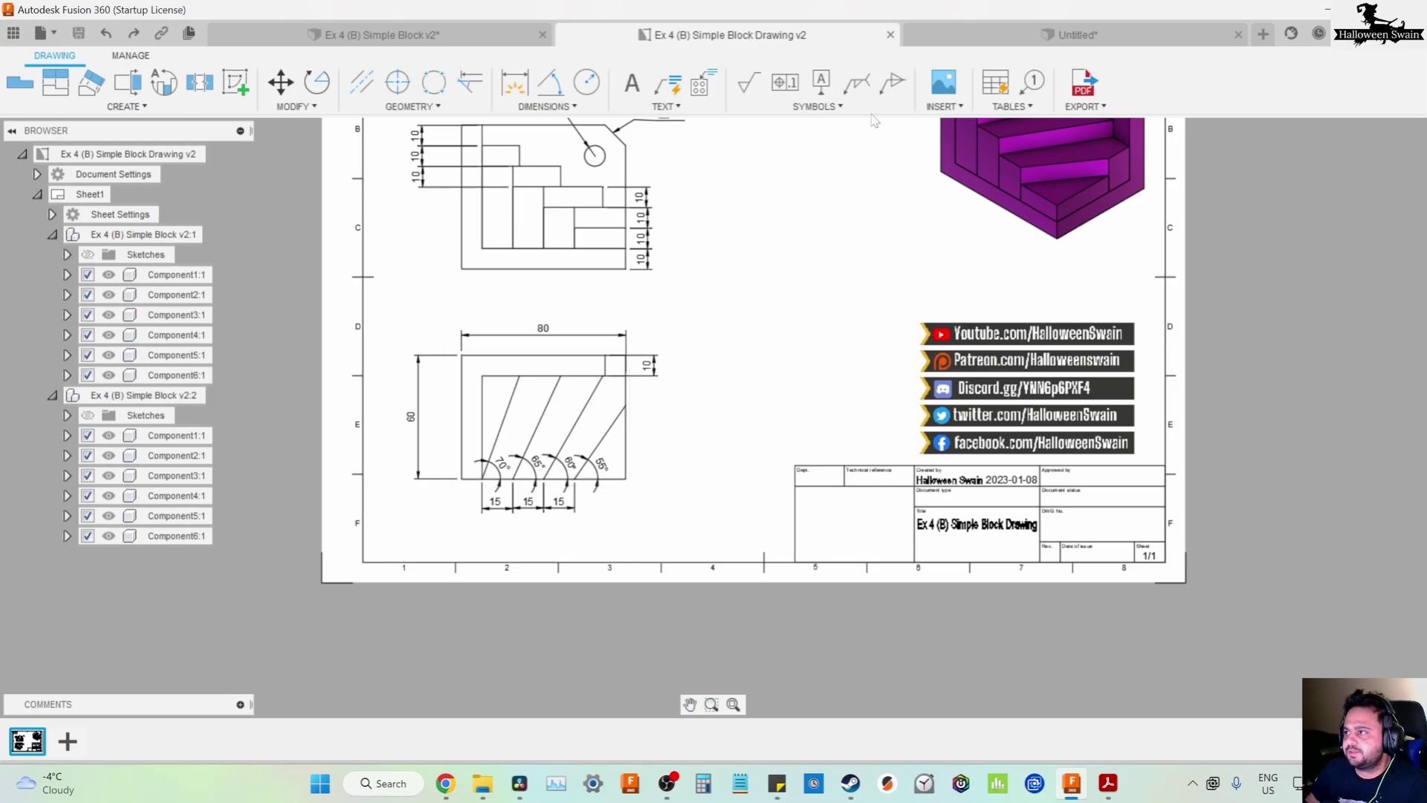
click(1070, 35)
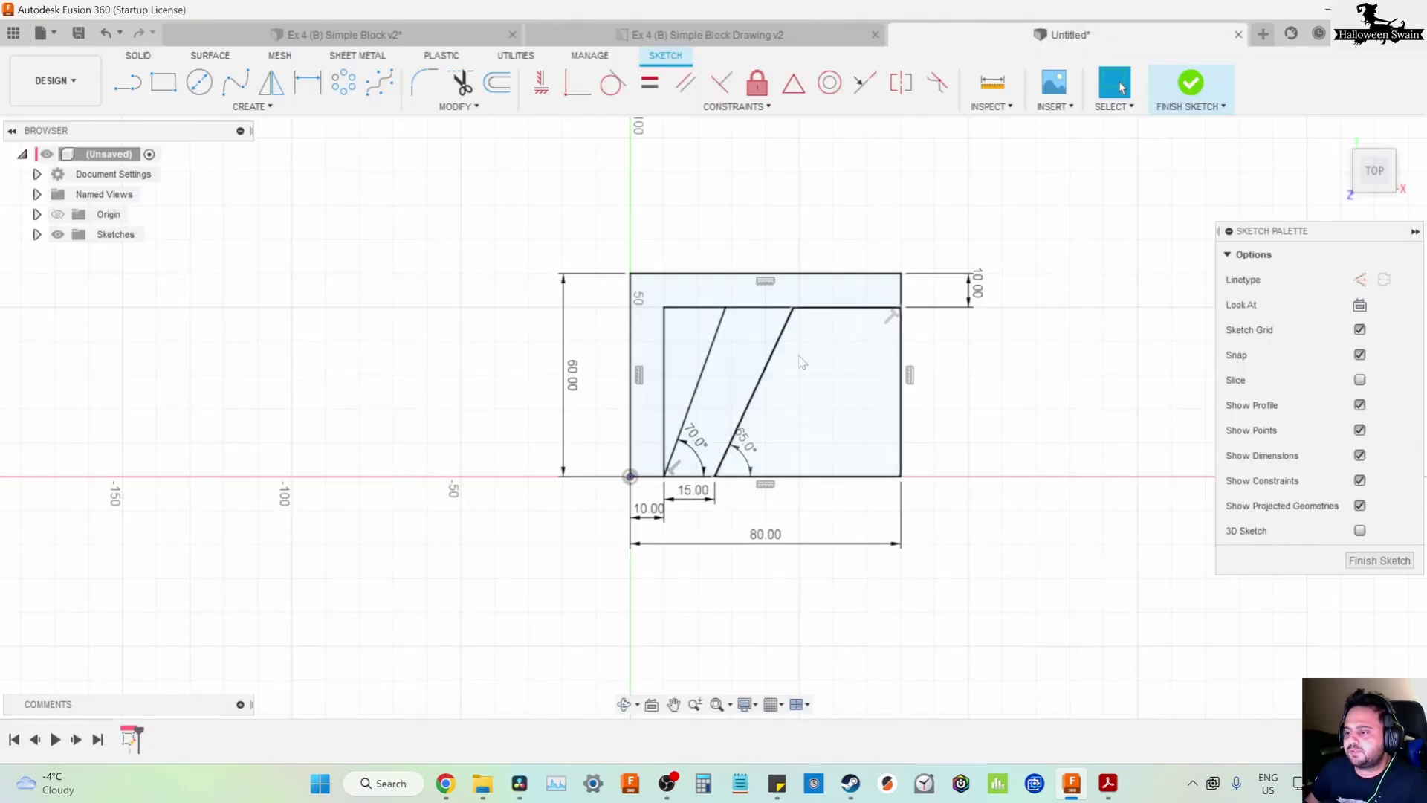
click(773, 37)
click(1071, 35)
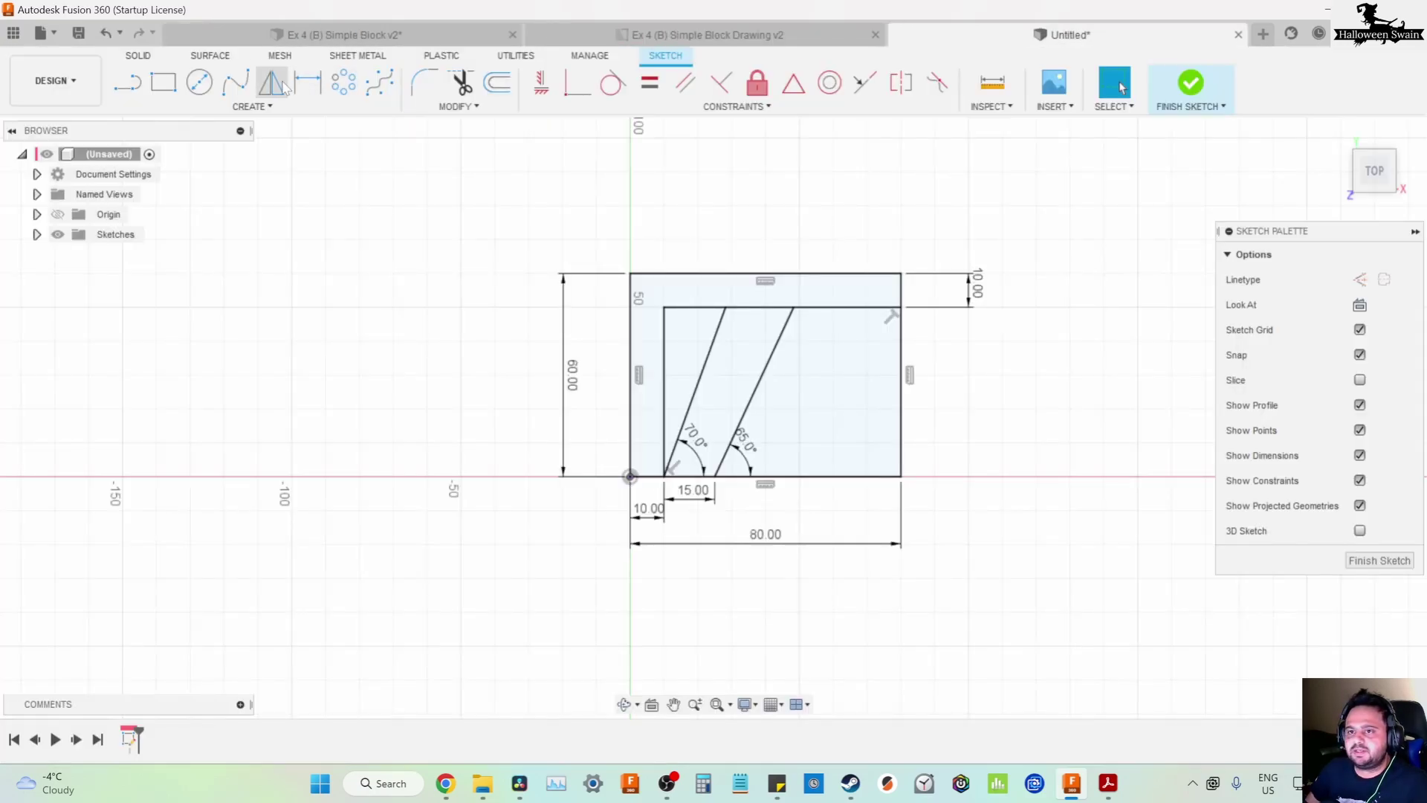
click(128, 83)
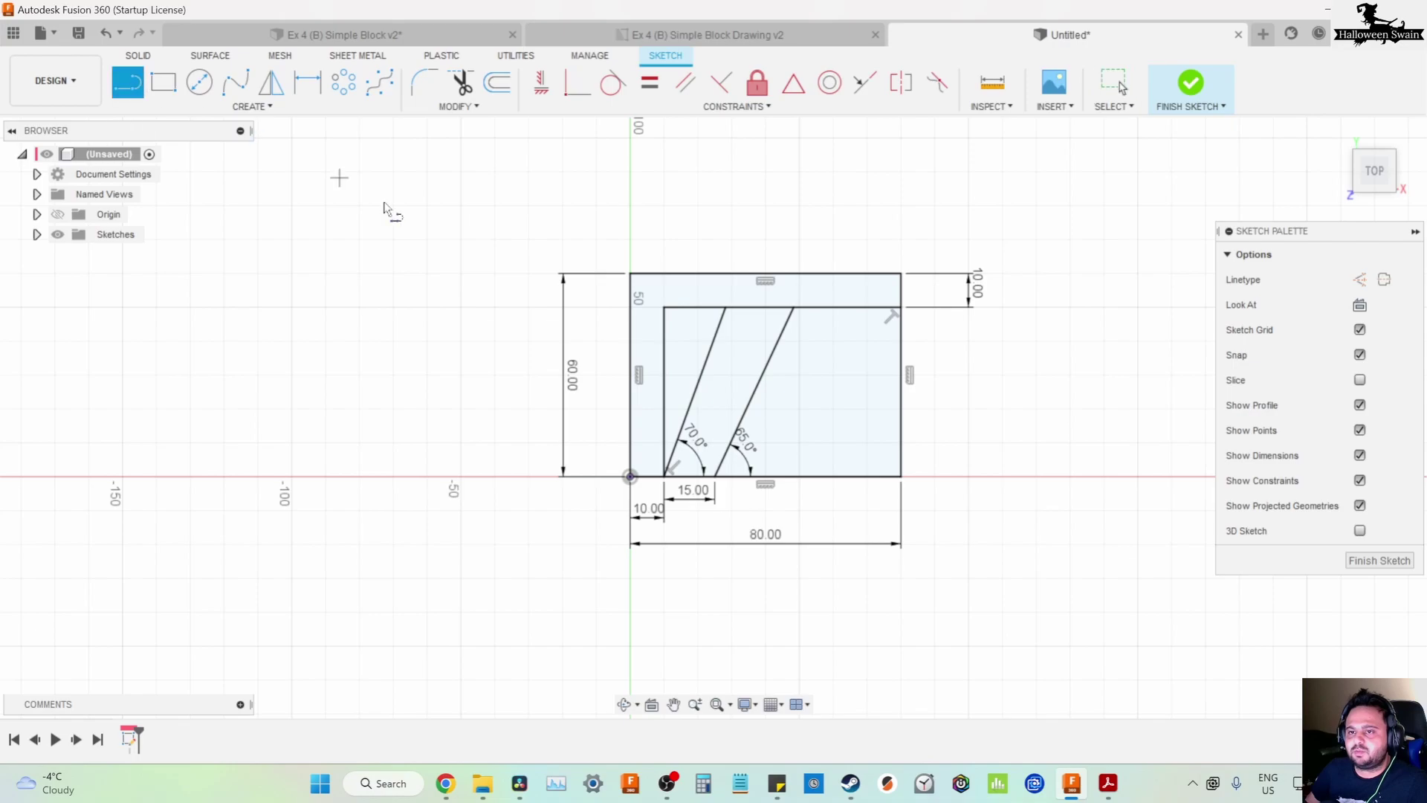
click(766, 475)
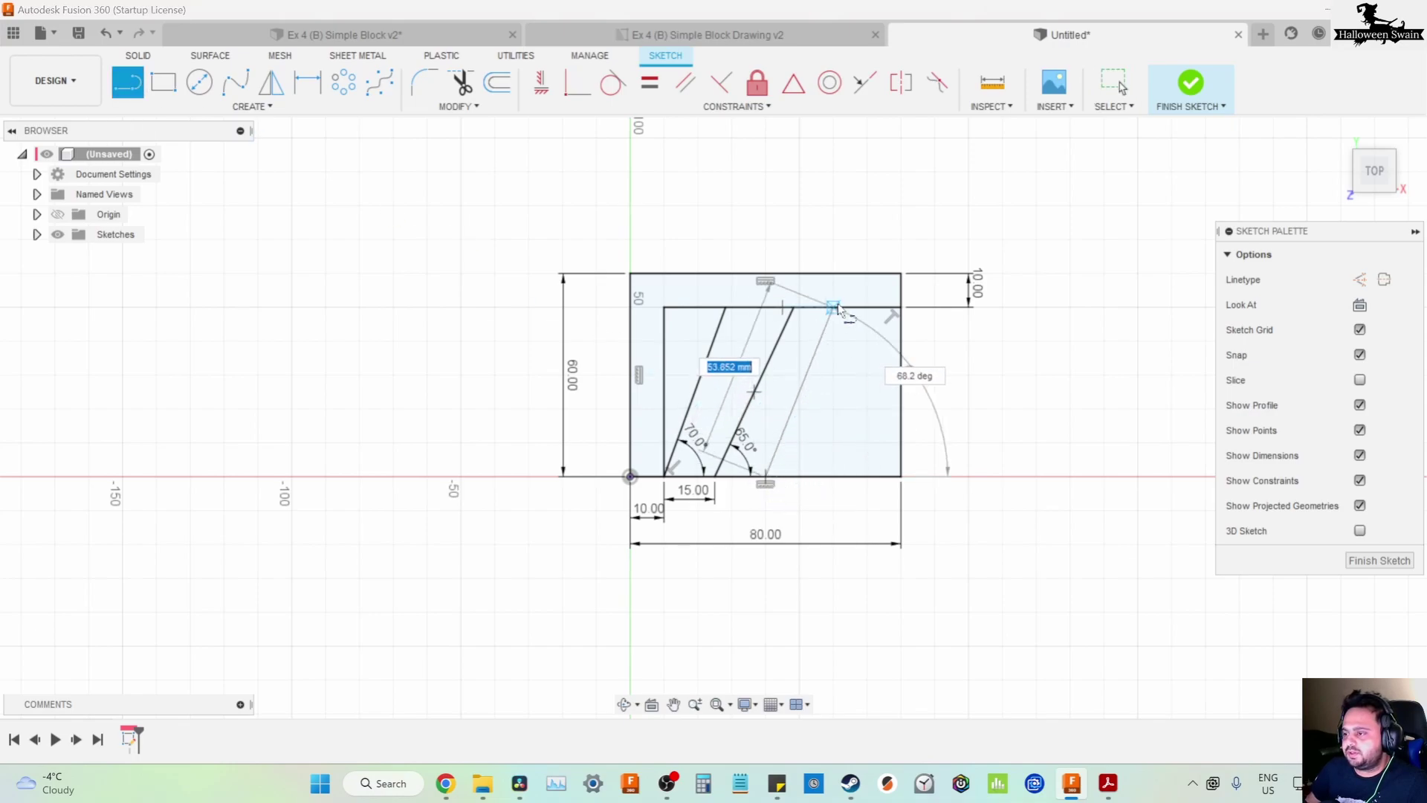
click(860, 309)
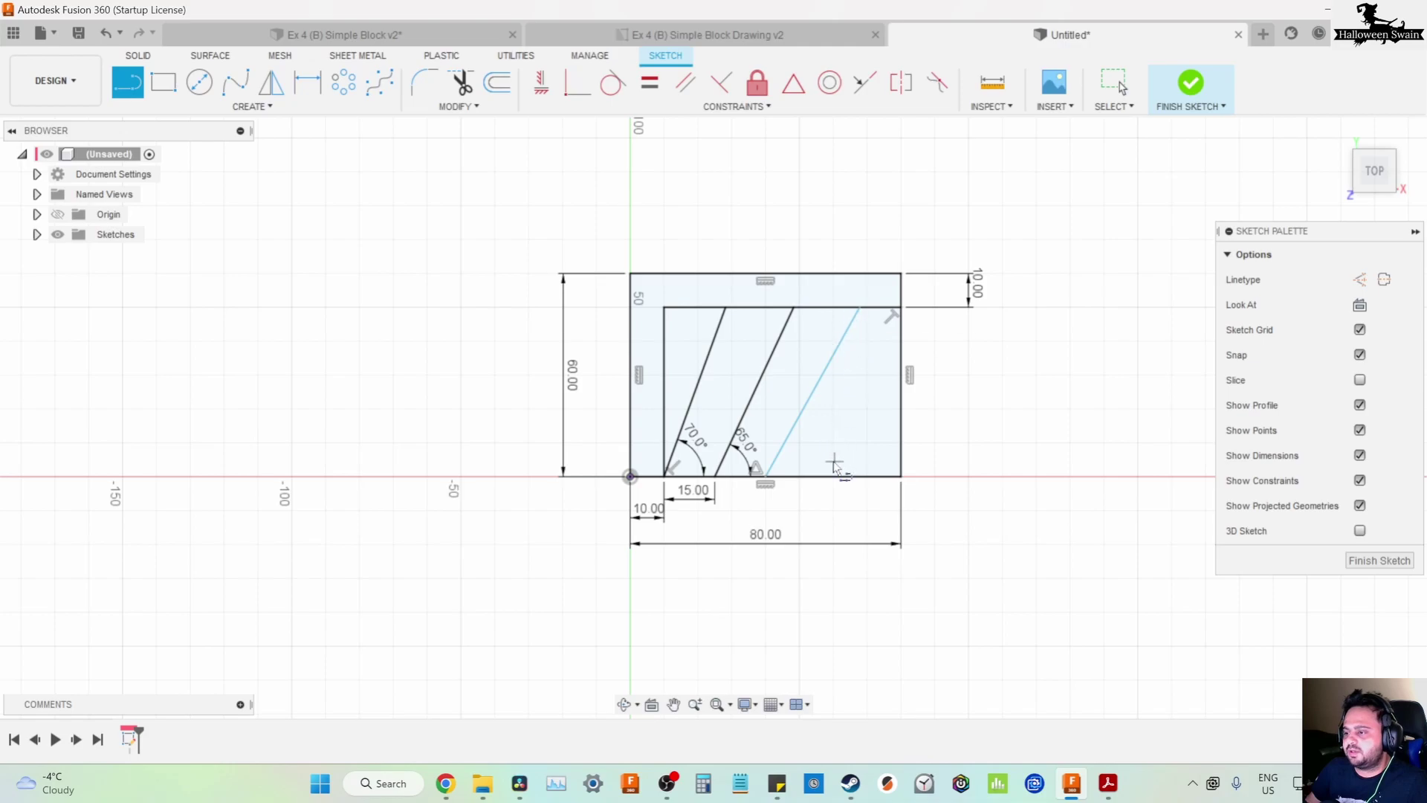
Sketch a fourth slanted line from the rectangle's bottom edge up to its right edge
click(817, 476)
click(901, 375)
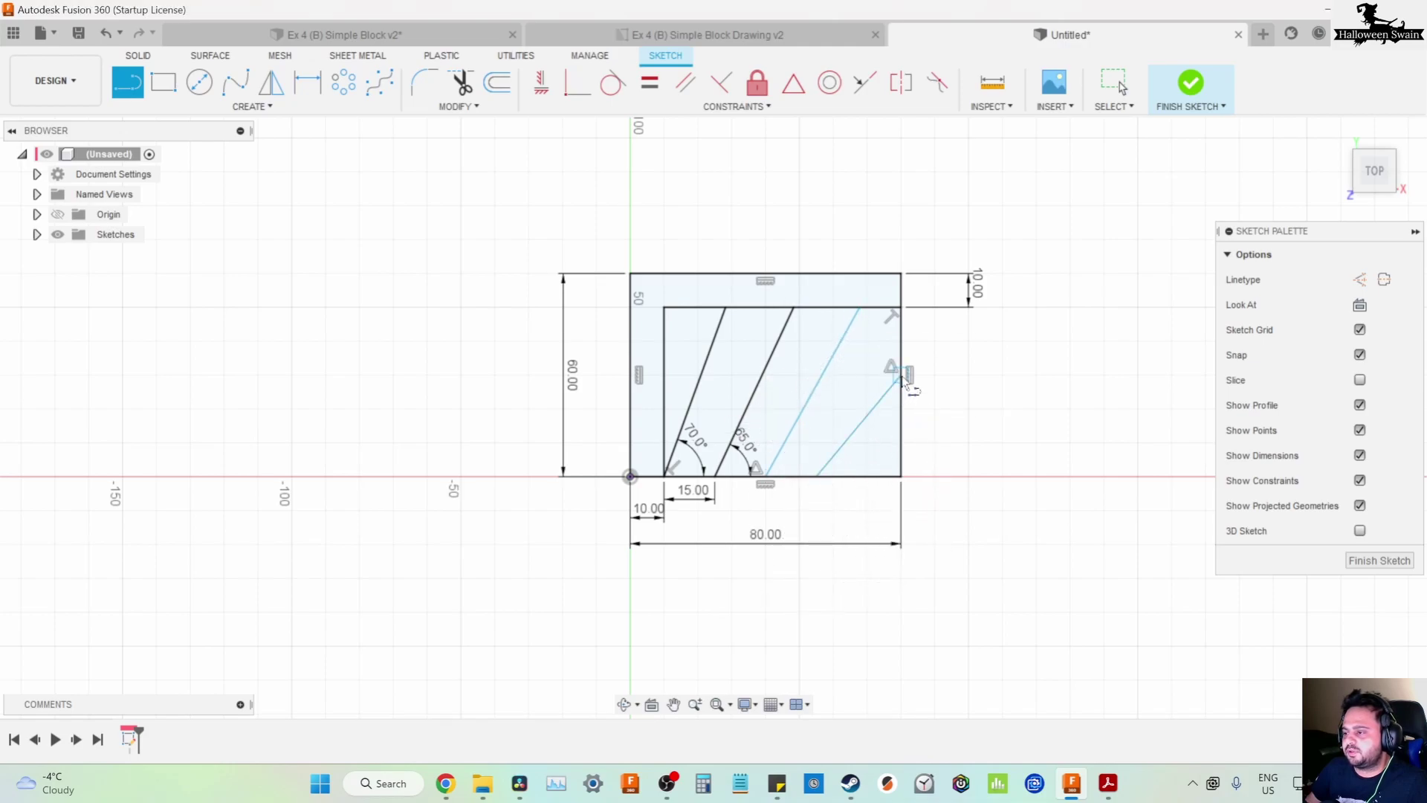
key(Escape)
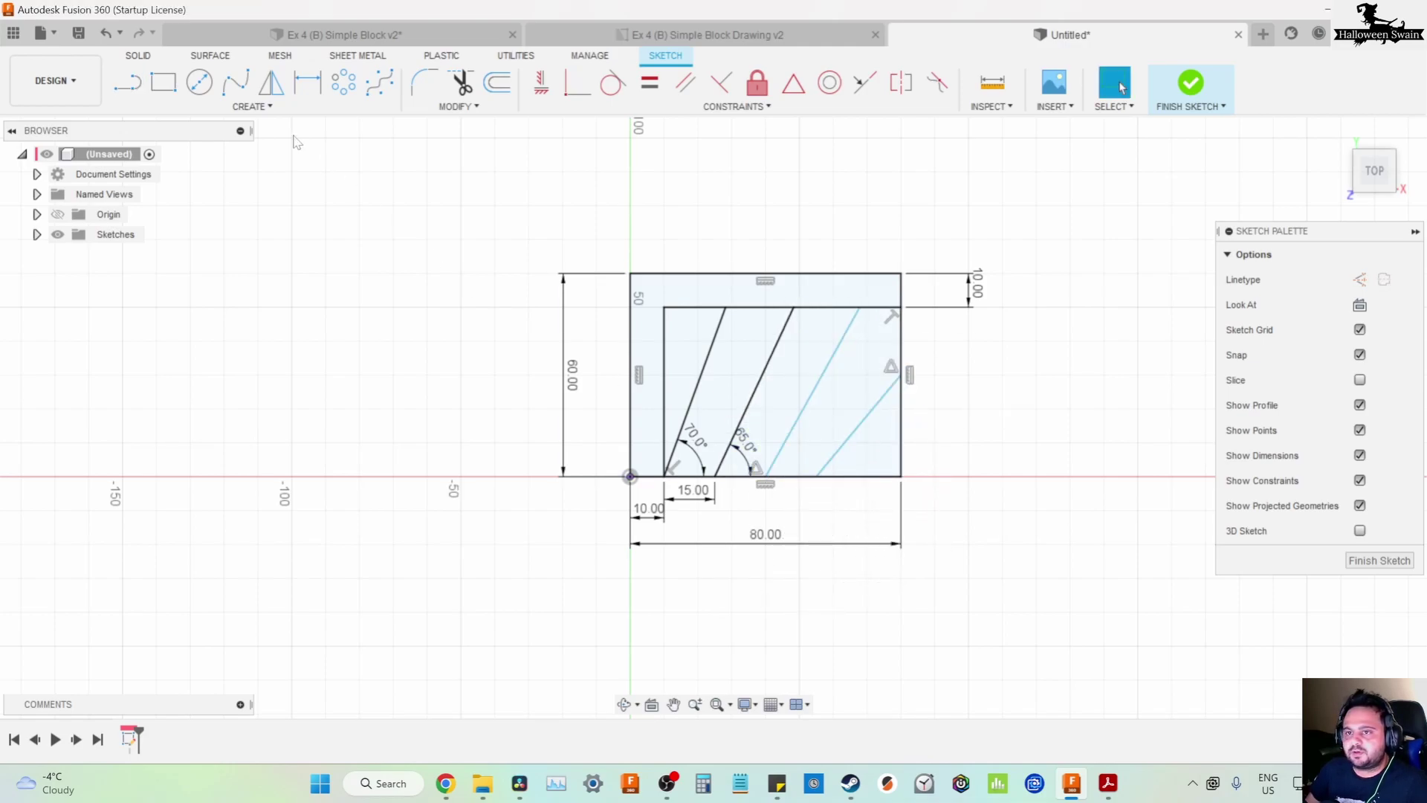
Try to dimension the spacing between the lower ends of the second and third slanted lines
click(307, 82)
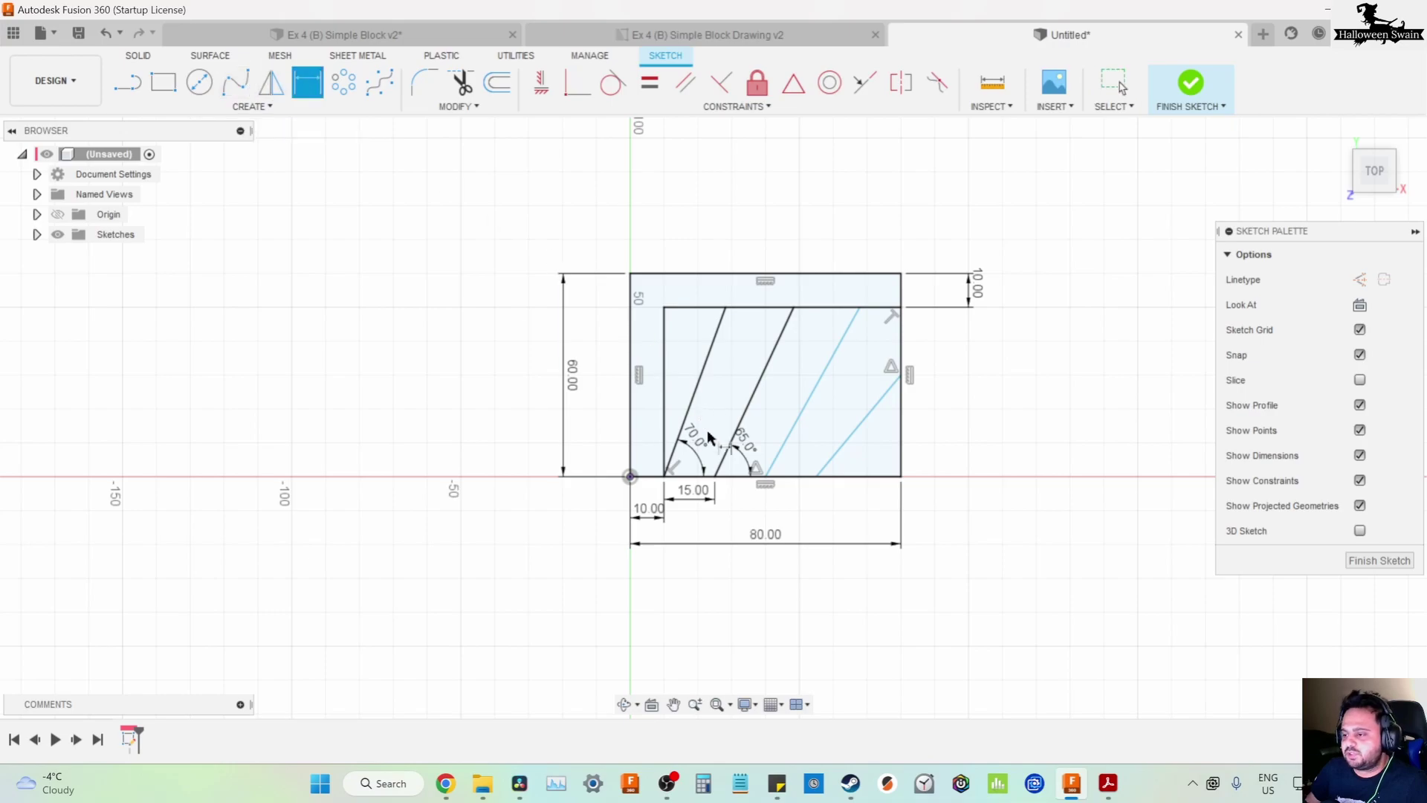
click(715, 476)
click(766, 476)
click(744, 505)
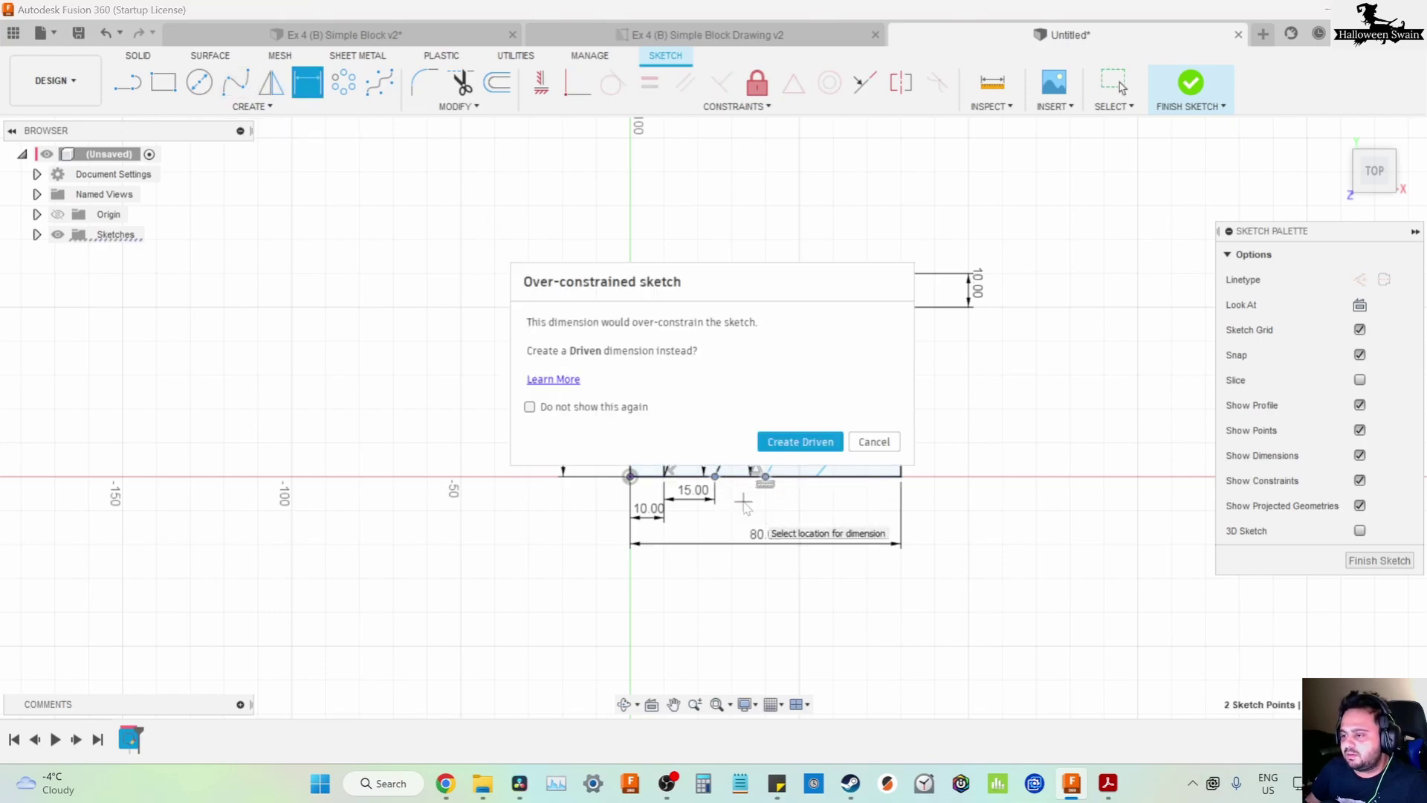
click(875, 443)
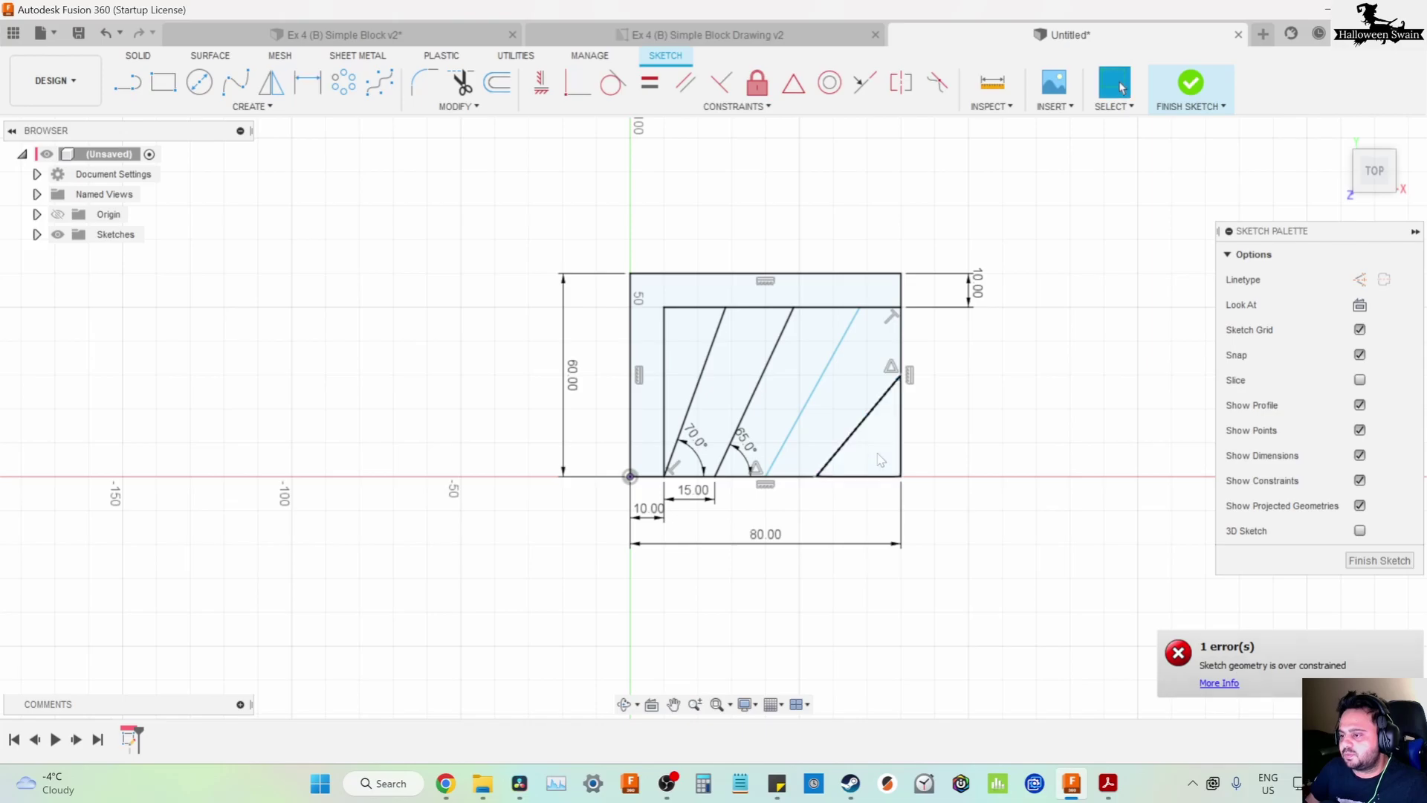
Delete the midpoint constraint at the third slanted line's lower end and dimension it 15 mm from the second line's lower end
click(757, 469)
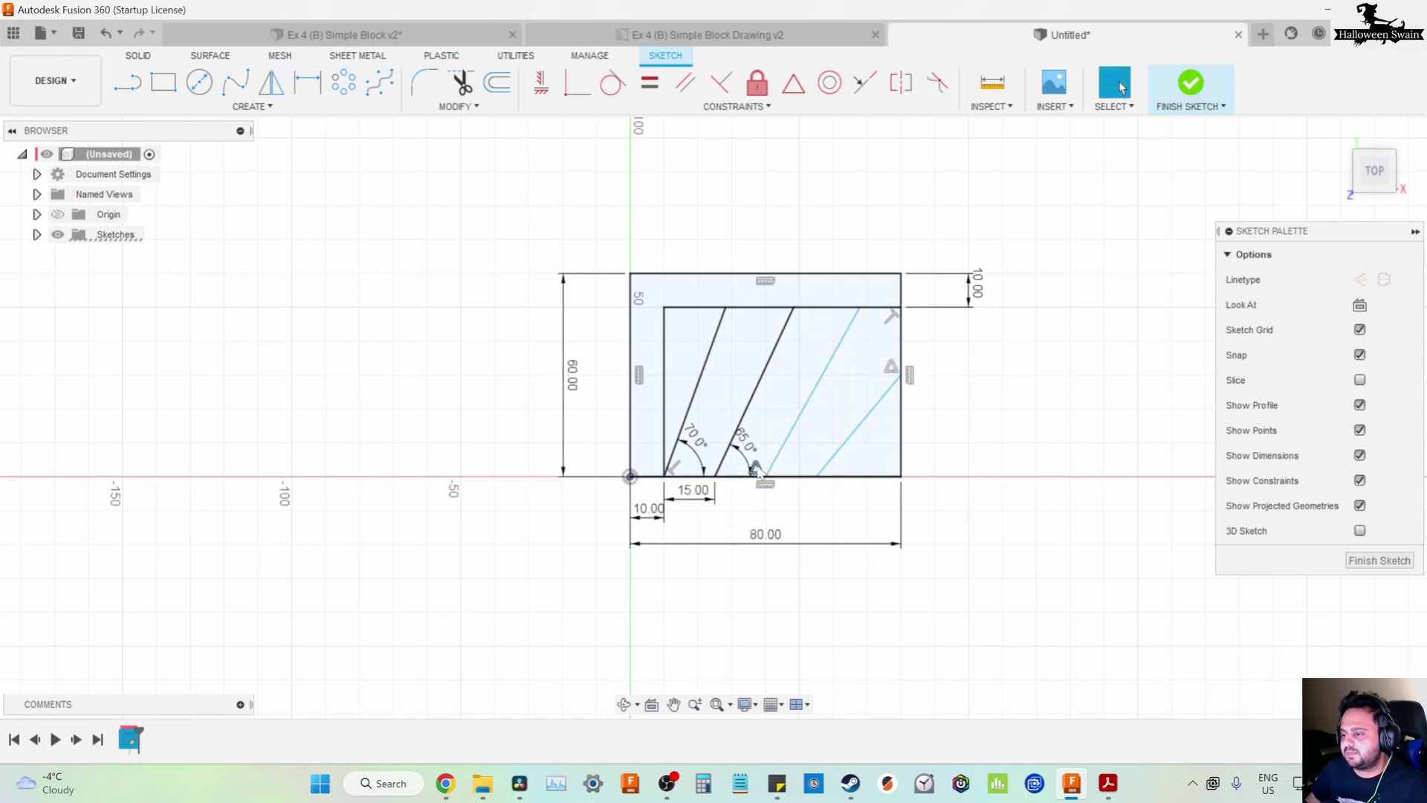
key(Delete)
click(323, 82)
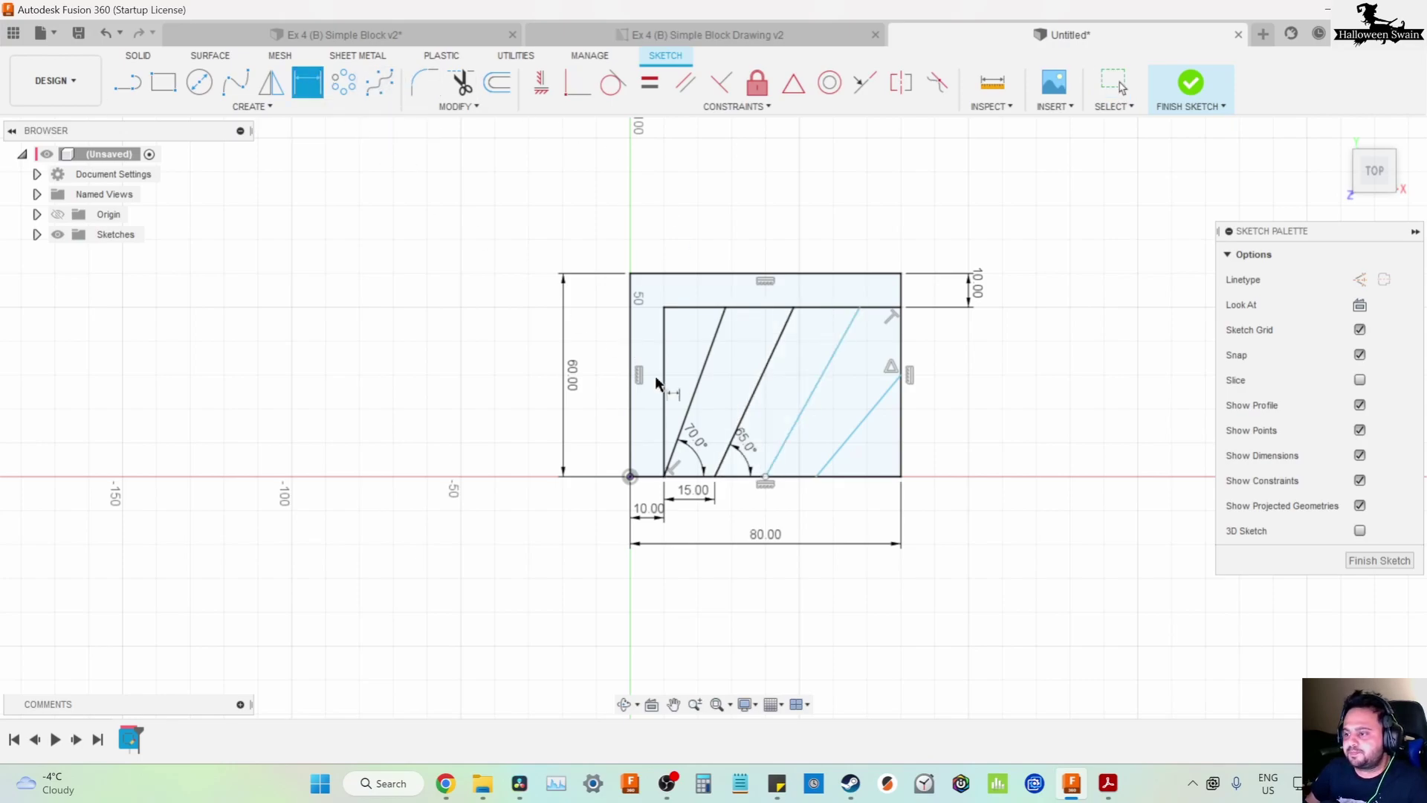
click(767, 478)
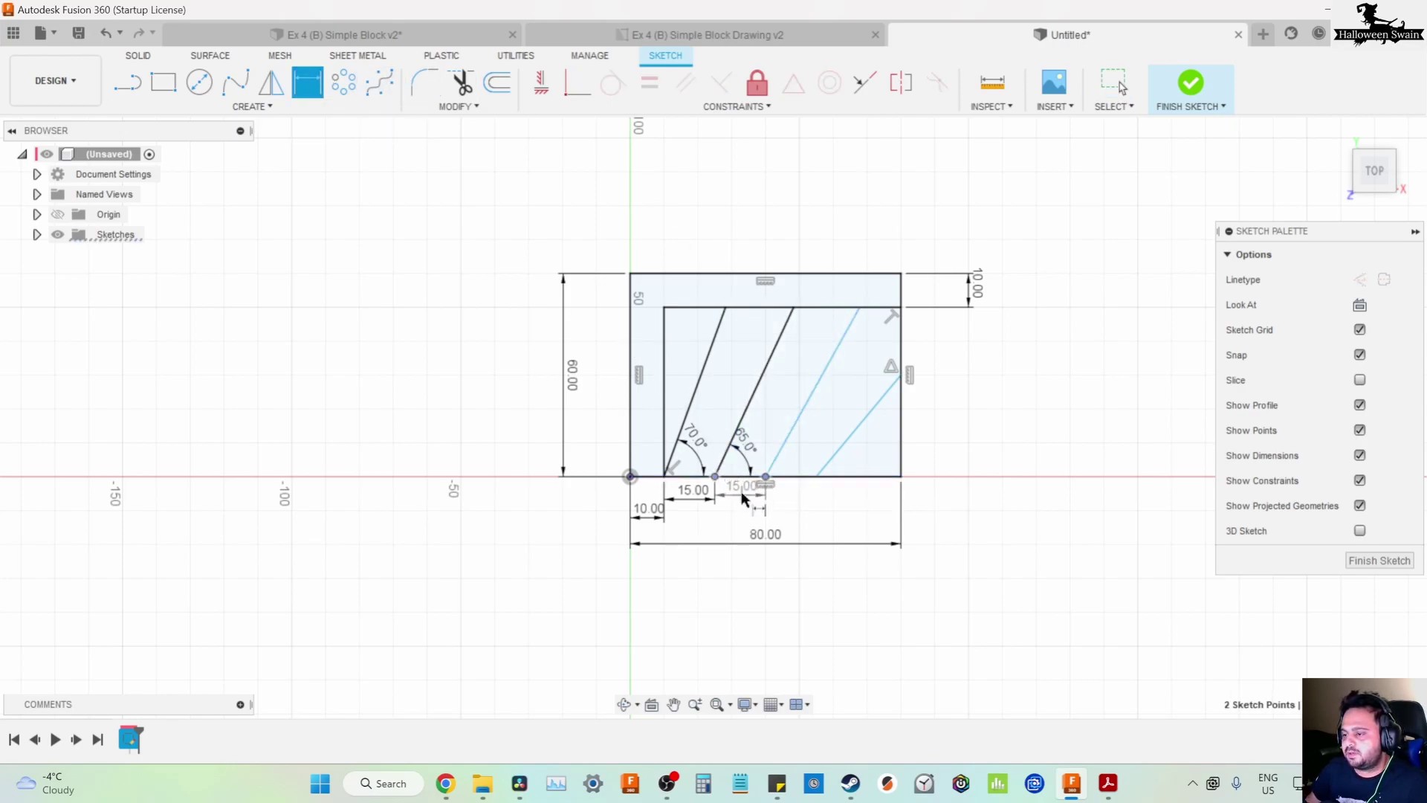
click(744, 500)
key(Return)
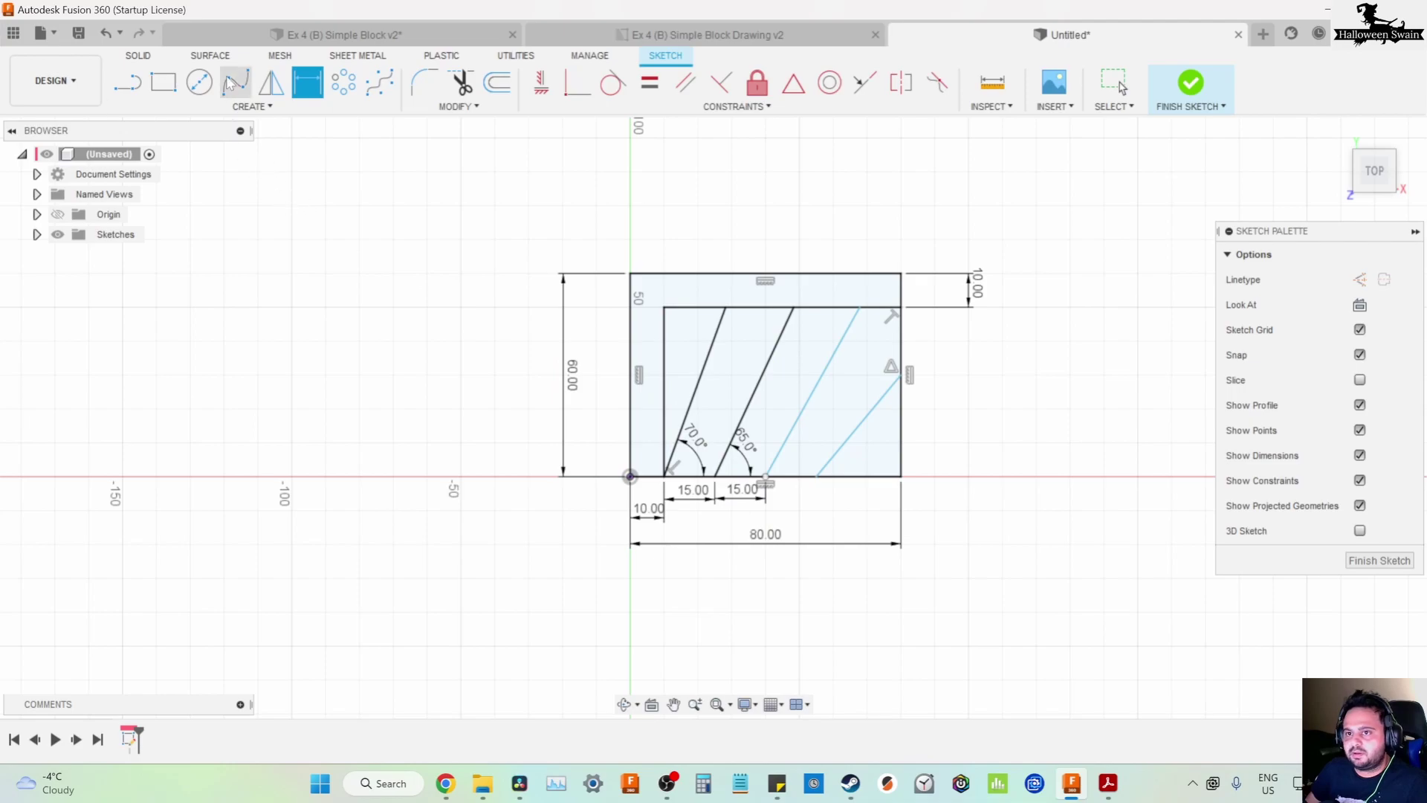
Dimension the spacing between the lower ends of the third and fourth slanted lines at 15 mm
click(766, 478)
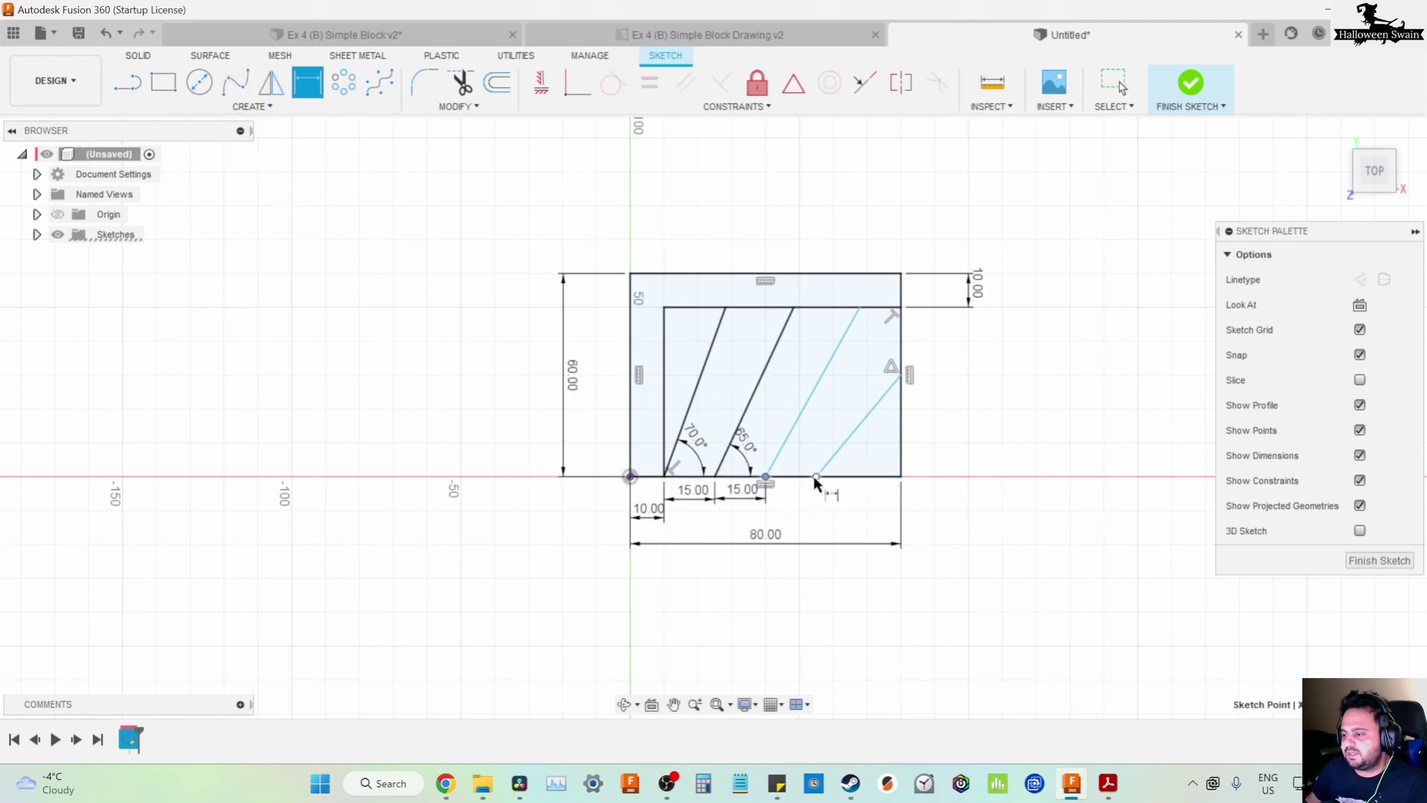
click(794, 497)
text(15)
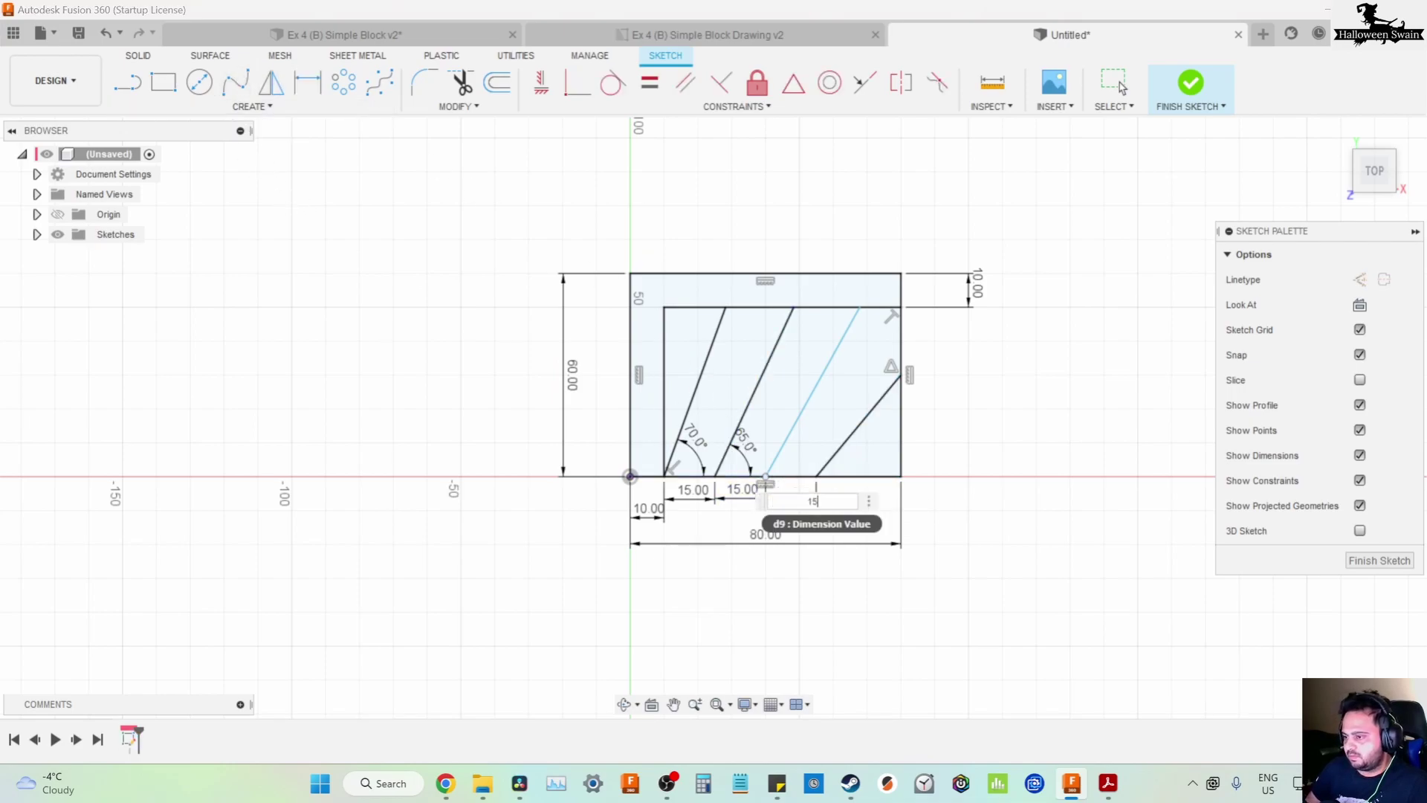
key(Return)
Dimension the third slanted line at 60° to the rectangle's bottom edge
click(782, 449)
click(799, 477)
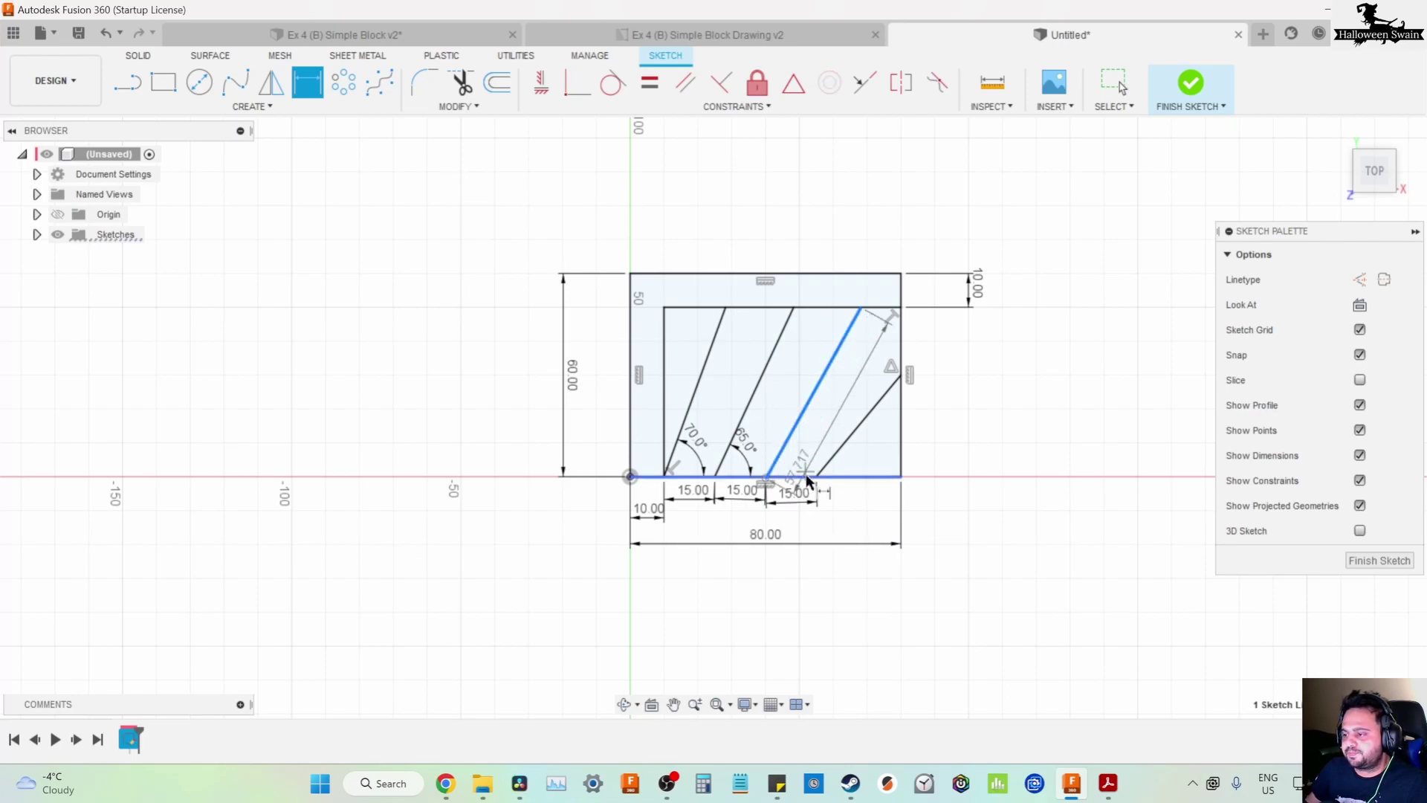
click(803, 465)
text(60)
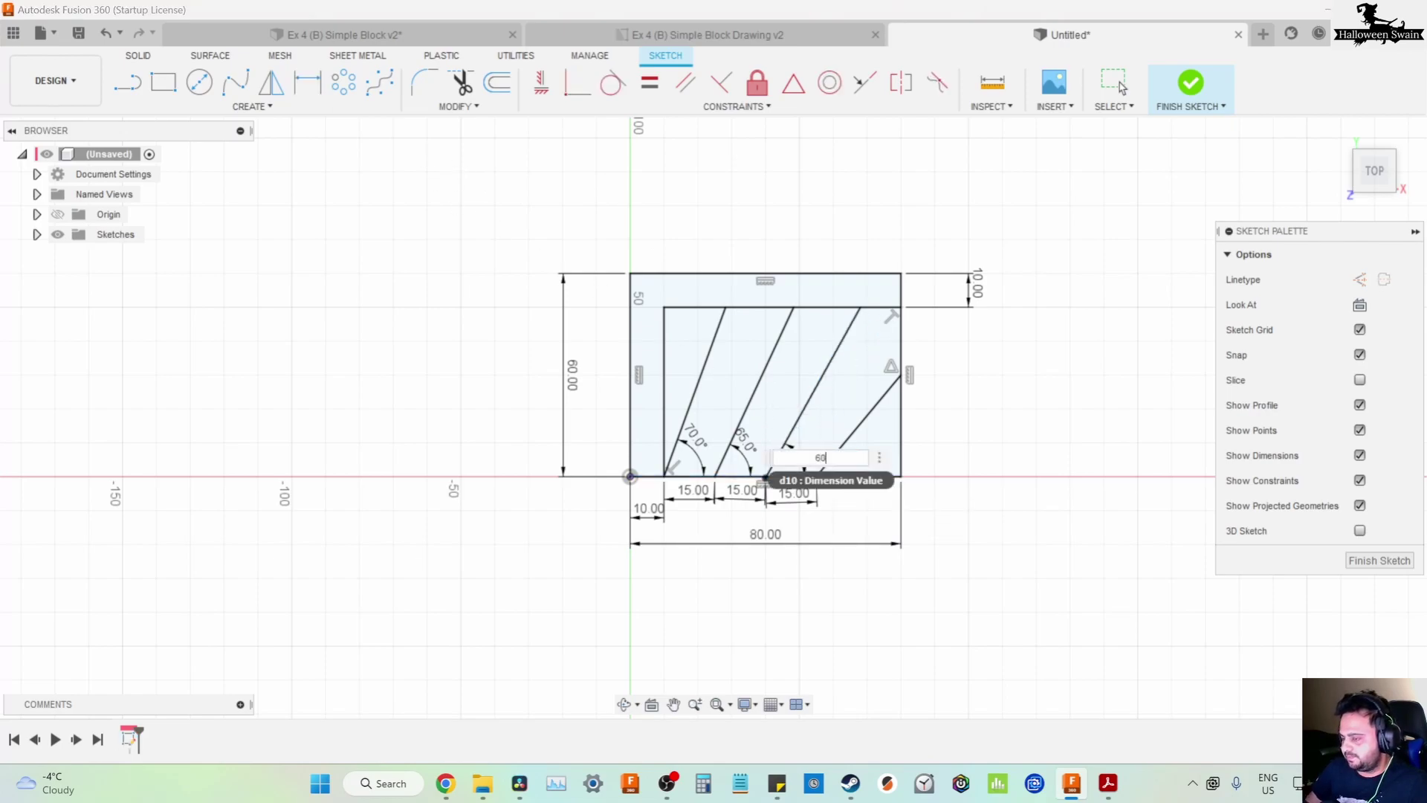
key(Return)
key(Escape)
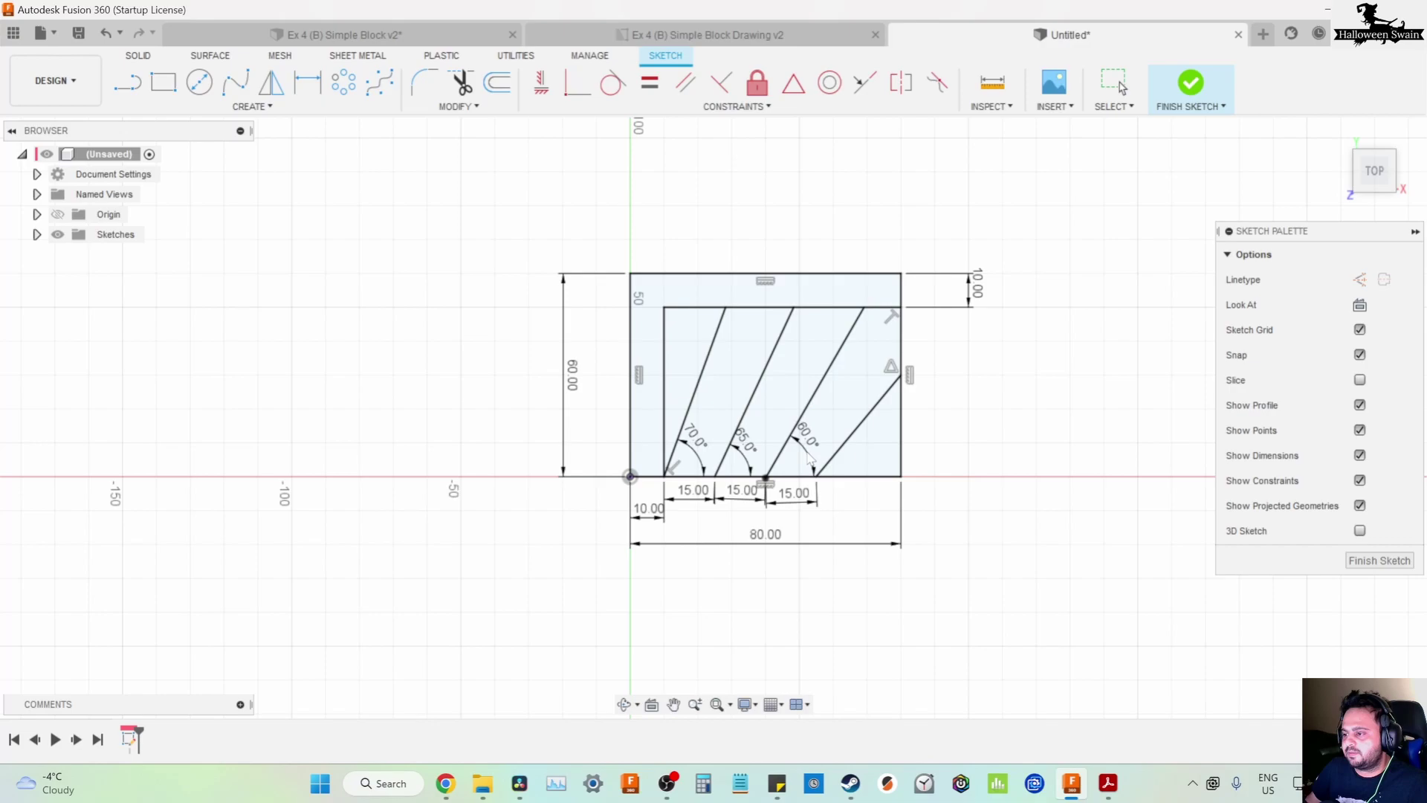
Add an angle dimension between the fourth slanted line and the rectangle's bottom edge, trying a value of 55°
key(d)
click(836, 451)
click(862, 477)
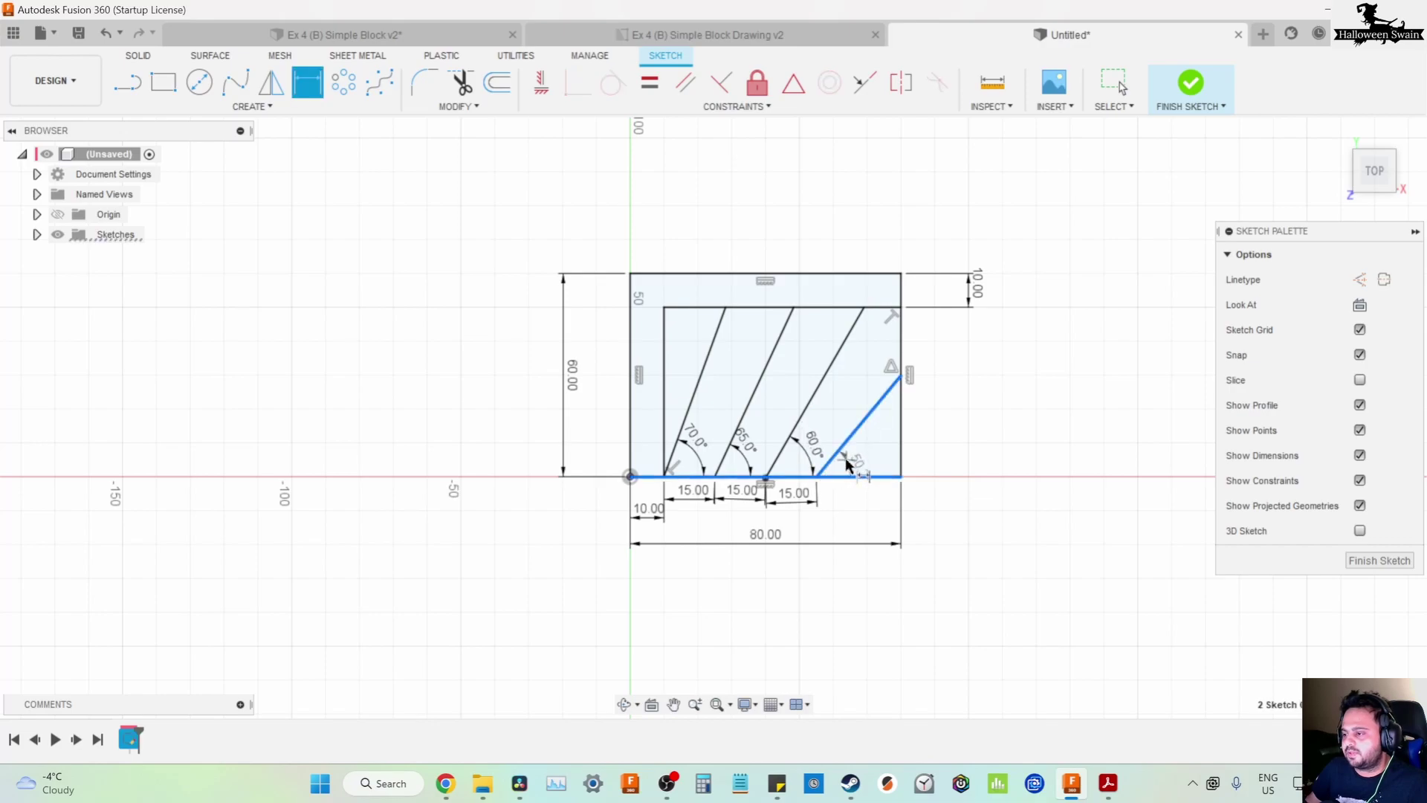
click(821, 462)
text(55)
key(Return)
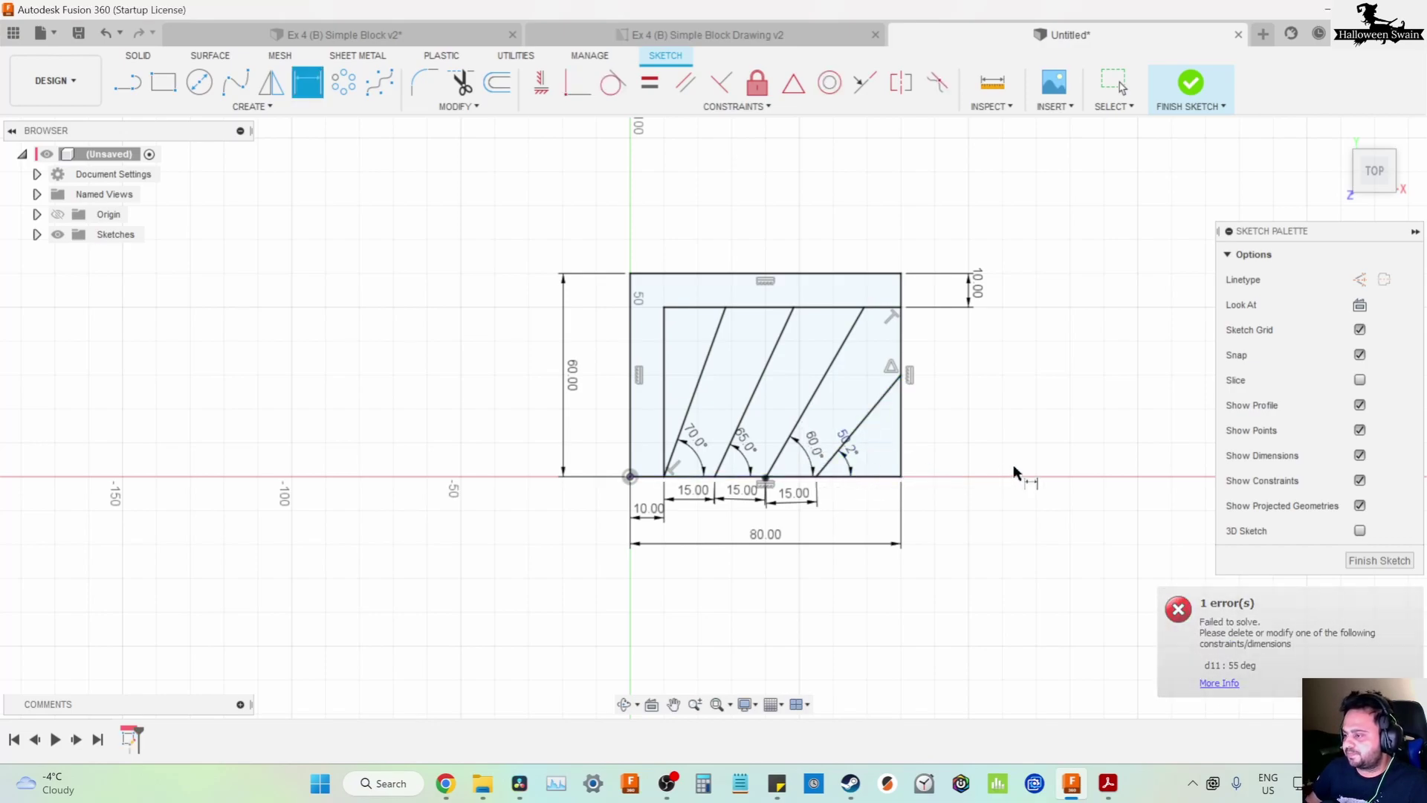
Try again to change the fourth slanted line's angle dimension to 55°
double_click(851, 448)
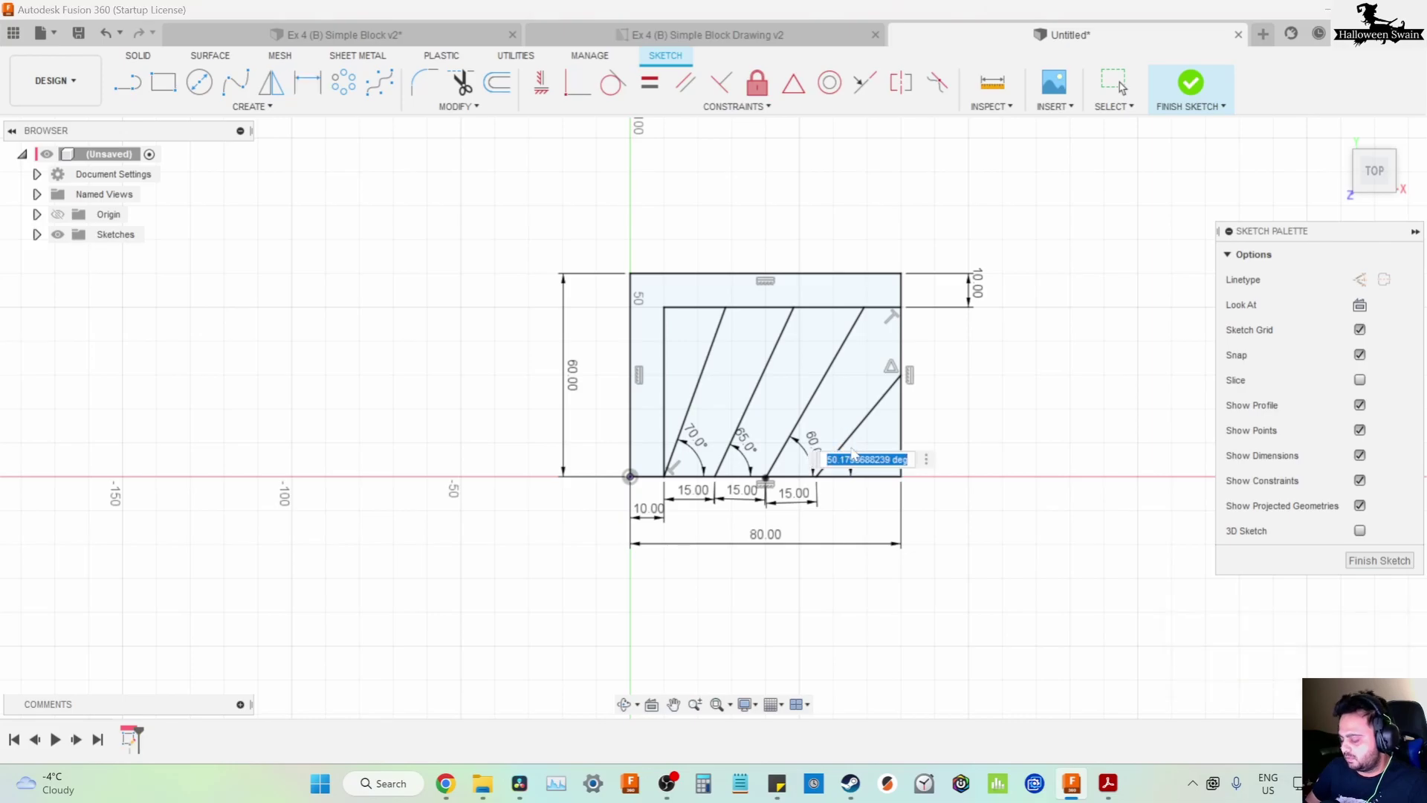
text(55)
key(Return)
key(d)
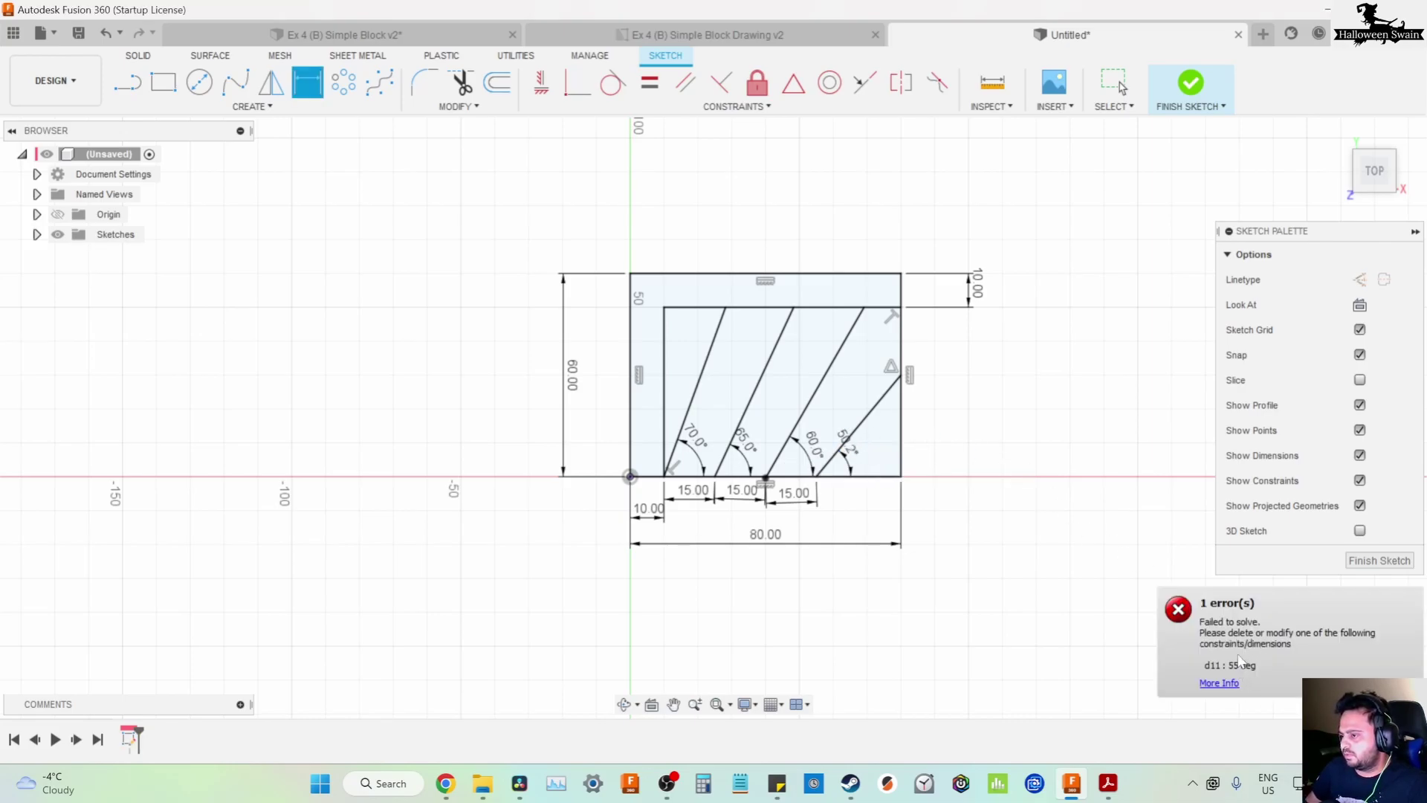
Set the fourth slanted line's angle dimension to 55°
click(1121, 86)
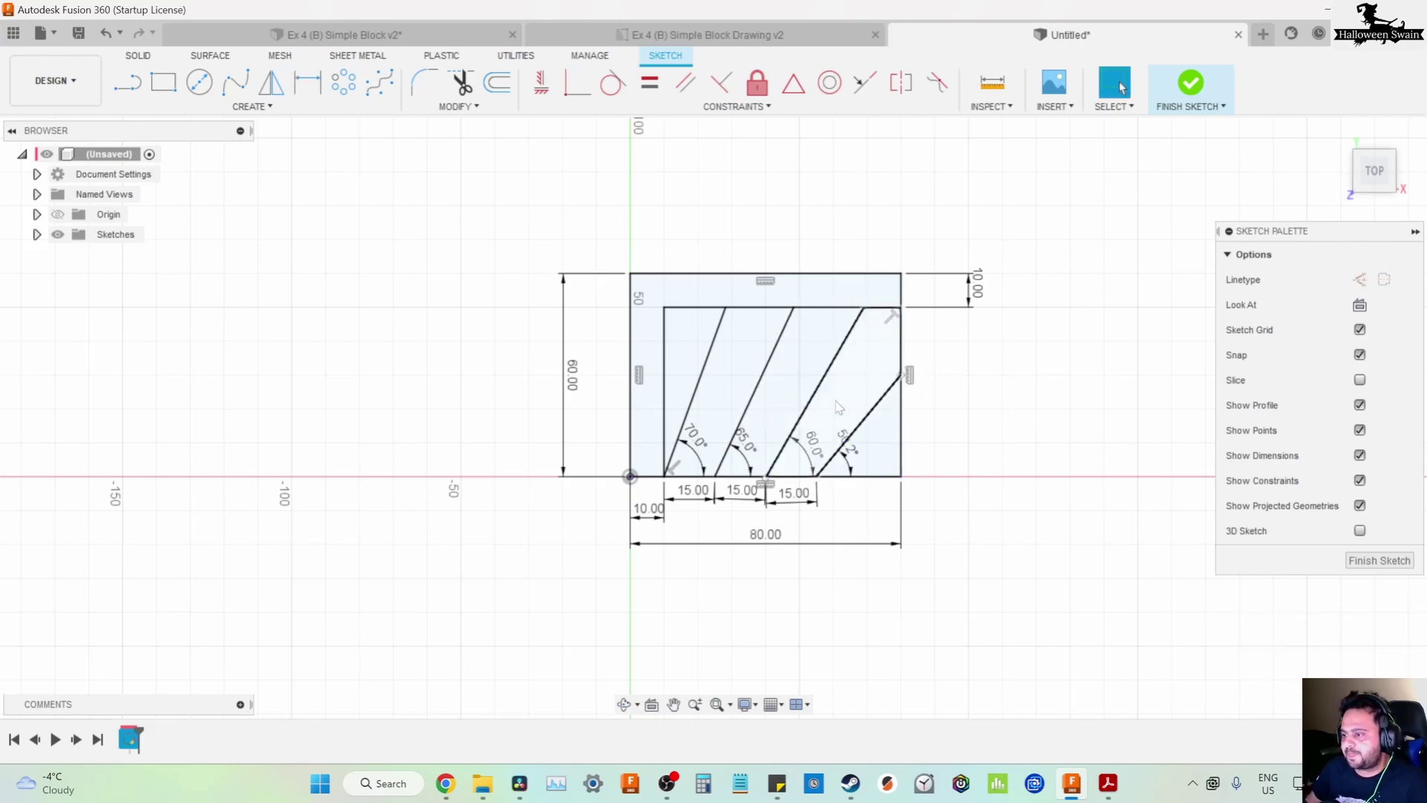
double_click(853, 450)
text(55)
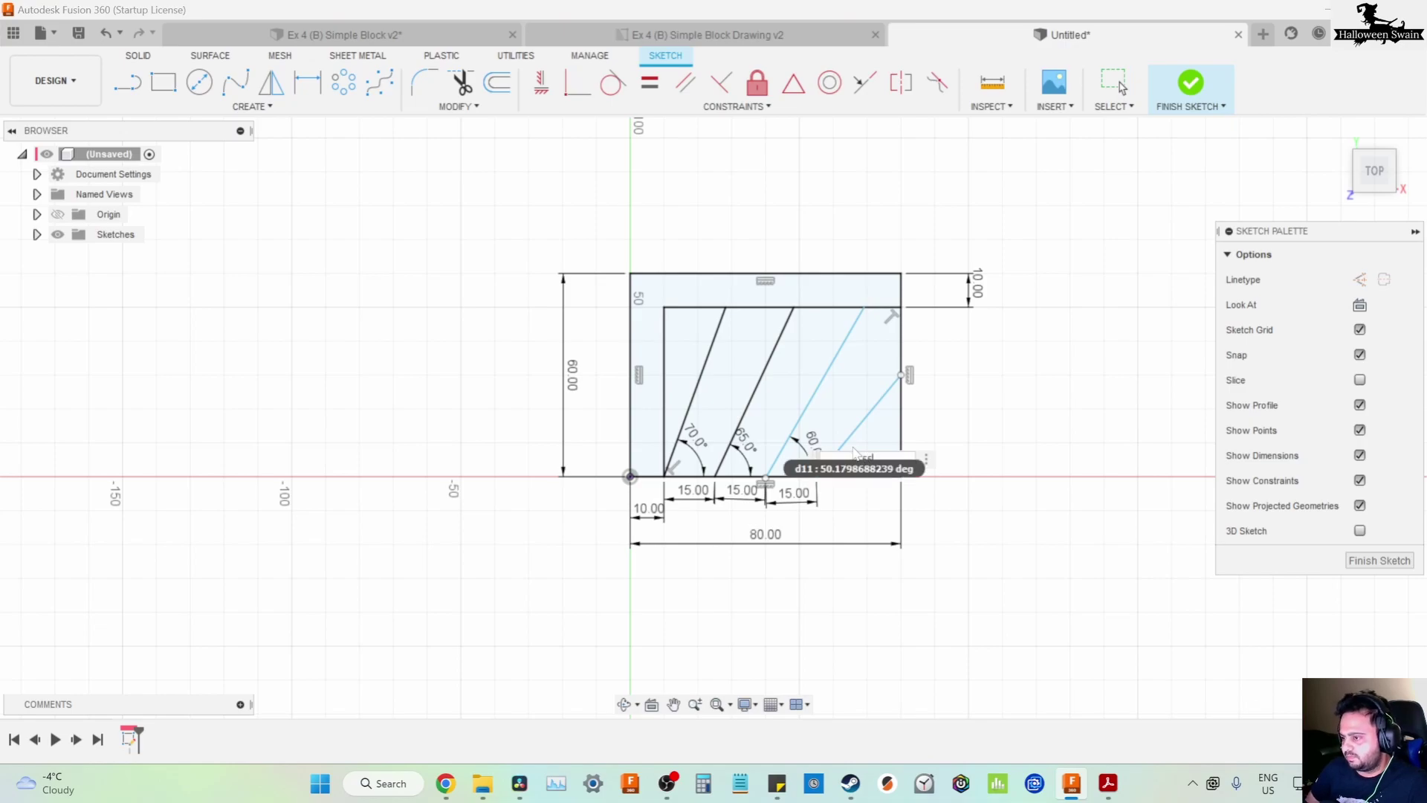
key(Return)
Pull the third slanted line's lower endpoint free and constrain it coincident with the rectangle's bottom edge
shift+click(903, 347)
click(578, 82)
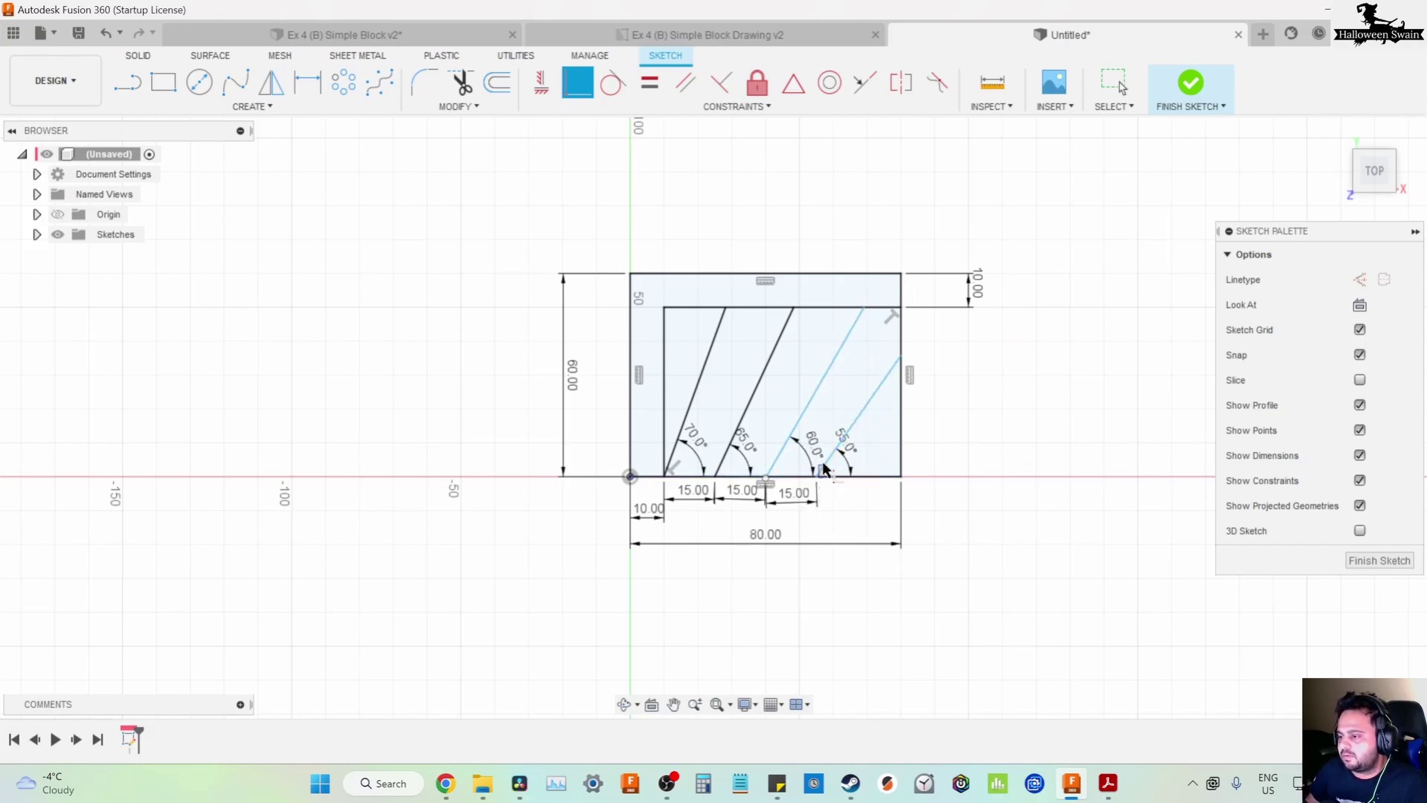
key(Escape)
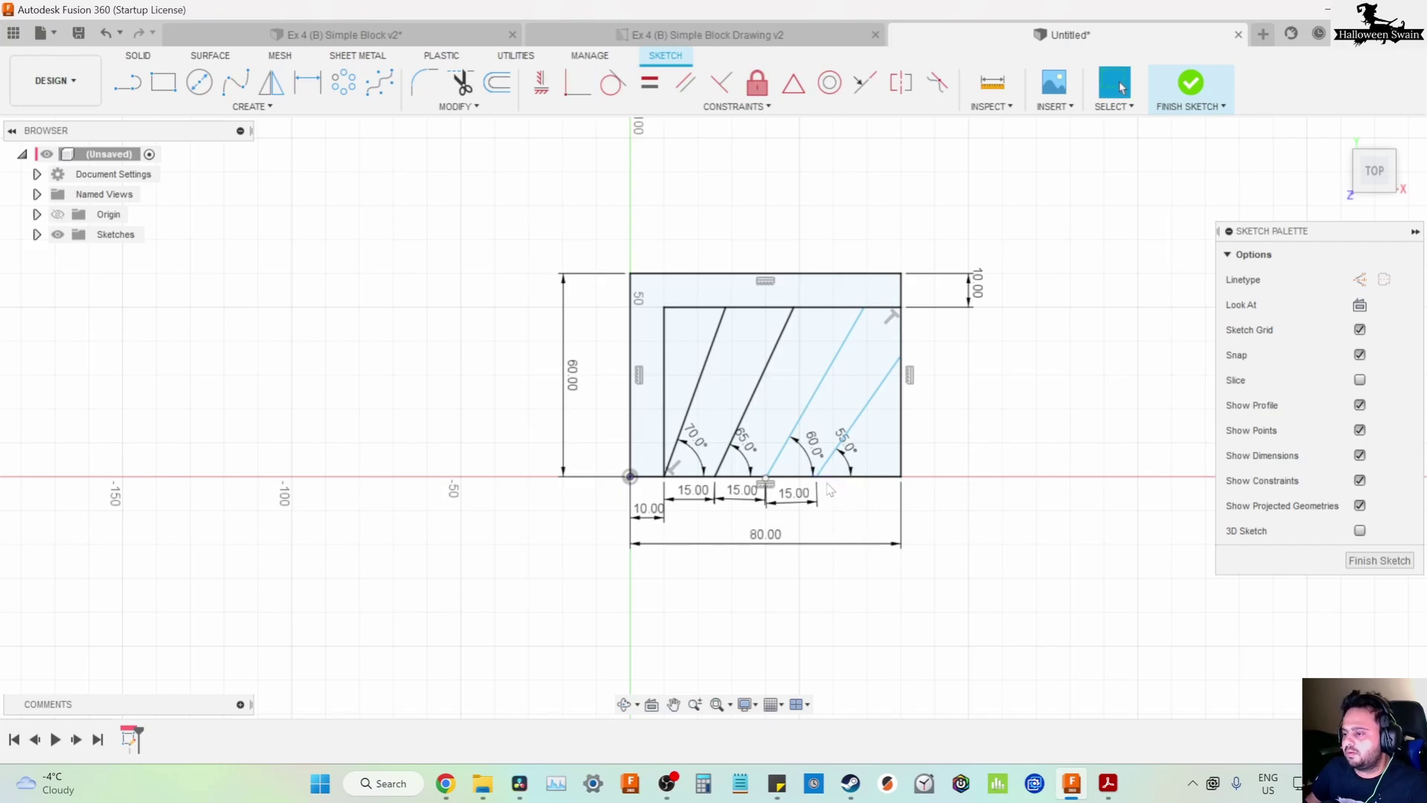
scroll(831, 479, up, 2)
click(813, 483)
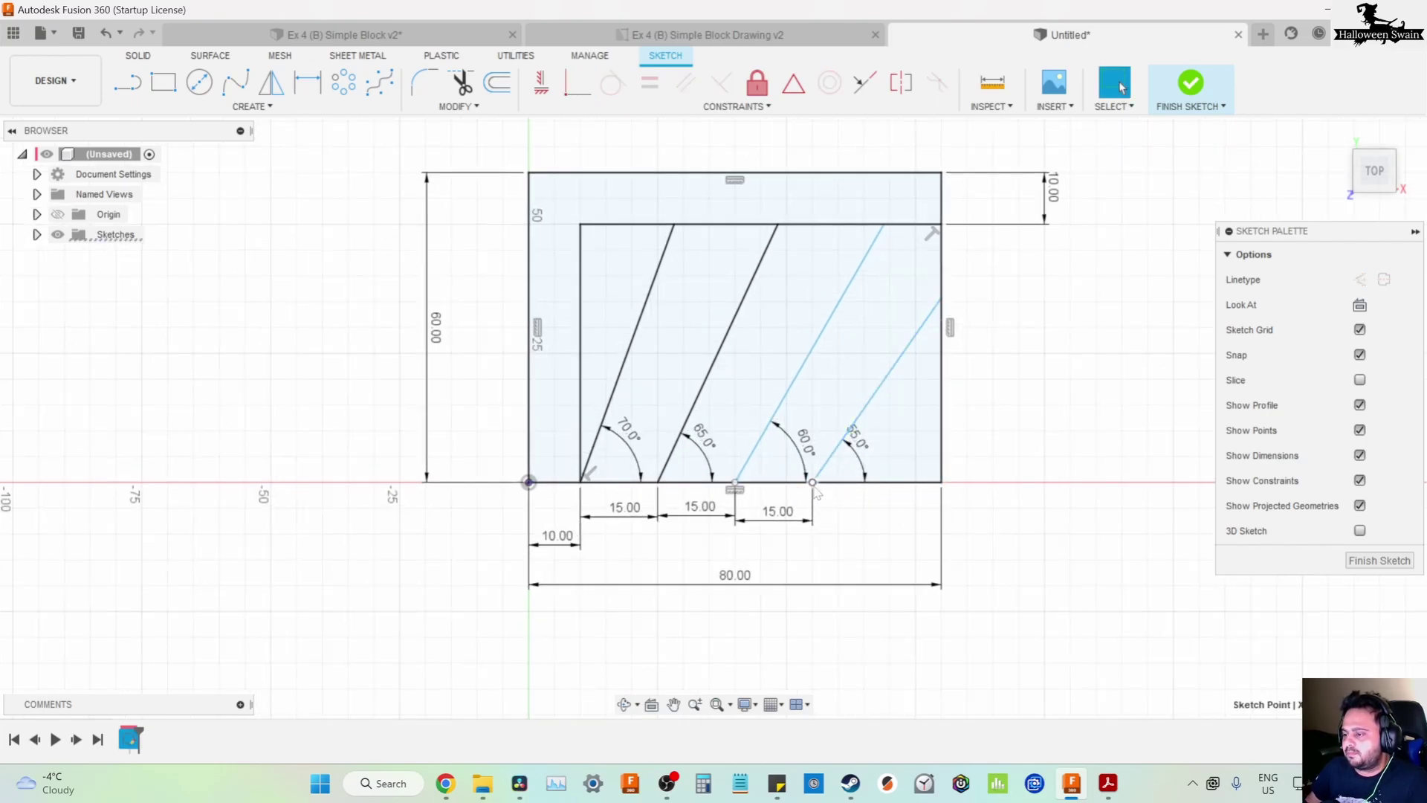
drag(815, 487, 743, 506)
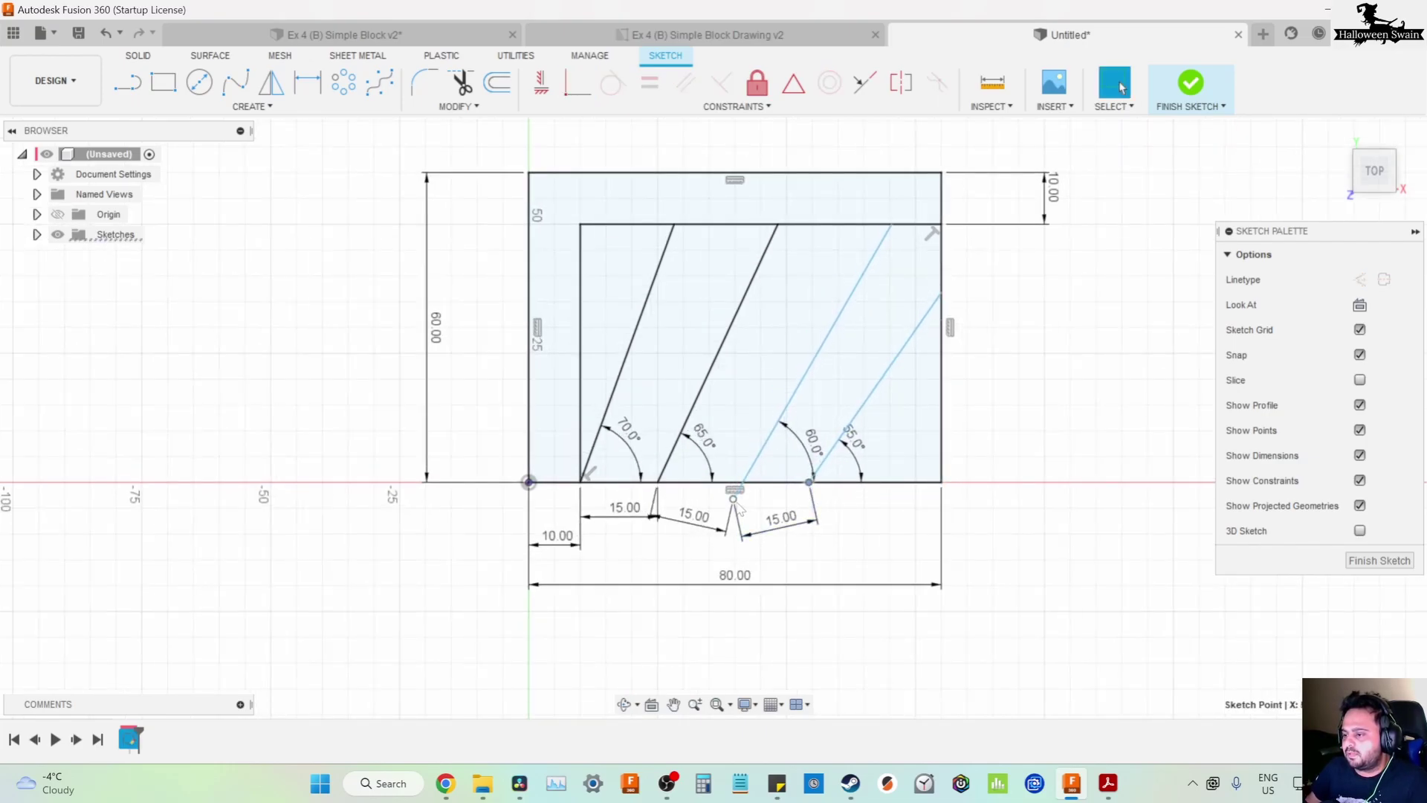
shift+click(737, 482)
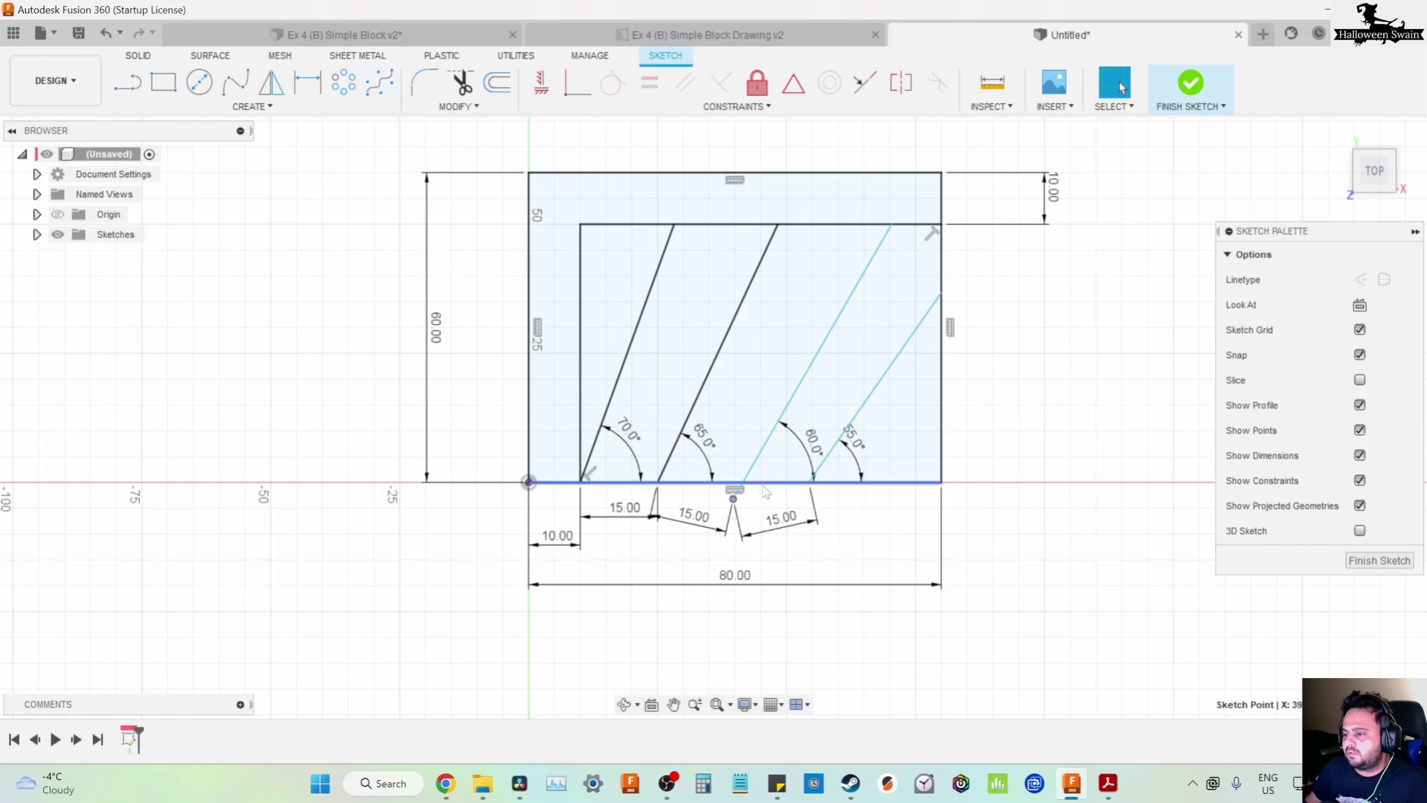
click(564, 98)
scroll(972, 286, down, 2)
middle_drag(1024, 295, 919, 355)
scroll(940, 284, down, 2)
scroll(930, 332, up, 2)
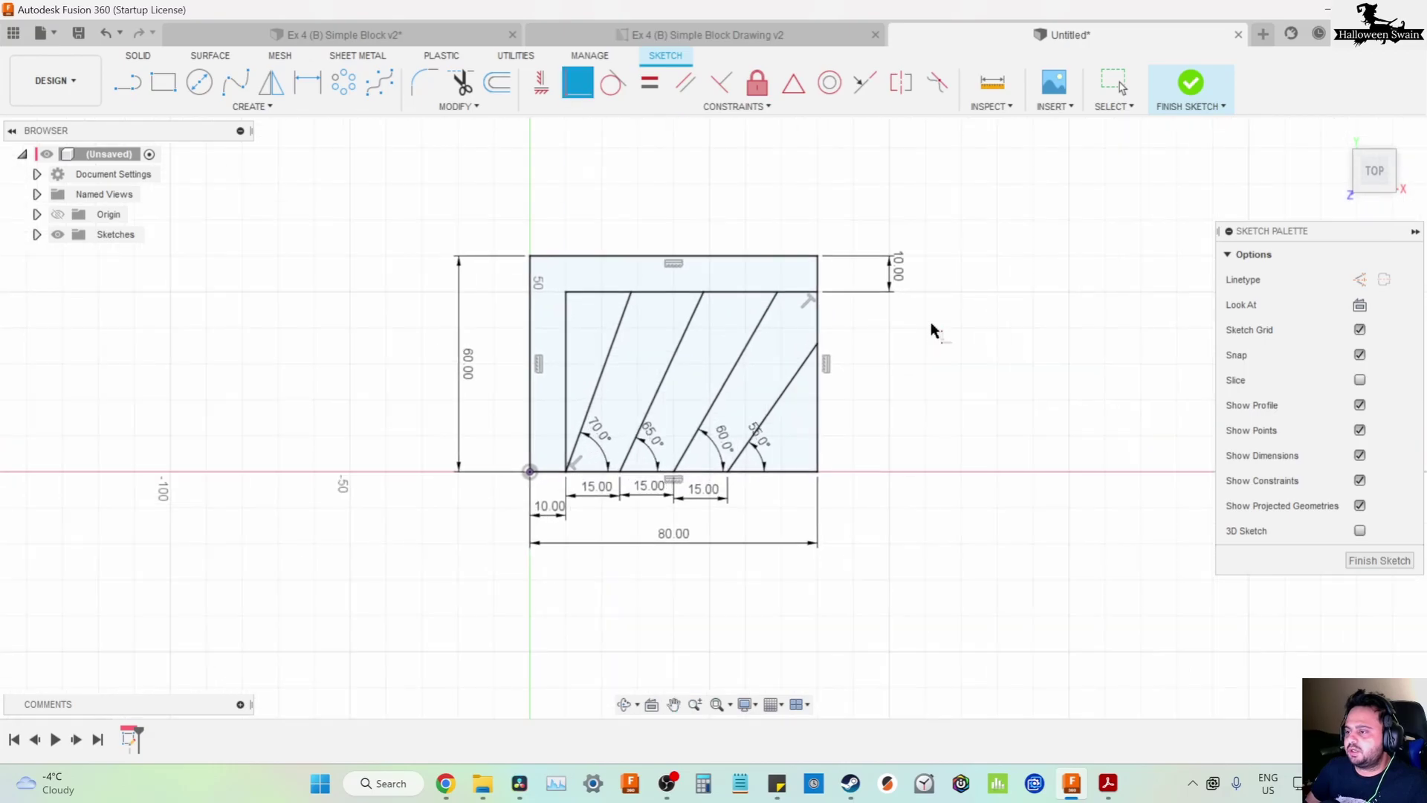
Finish the plan-view sketch and return the model to its isometric home view
click(1190, 84)
click(1338, 135)
scroll(946, 262, down, 5)
middle_drag(980, 237, 867, 324)
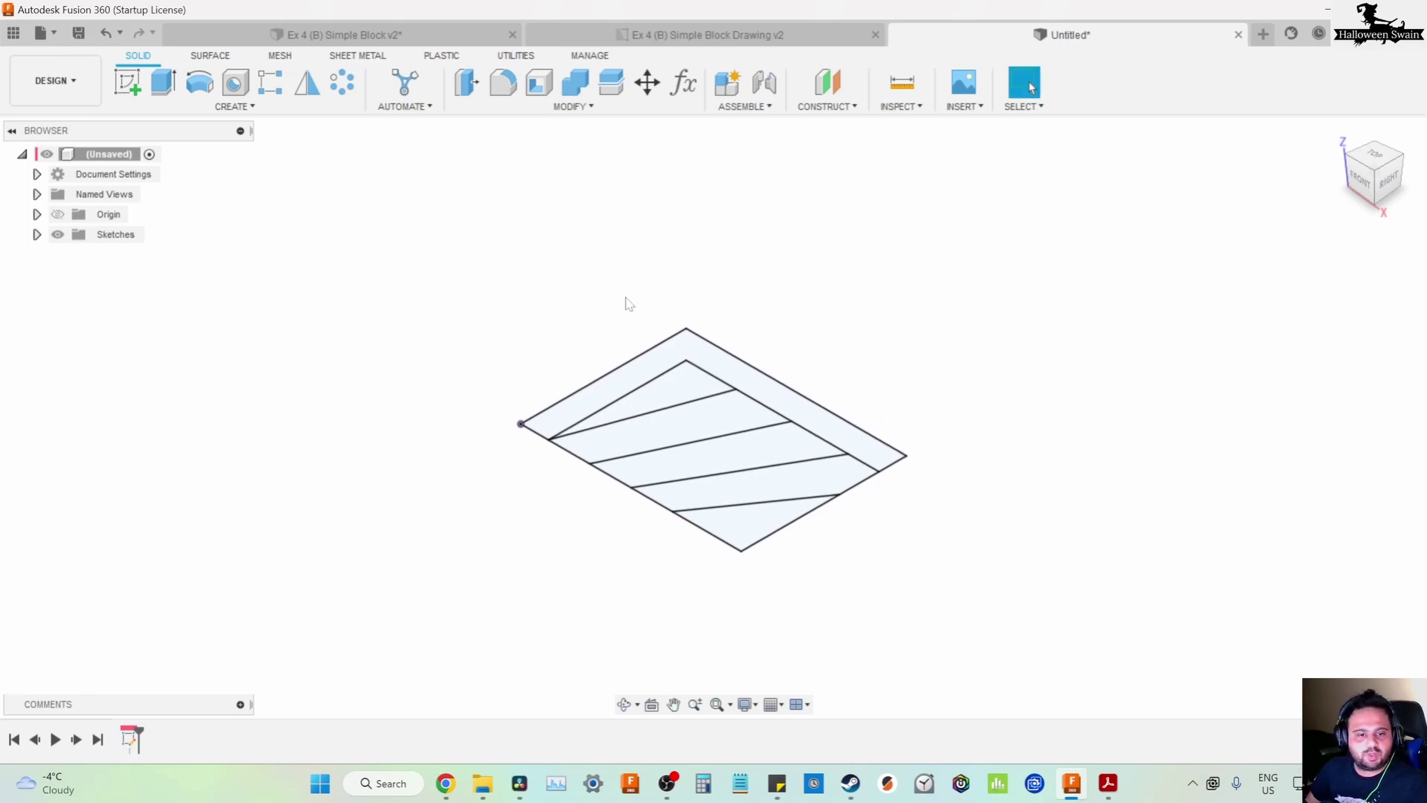
Extrude all six sketch profiles by -10 mm as a new body to form the base plate
click(163, 82)
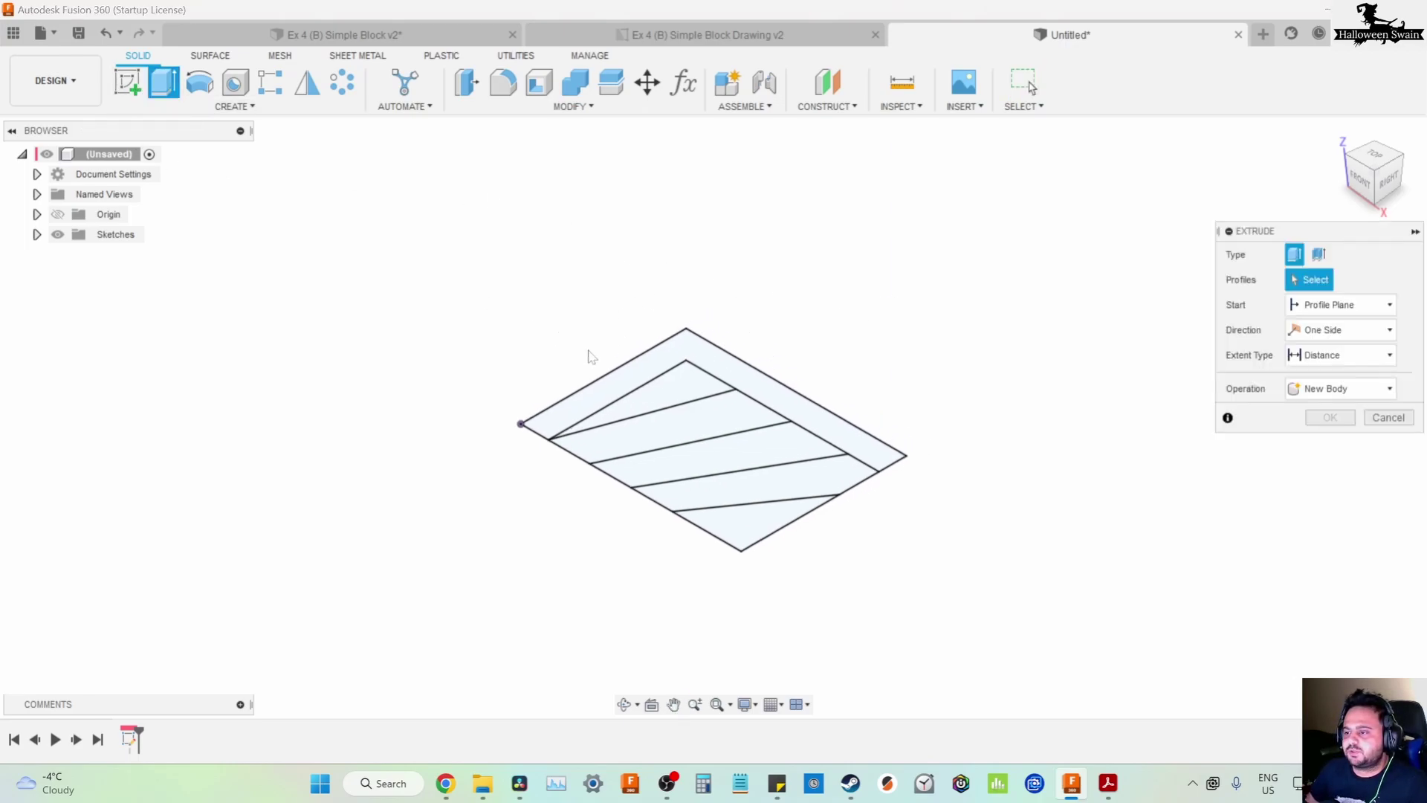
click(623, 378)
click(648, 399)
click(677, 422)
click(702, 456)
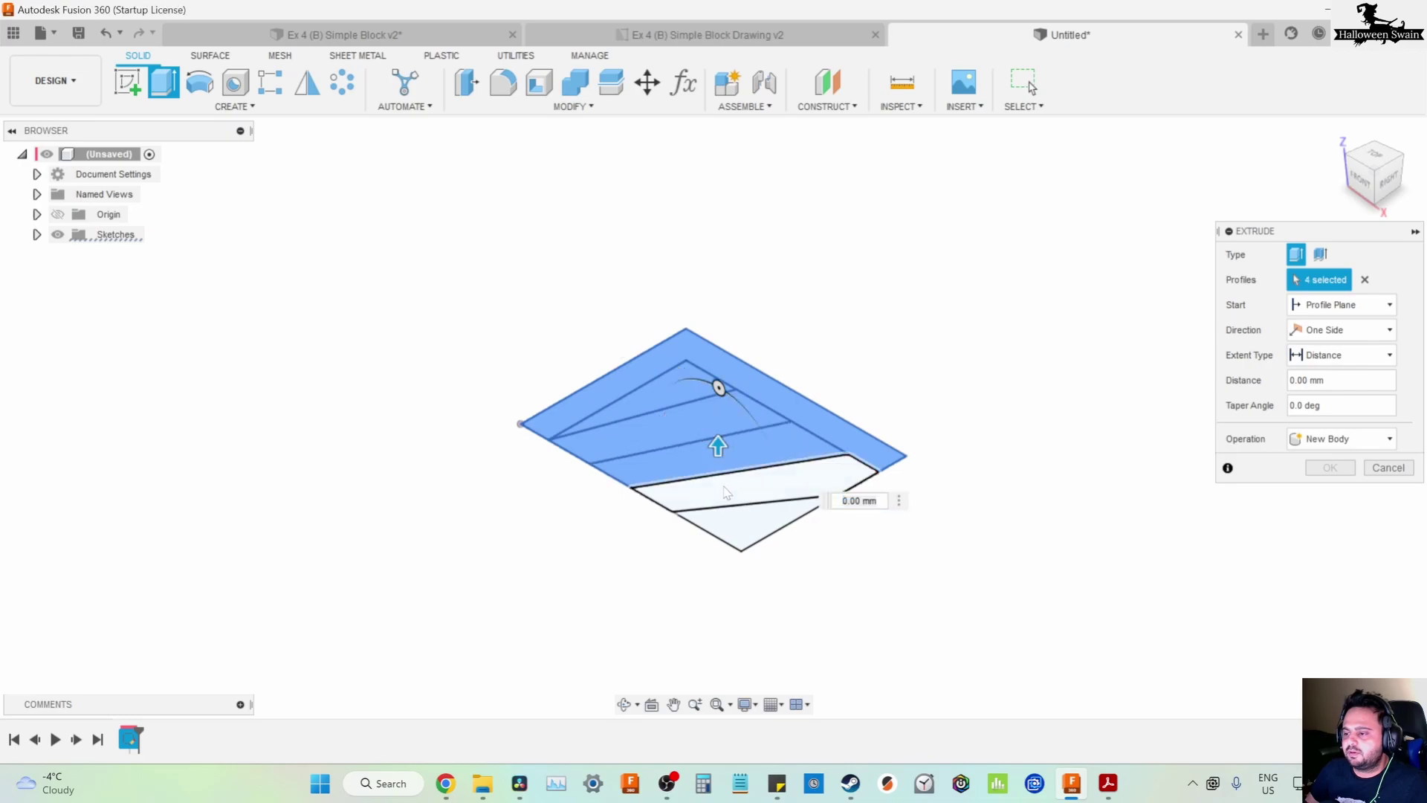
click(736, 530)
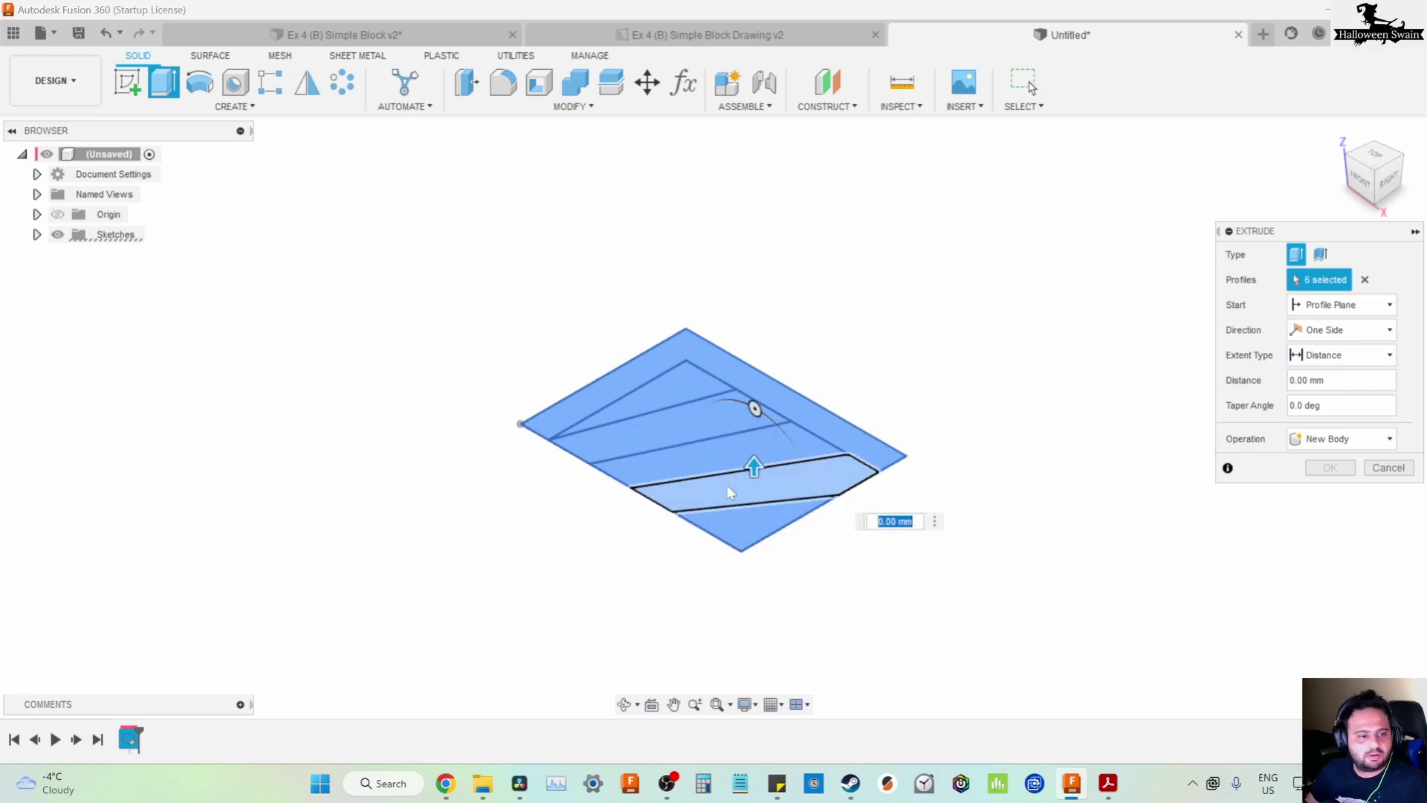
click(727, 487)
drag(753, 467, 755, 520)
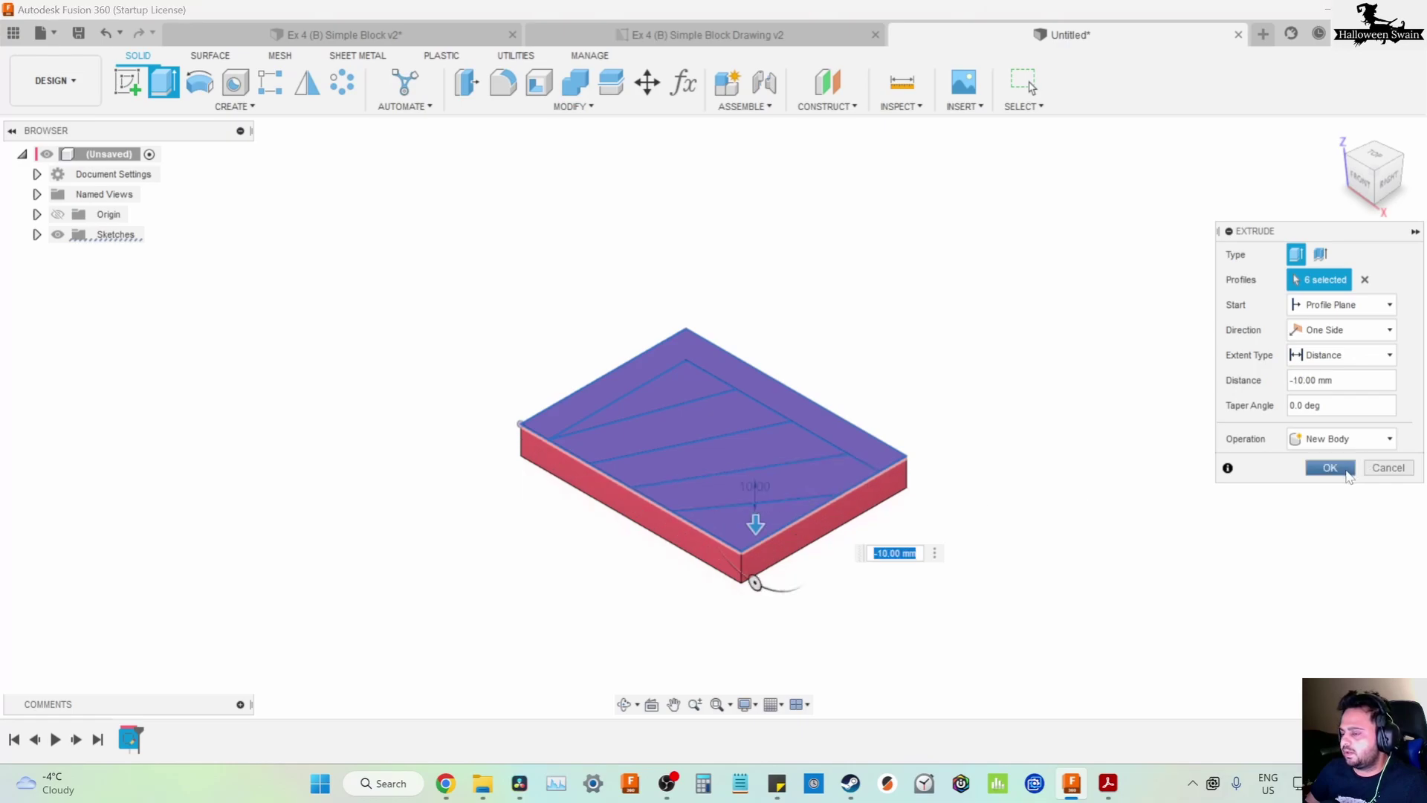
click(1330, 469)
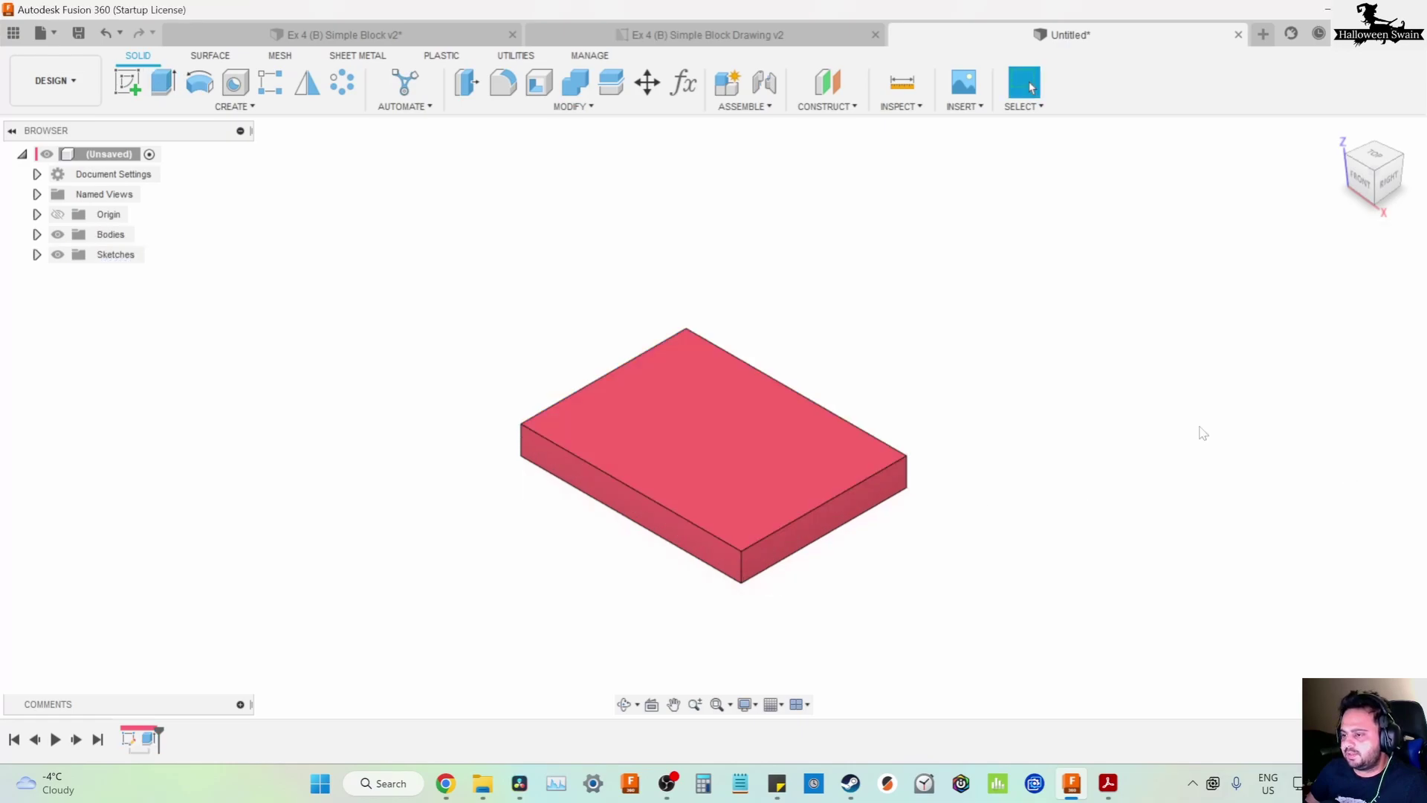
Show Sketch1 again and extrude its L-shaped border profile upward 60 mm, joined to the base plate
click(37, 255)
click(72, 274)
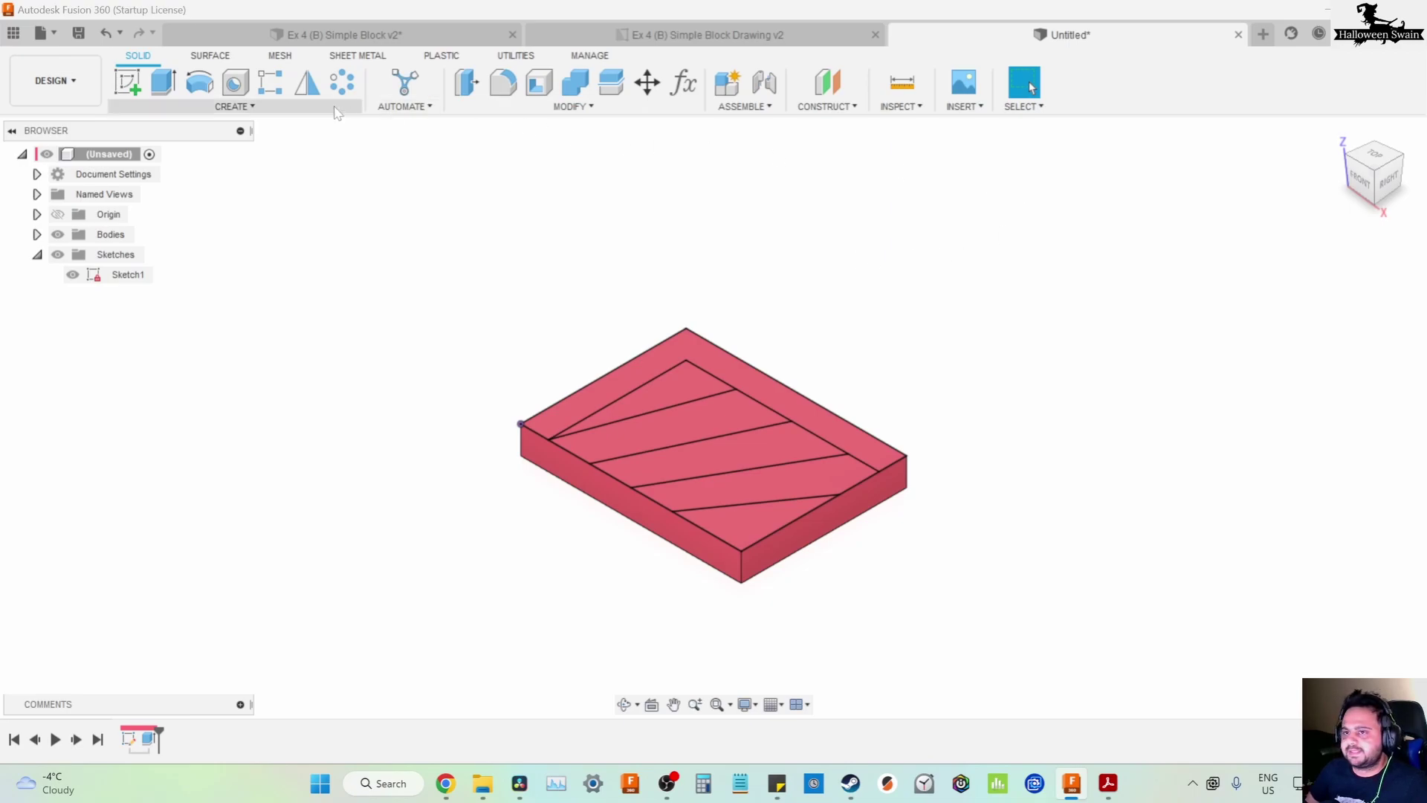
click(164, 82)
click(618, 391)
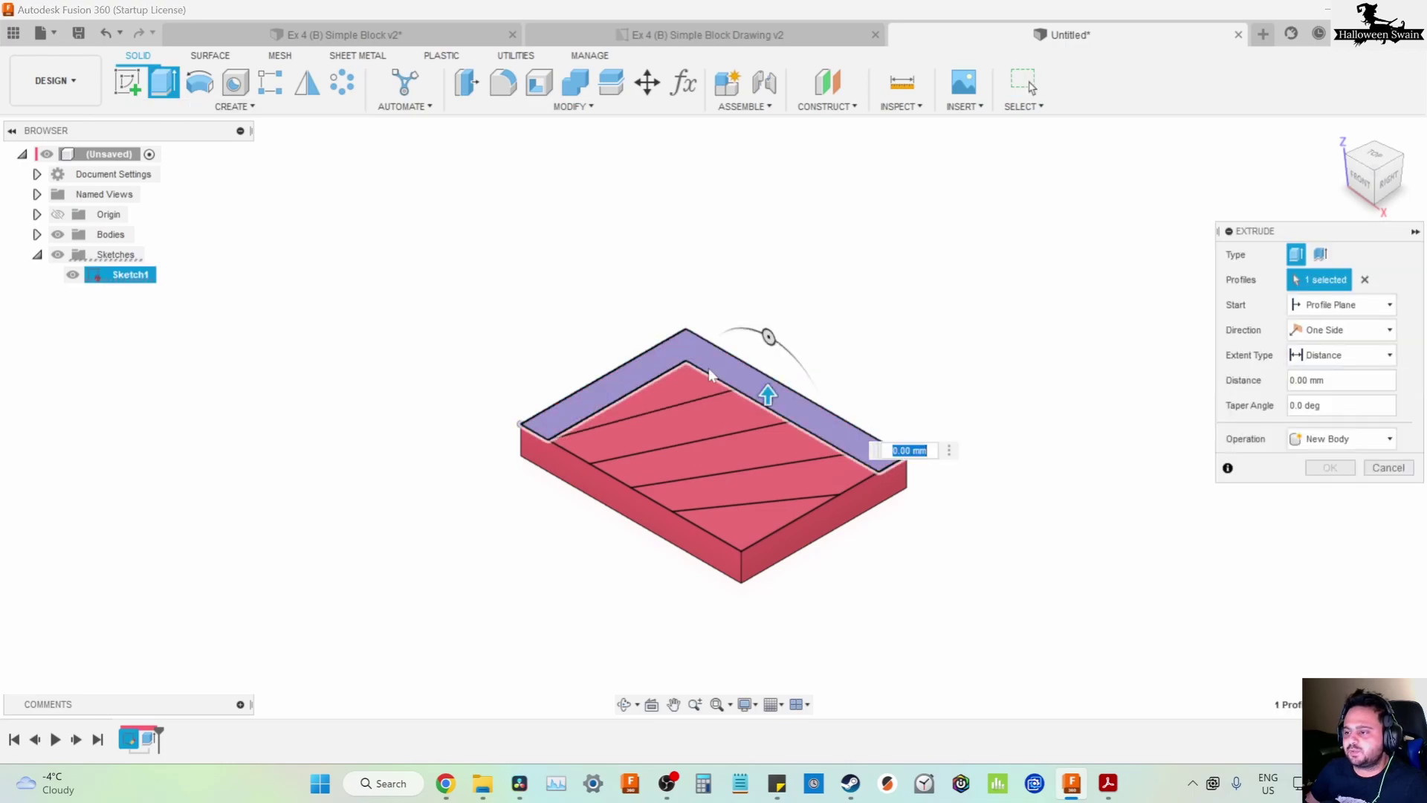
text(60)
key(Return)
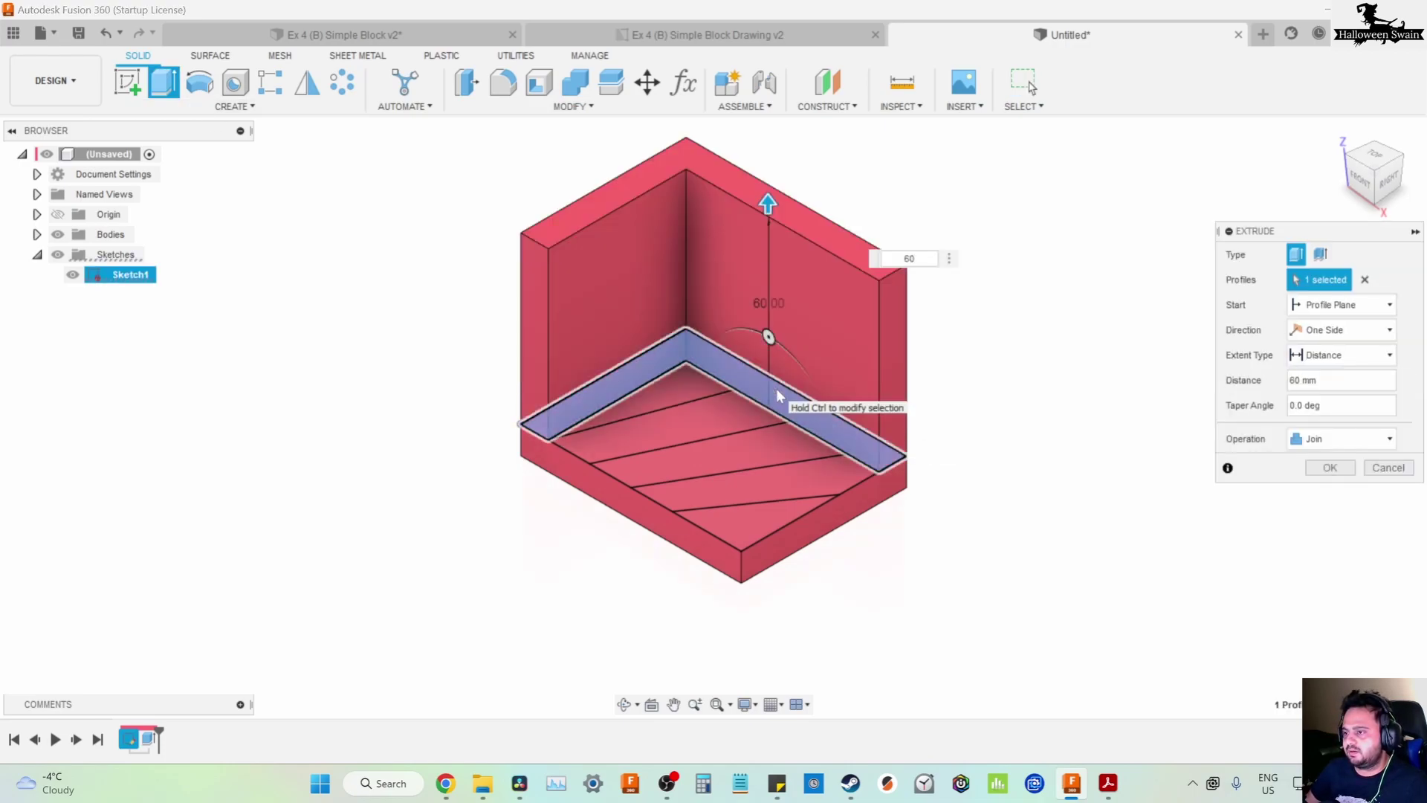
key(Return)
Extrude the triangular profile in the inner corner of the walls upward 50 mm as the highest step
key(e)
click(672, 399)
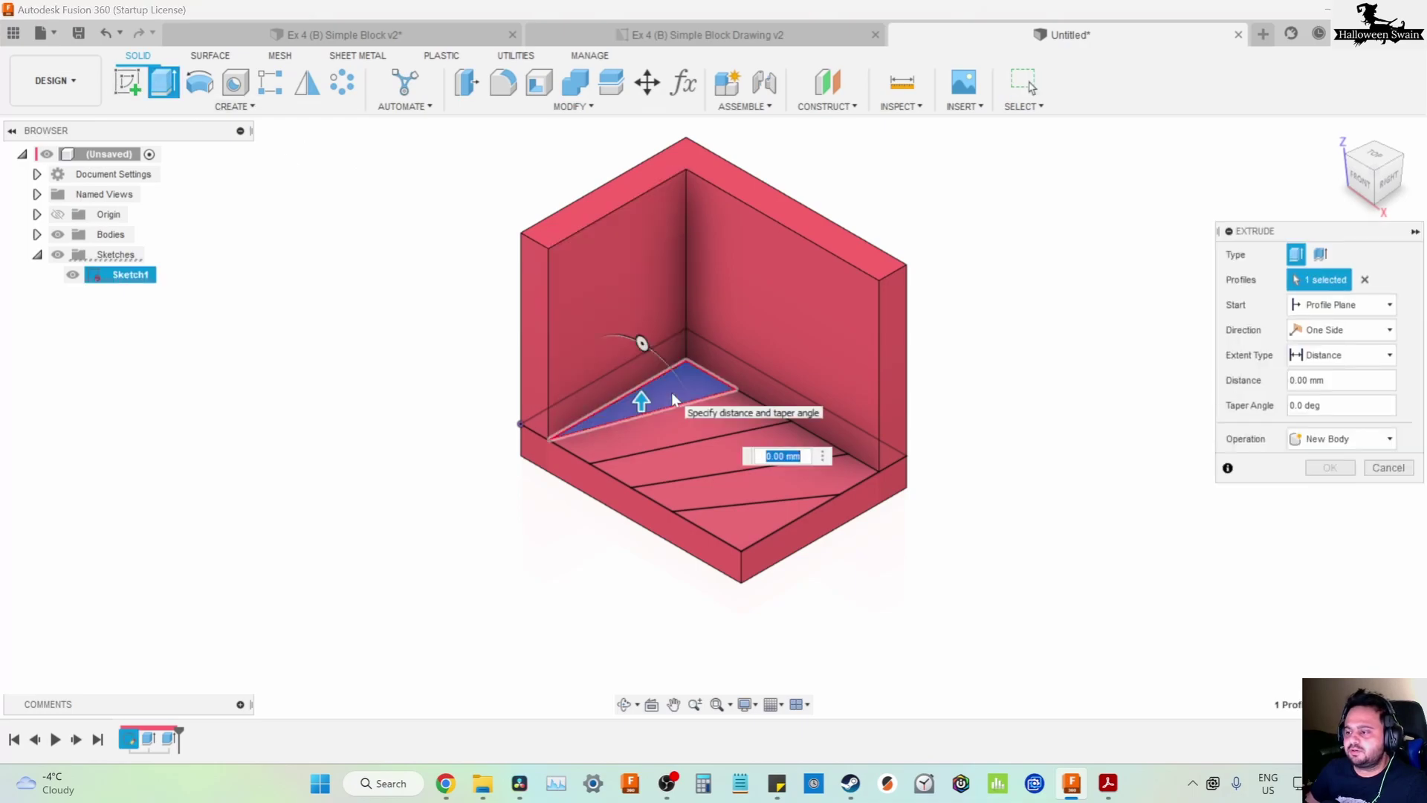
text(50)
key(Return)
key(Return)
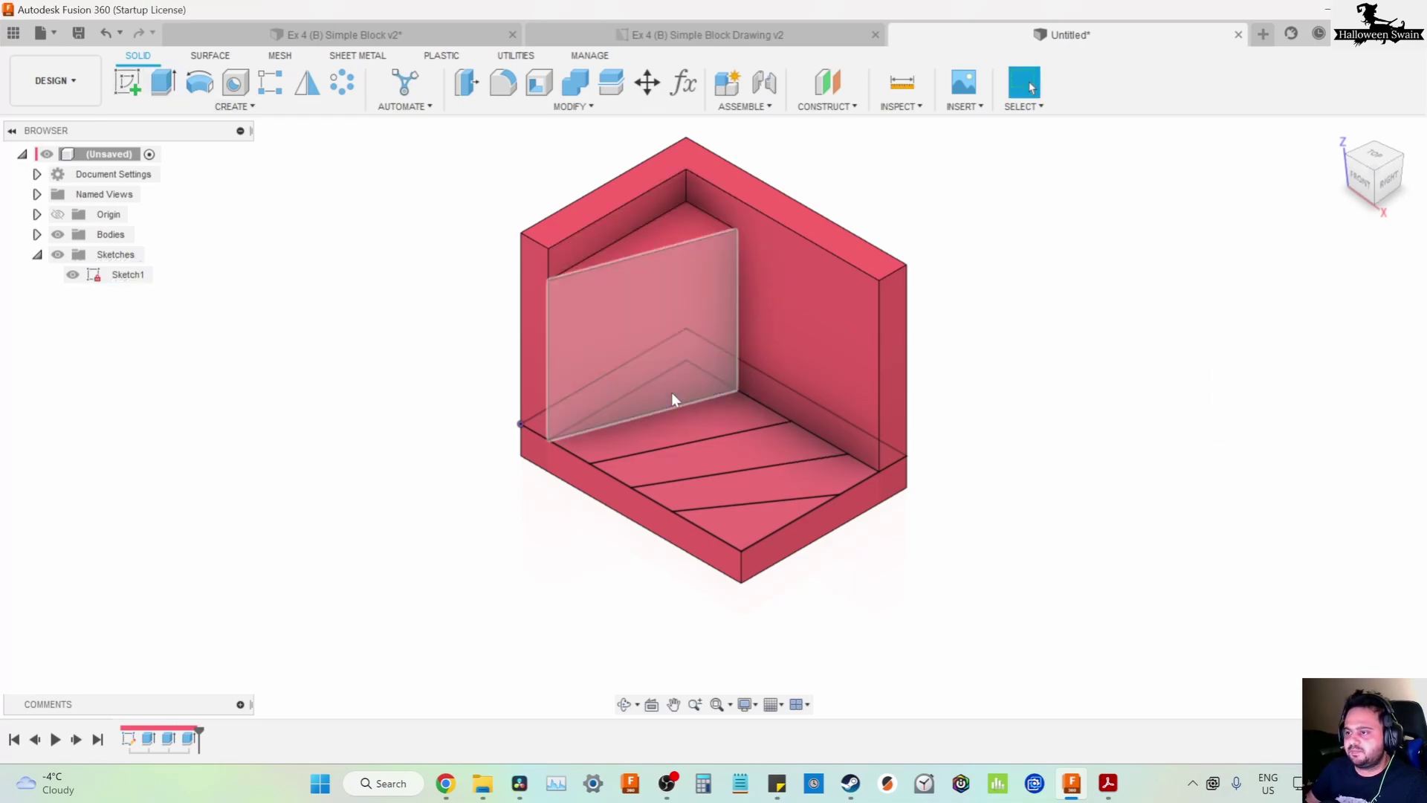
Extrude the profile between the first and second slanted lines upward 40 mm
key(e)
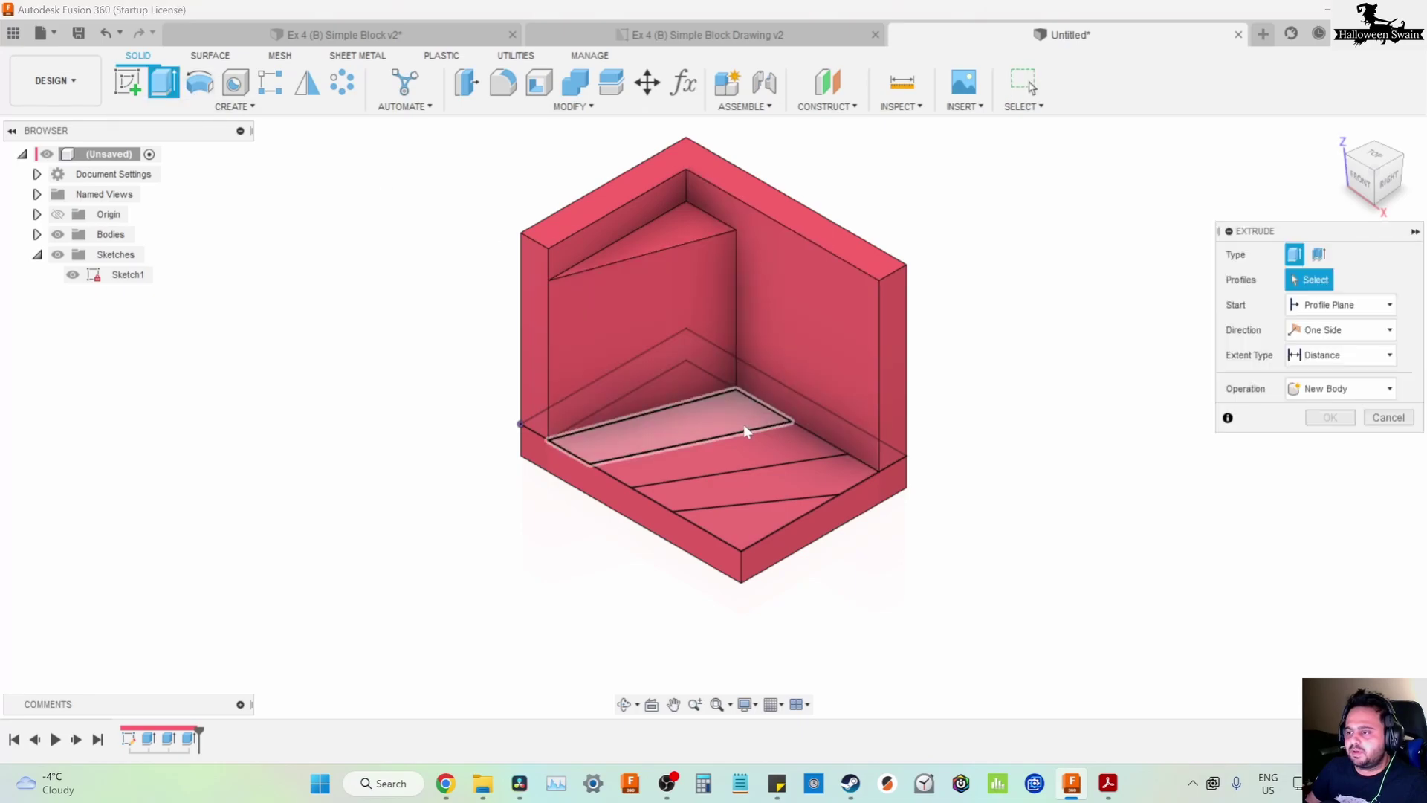
click(743, 423)
text(40)
key(Return)
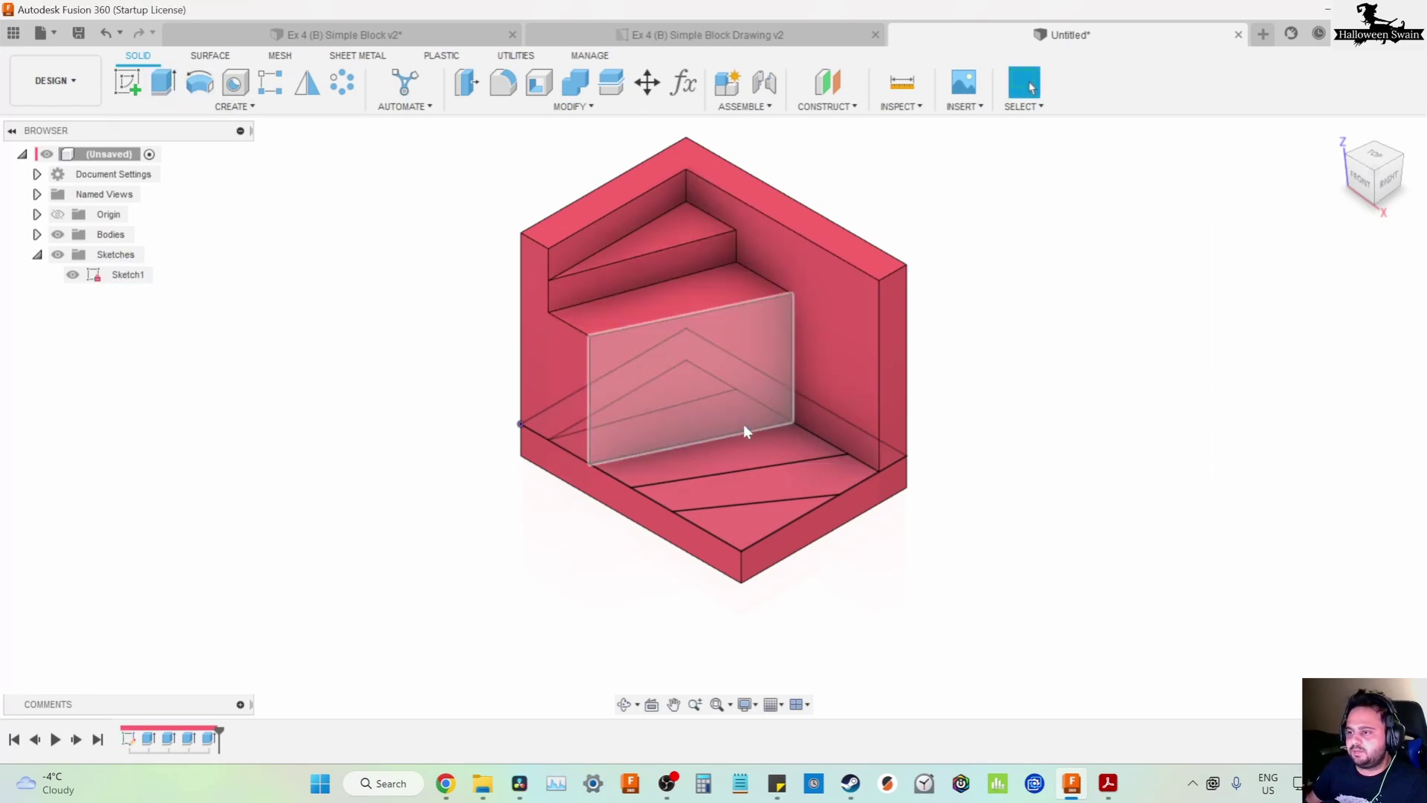
Extrude the profile between the second and third slanted lines upward 30 mm
click(173, 98)
click(730, 445)
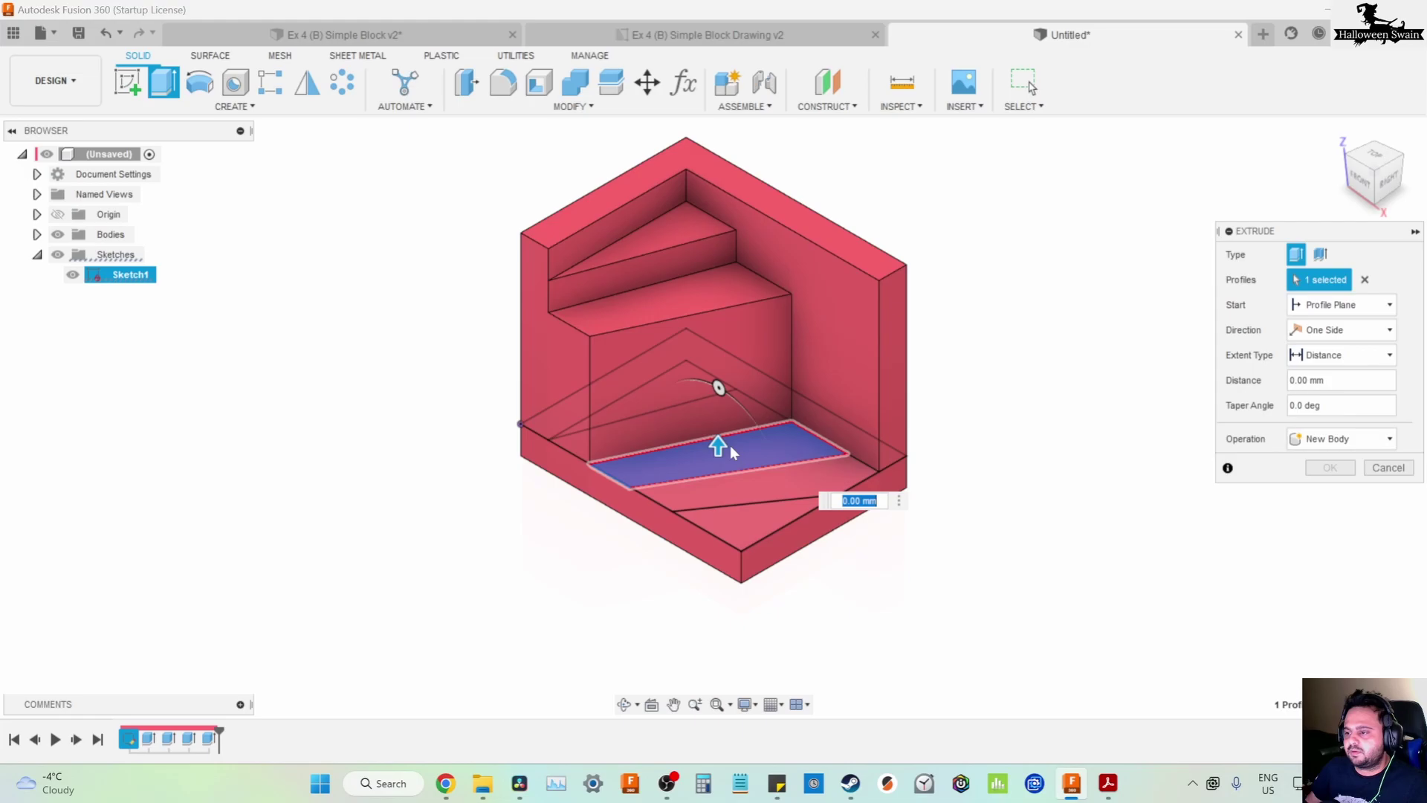
text(3)
key(Return)
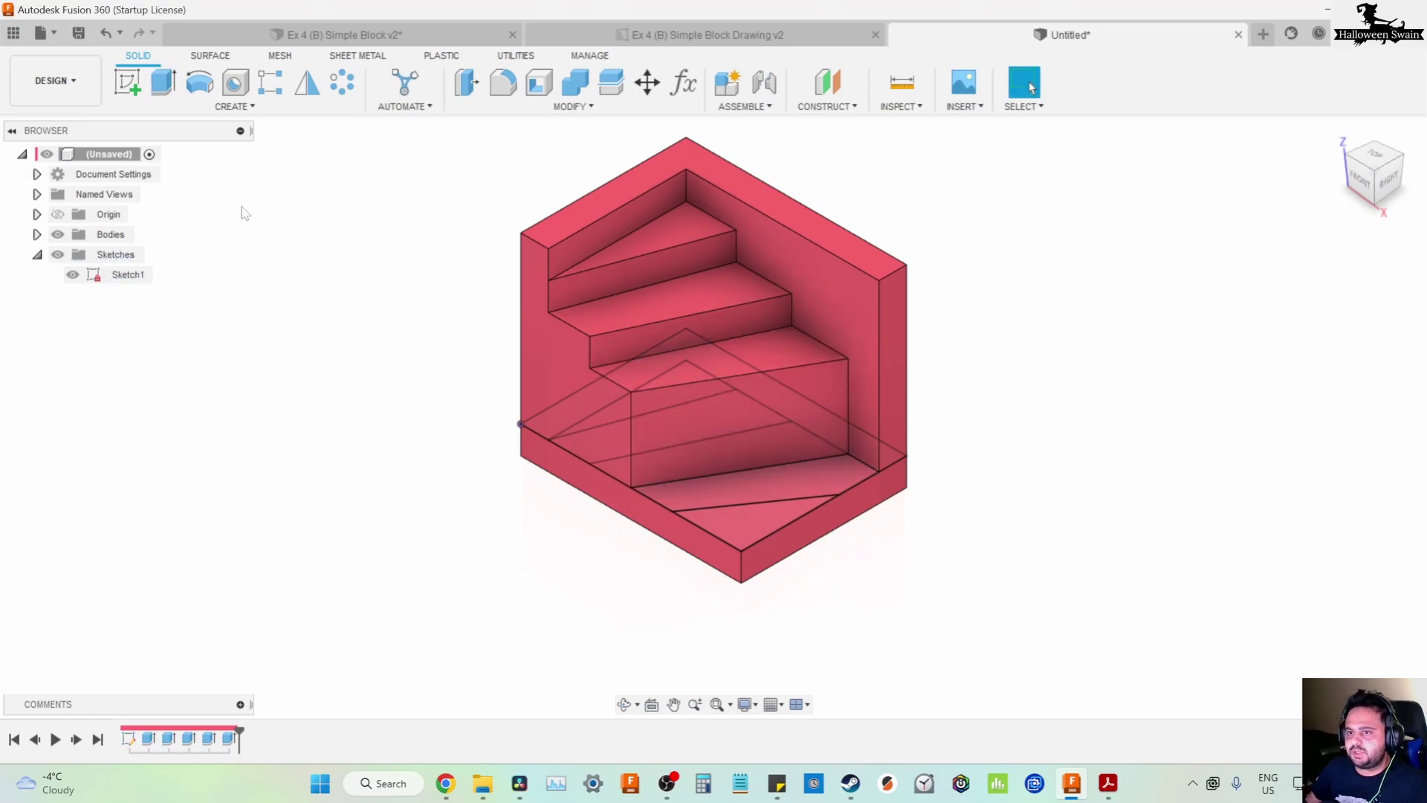
Extrude the profile between the third and fourth slanted lines upward 20 mm
click(163, 82)
click(727, 488)
text(20)
key(Return)
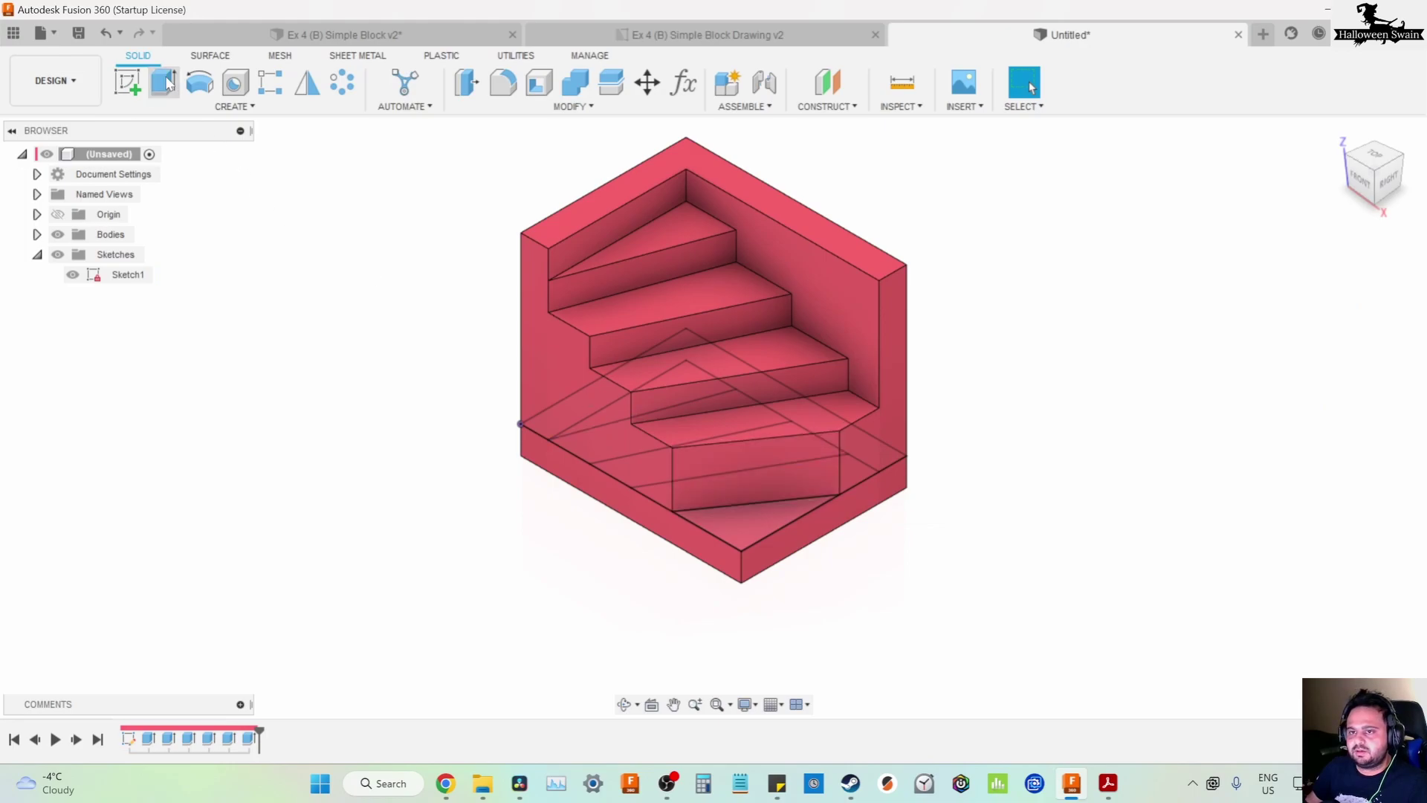
Extrude the triangular profile at the front corner upward 10 mm as the lowest step
click(169, 83)
click(747, 521)
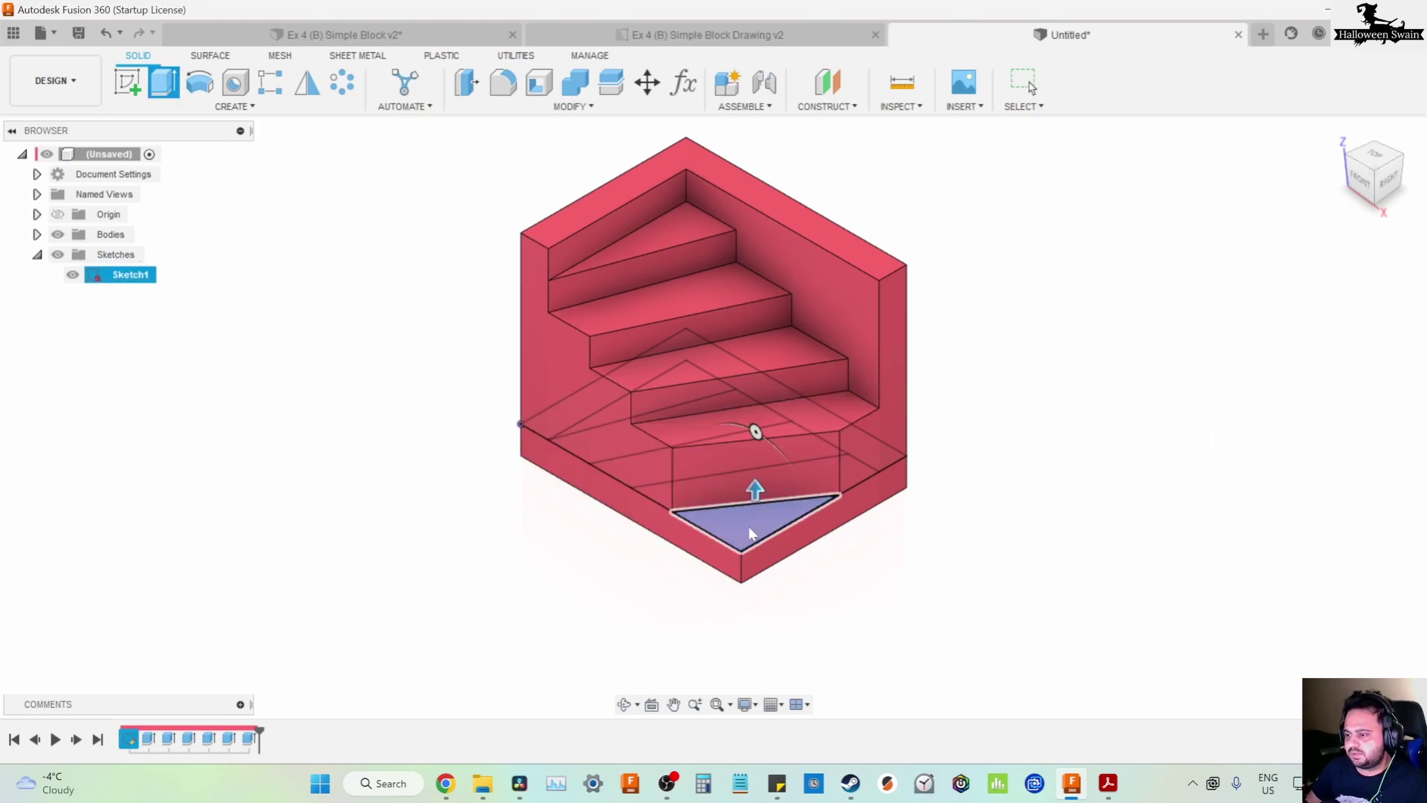
text(20)
key(Return)
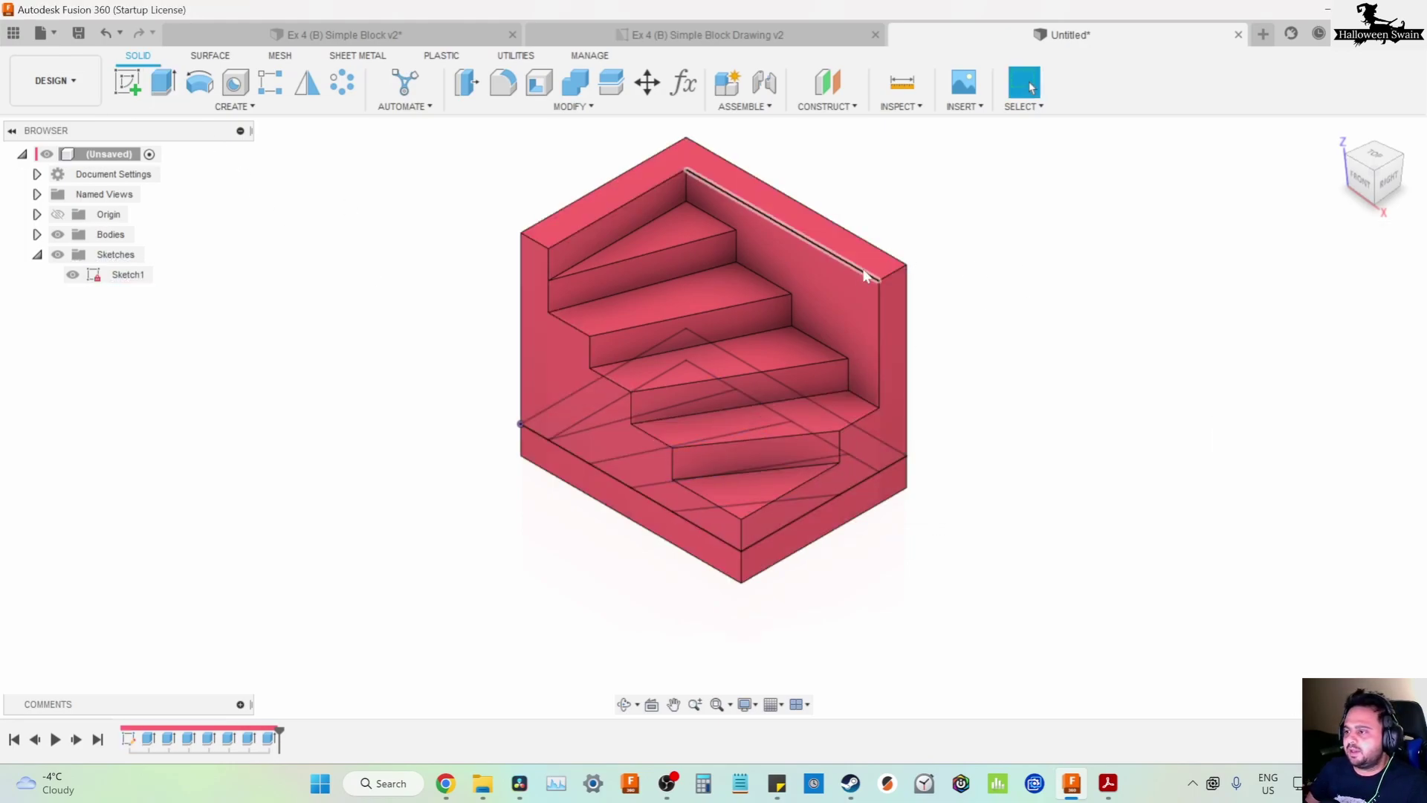
Place a simple hole on the inner face of the long wall and set its diameter to 10 mm
scroll(796, 178, down, 2)
scroll(859, 193, up, 2)
scroll(810, 238, up, 3)
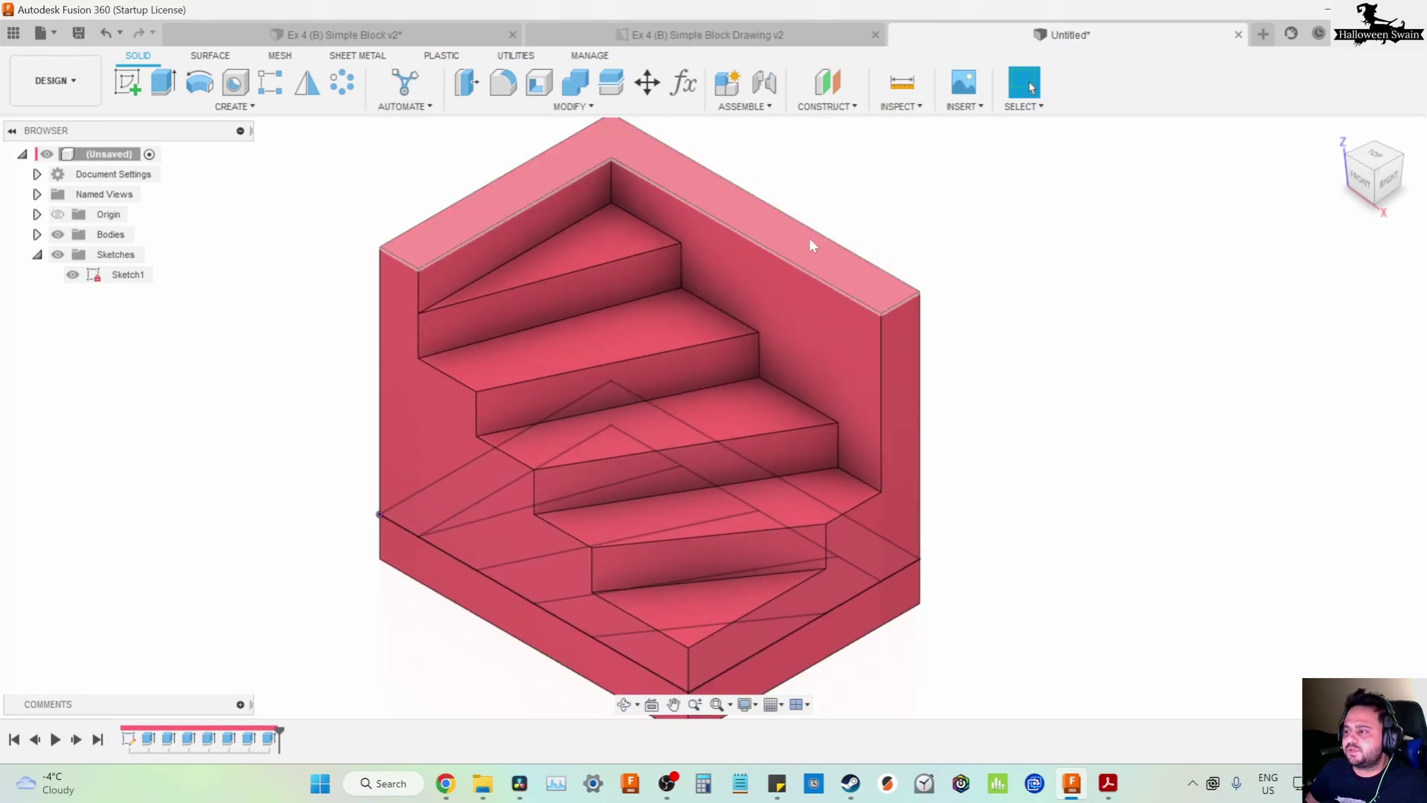
click(235, 86)
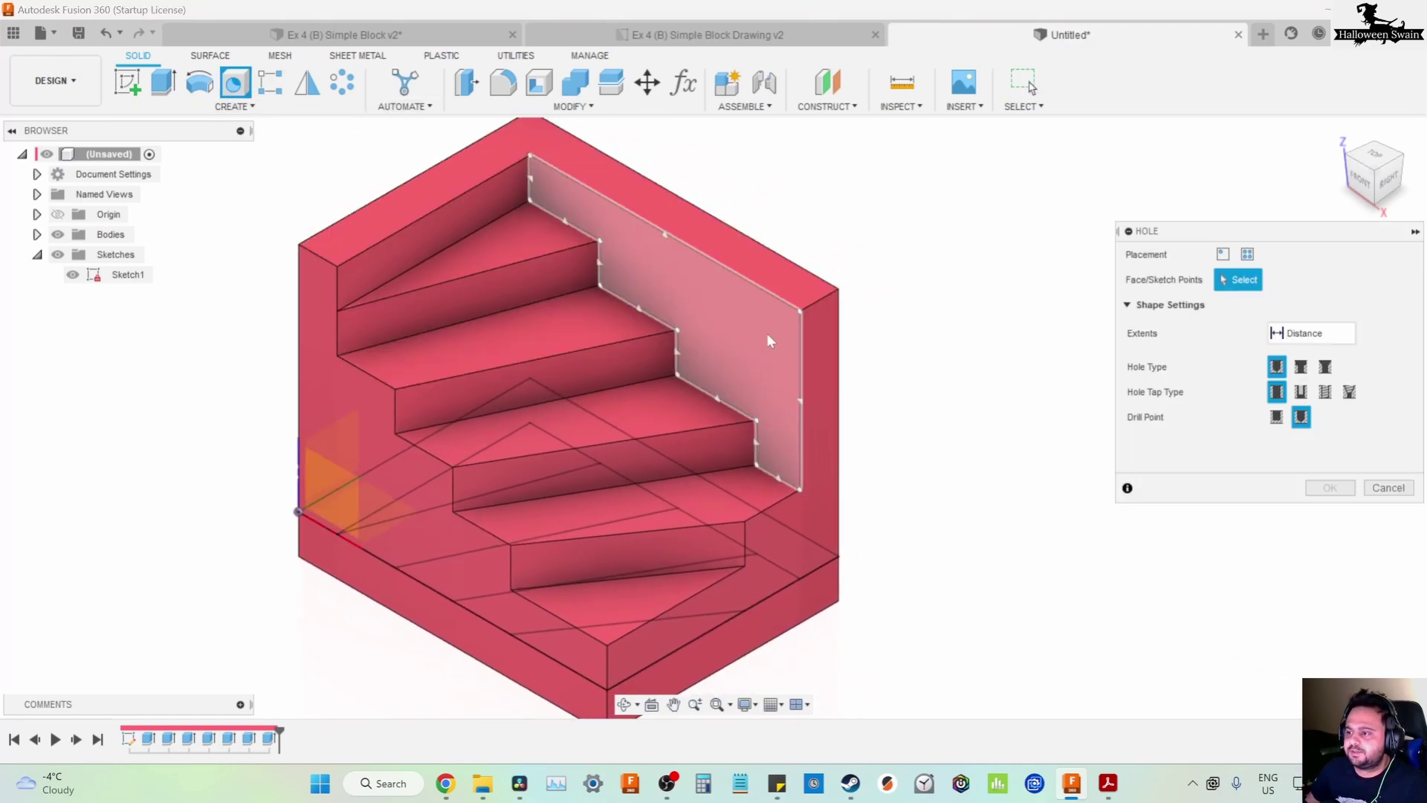
click(758, 324)
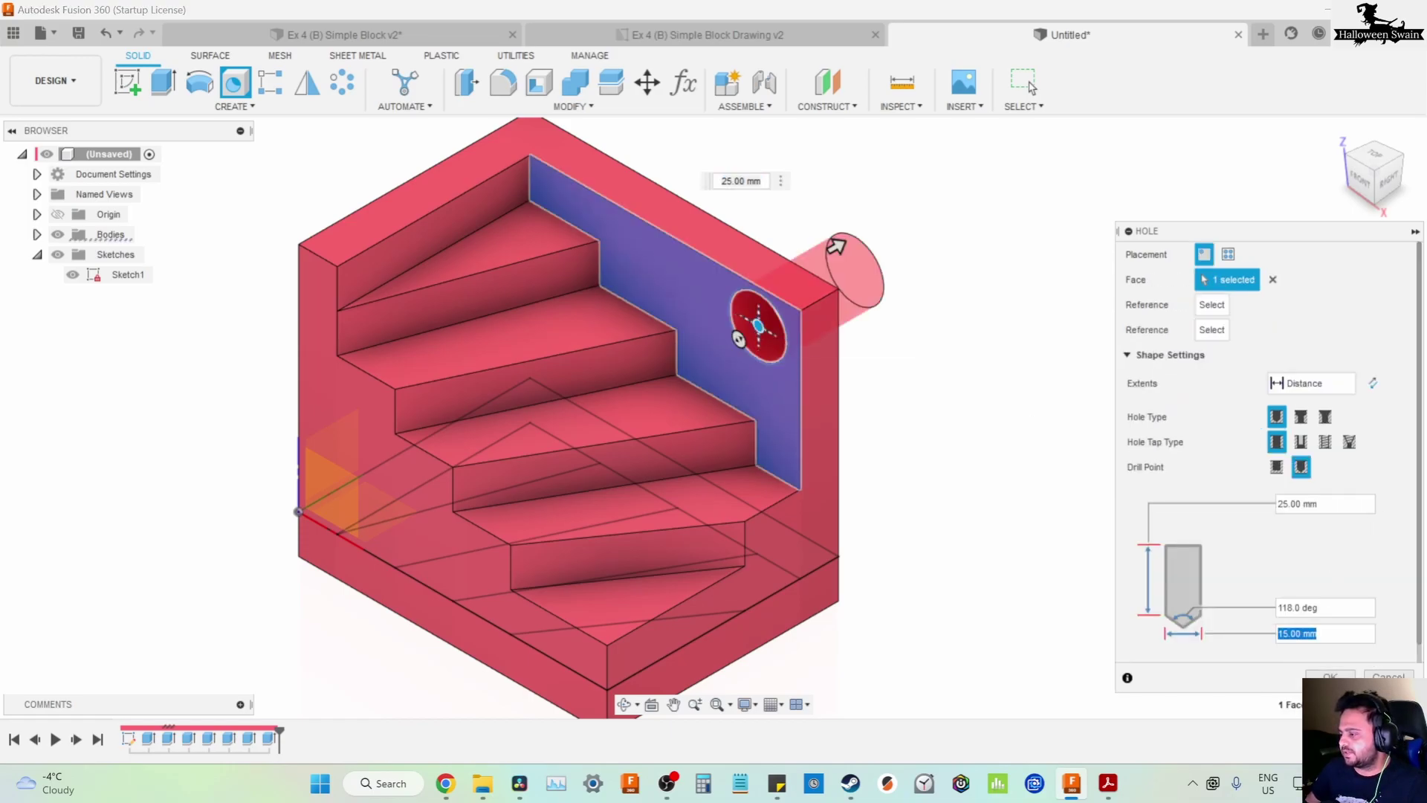
text(10)
key(Return)
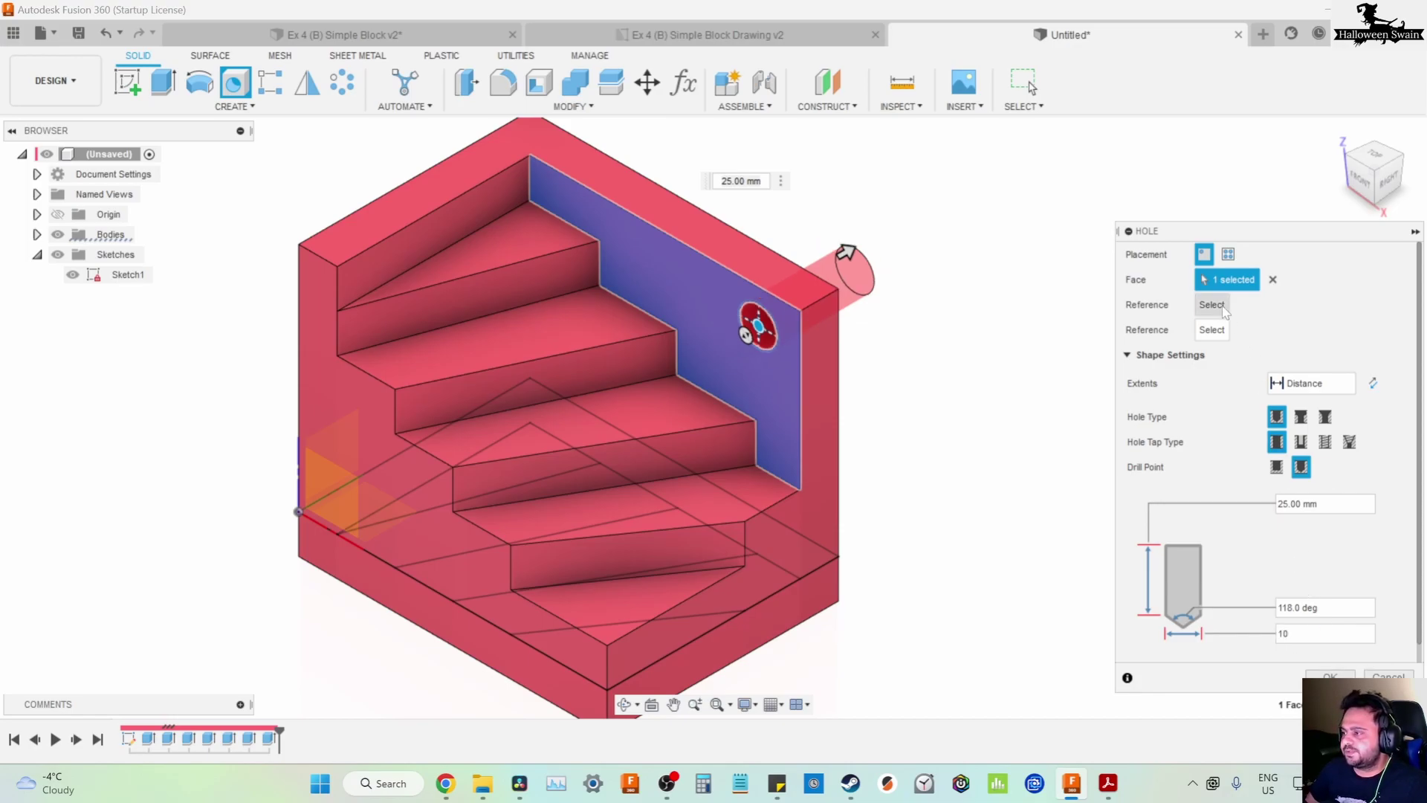
Position the hole 15 mm from the wall's outer vertical edge and 15 mm from its top edge, and create it
scroll(792, 326, up, 4)
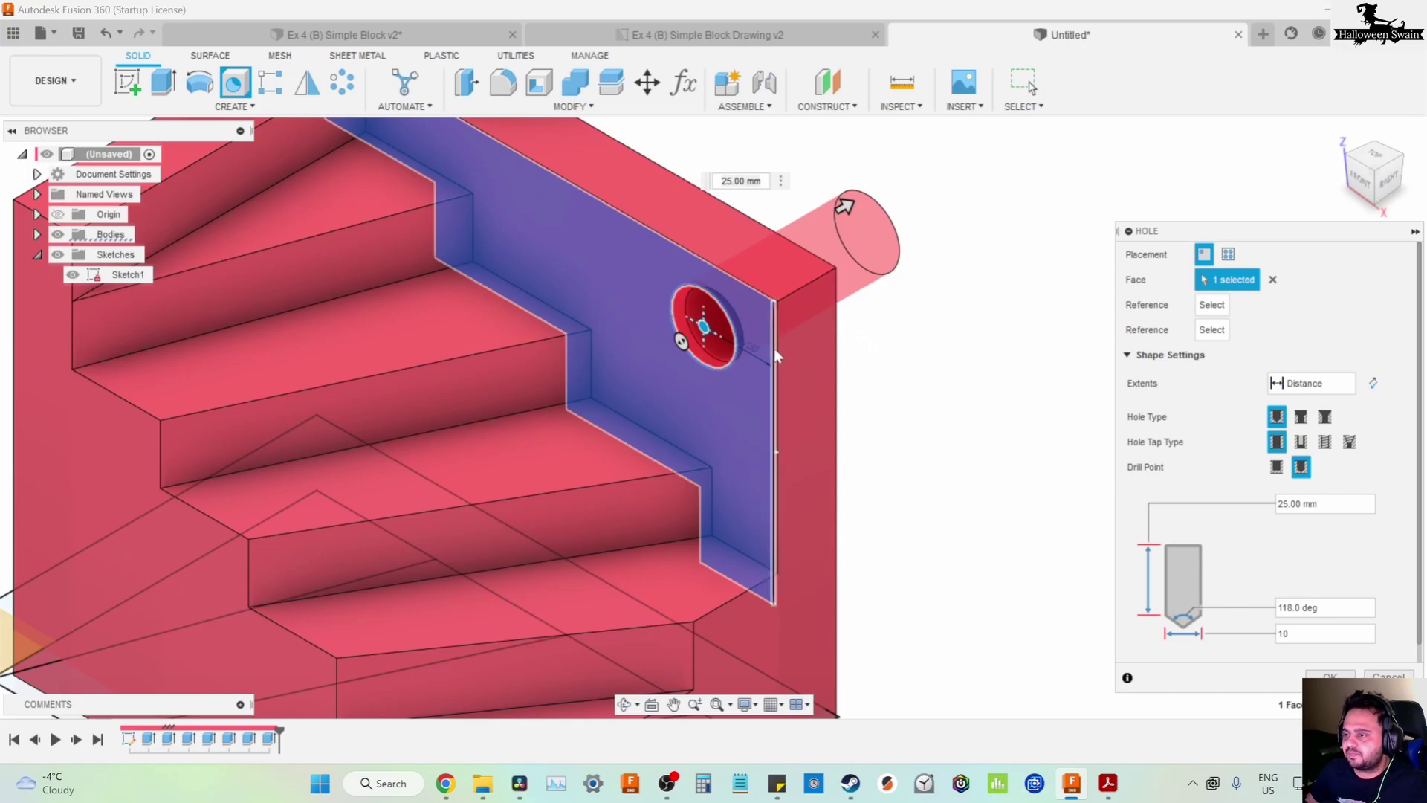
click(774, 348)
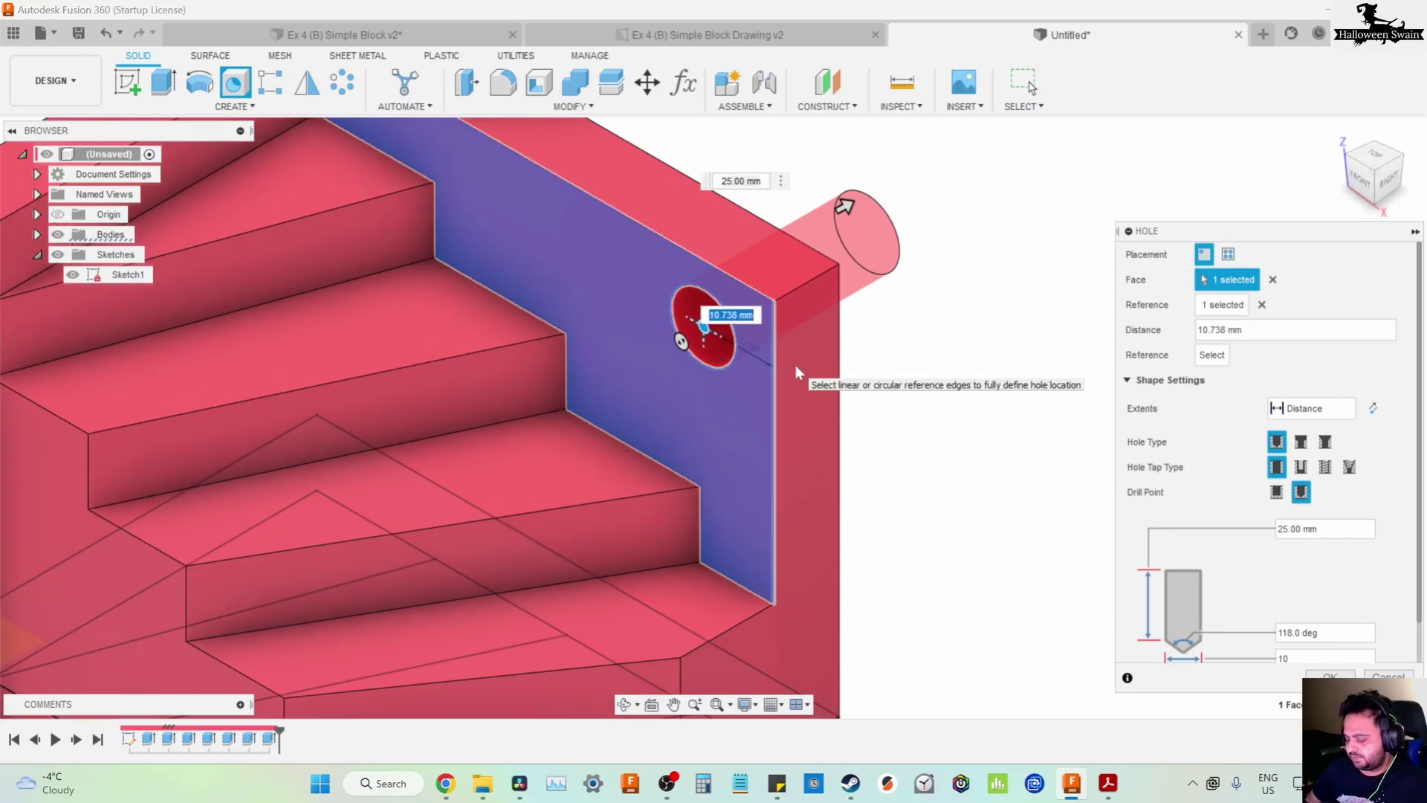
text(15)
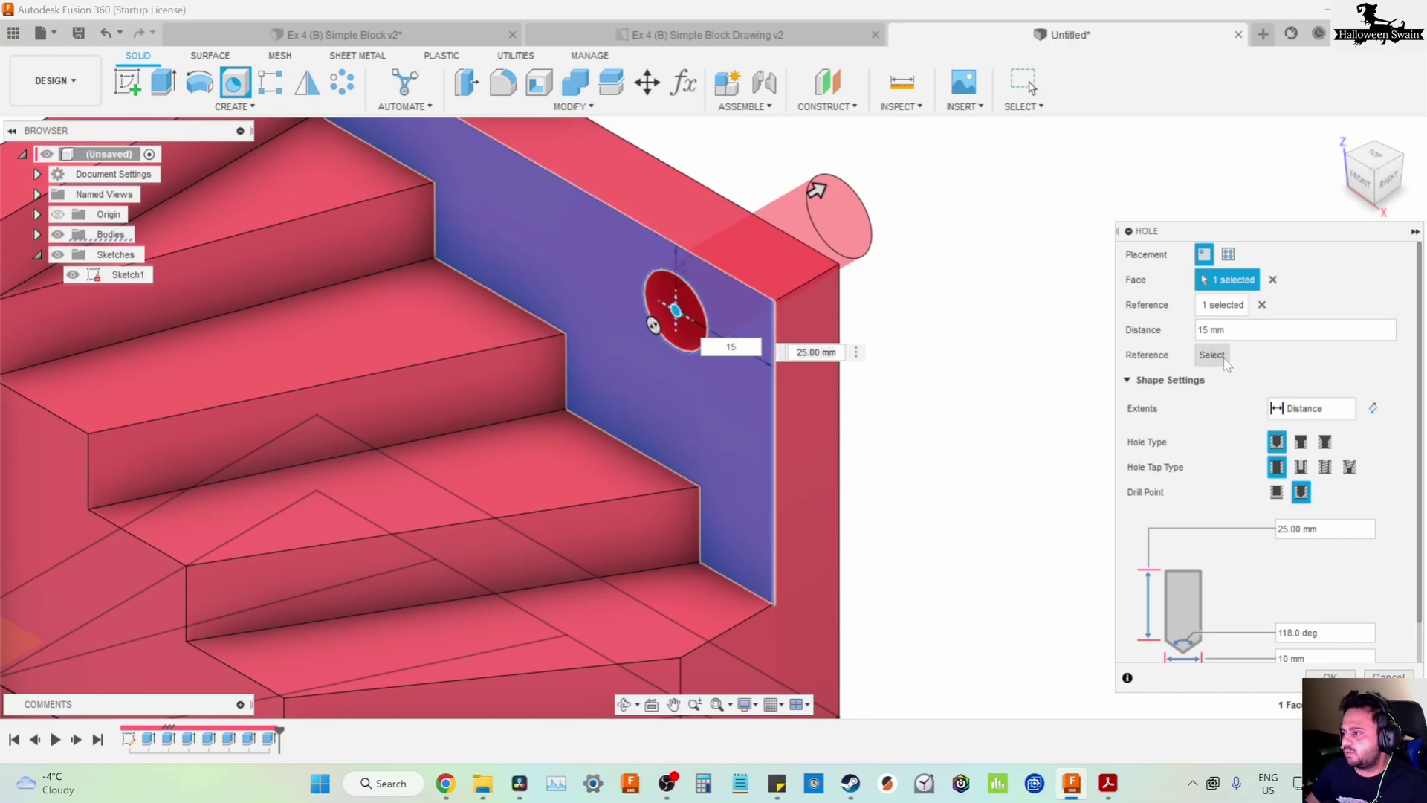
click(675, 248)
text(15)
key(Return)
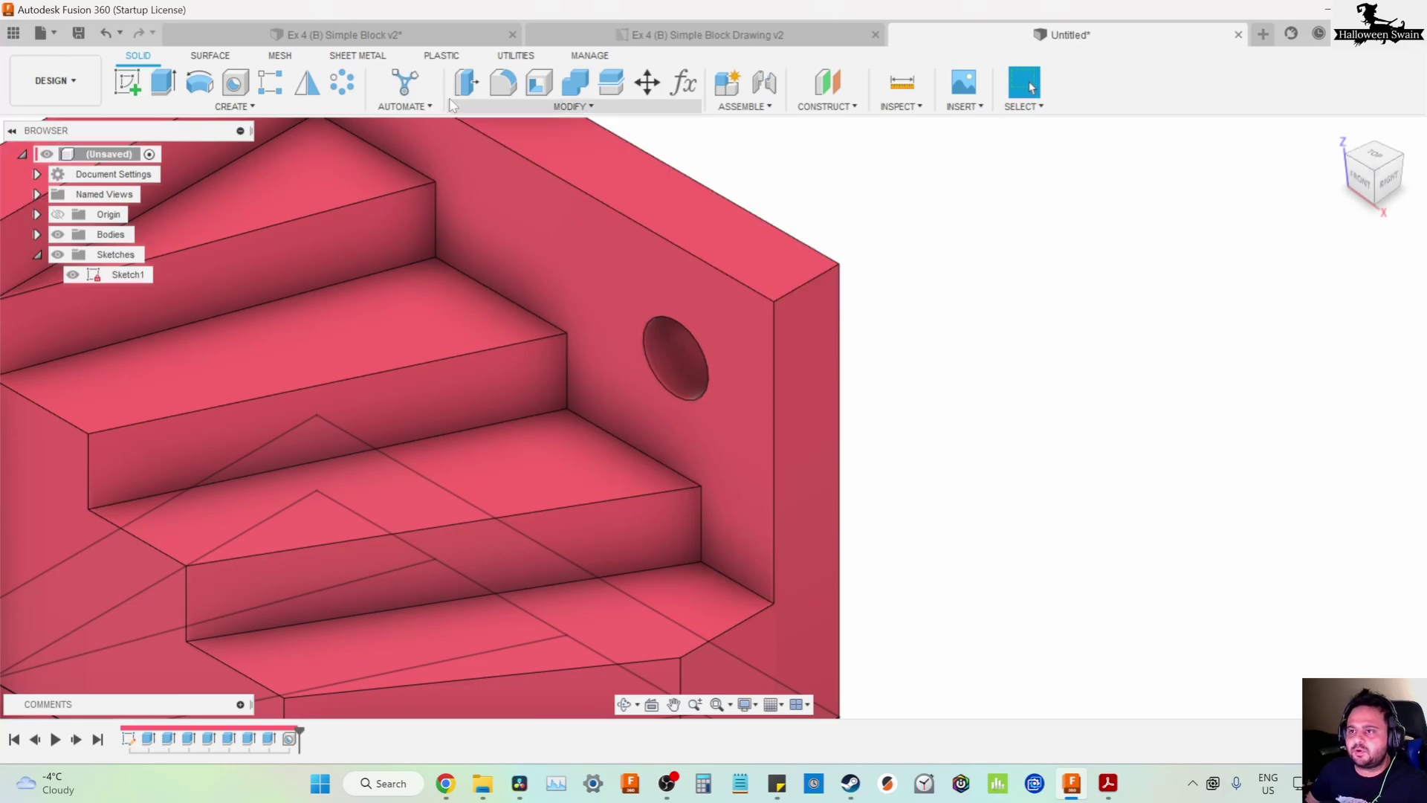
scroll(655, 284, down, 3)
scroll(664, 285, down, 3)
middle_drag(575, 265, 710, 315)
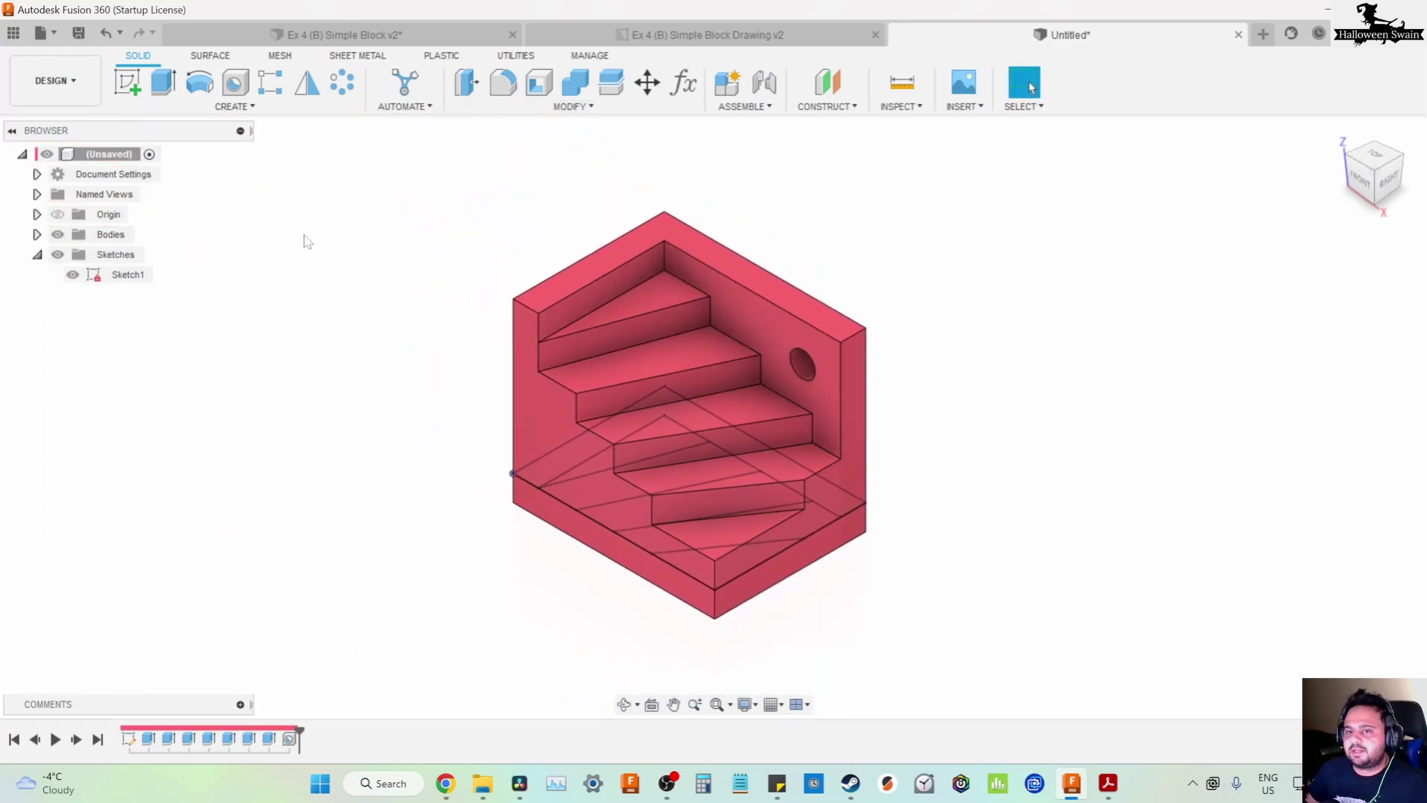
Hide the sketches and add an equal-distance chamfer to the short top edge at the free end of the wall with the hole
click(58, 255)
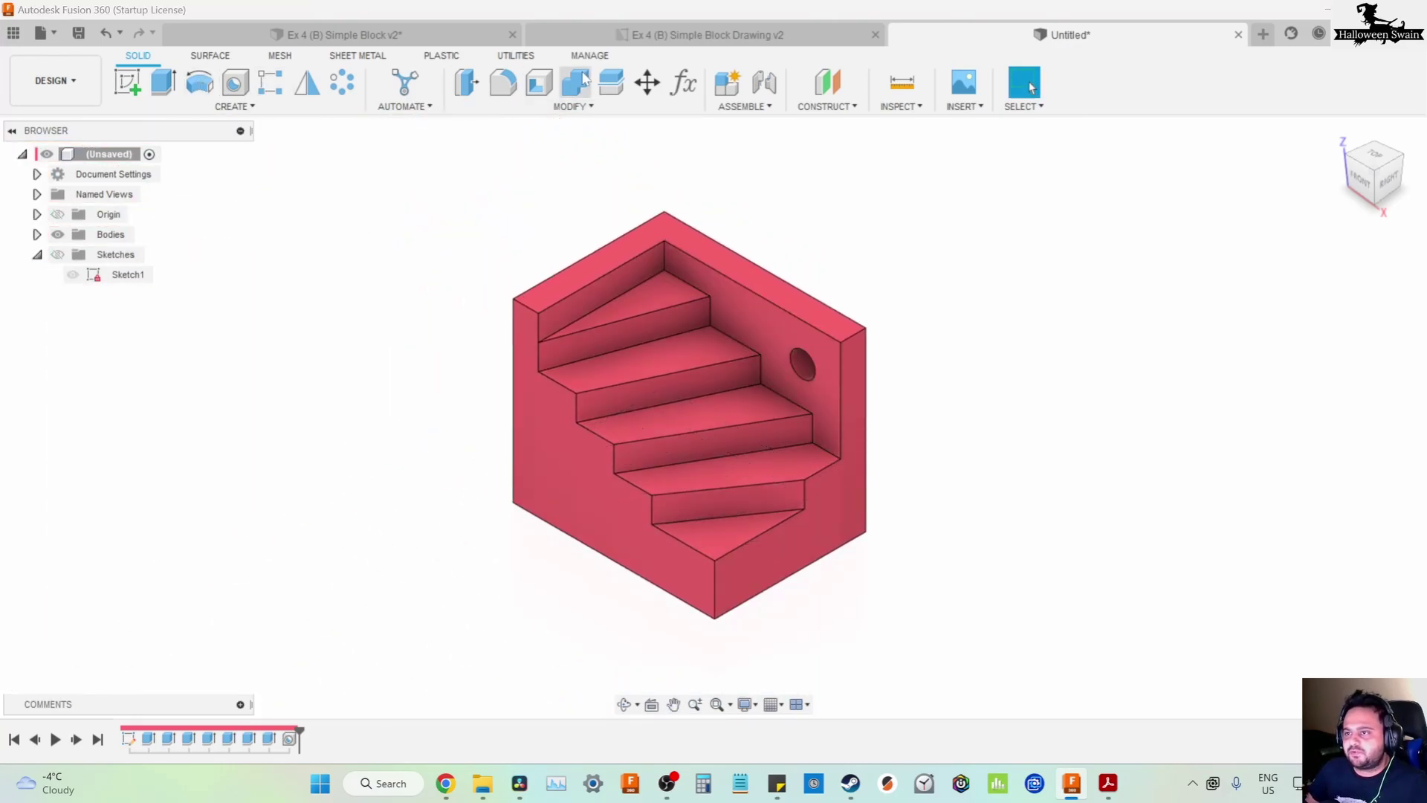
click(571, 107)
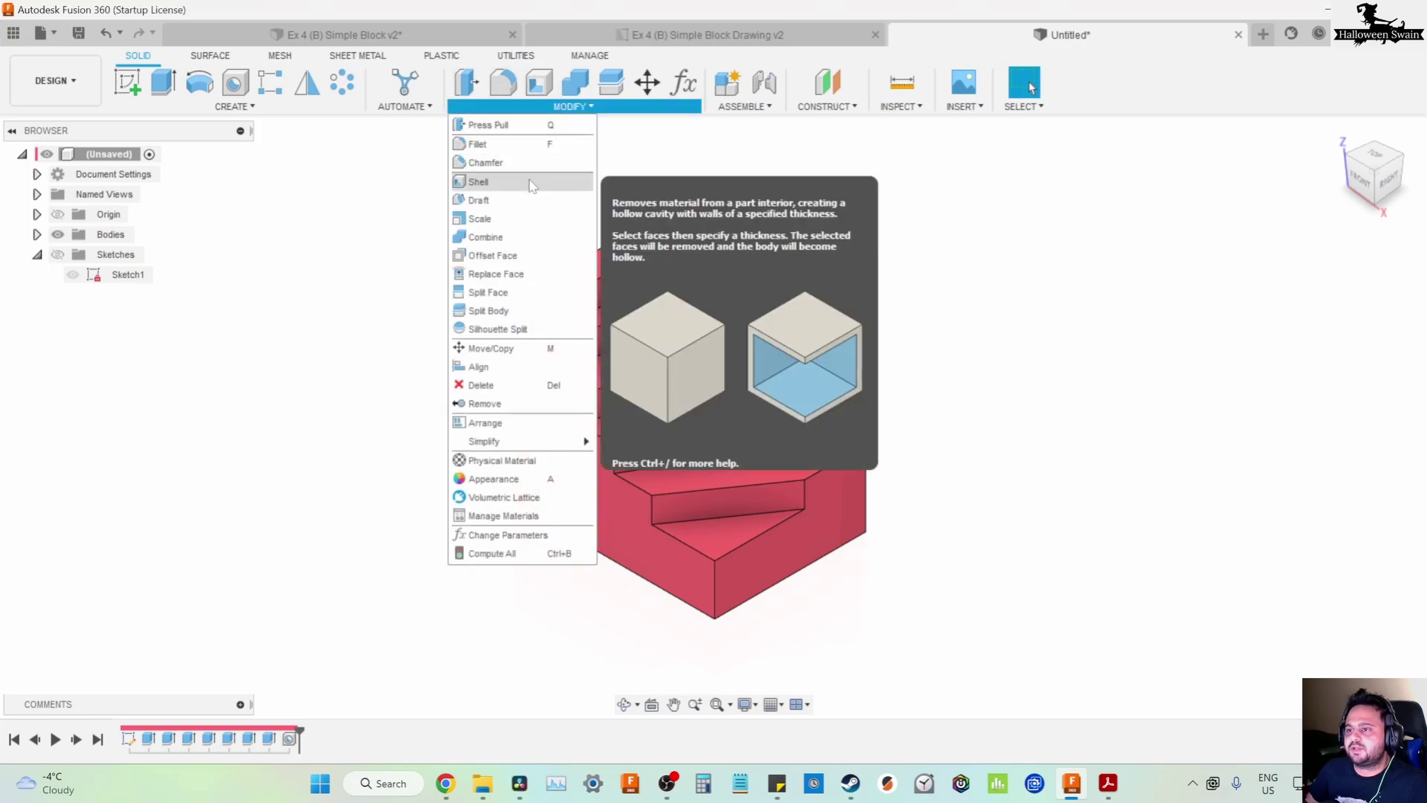
click(491, 162)
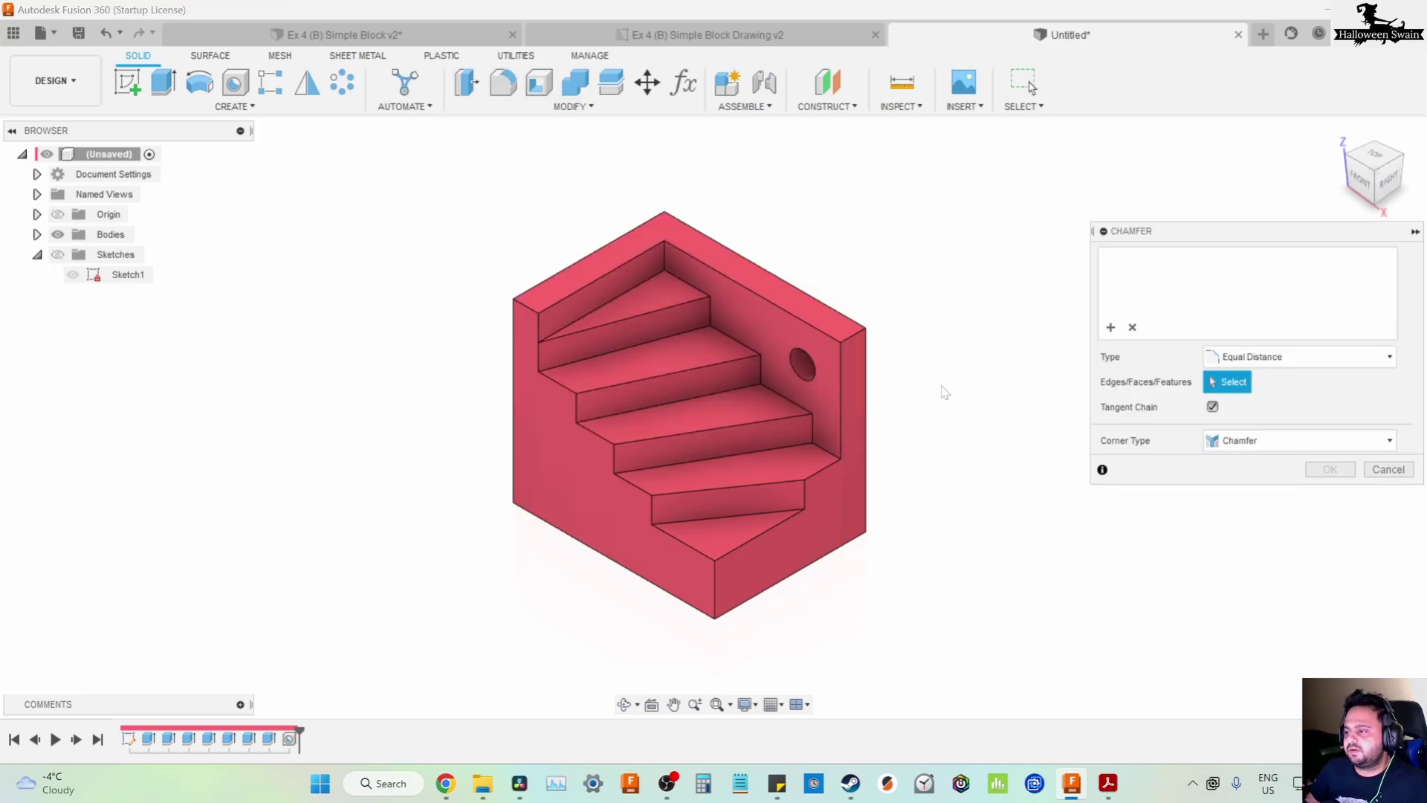
click(862, 339)
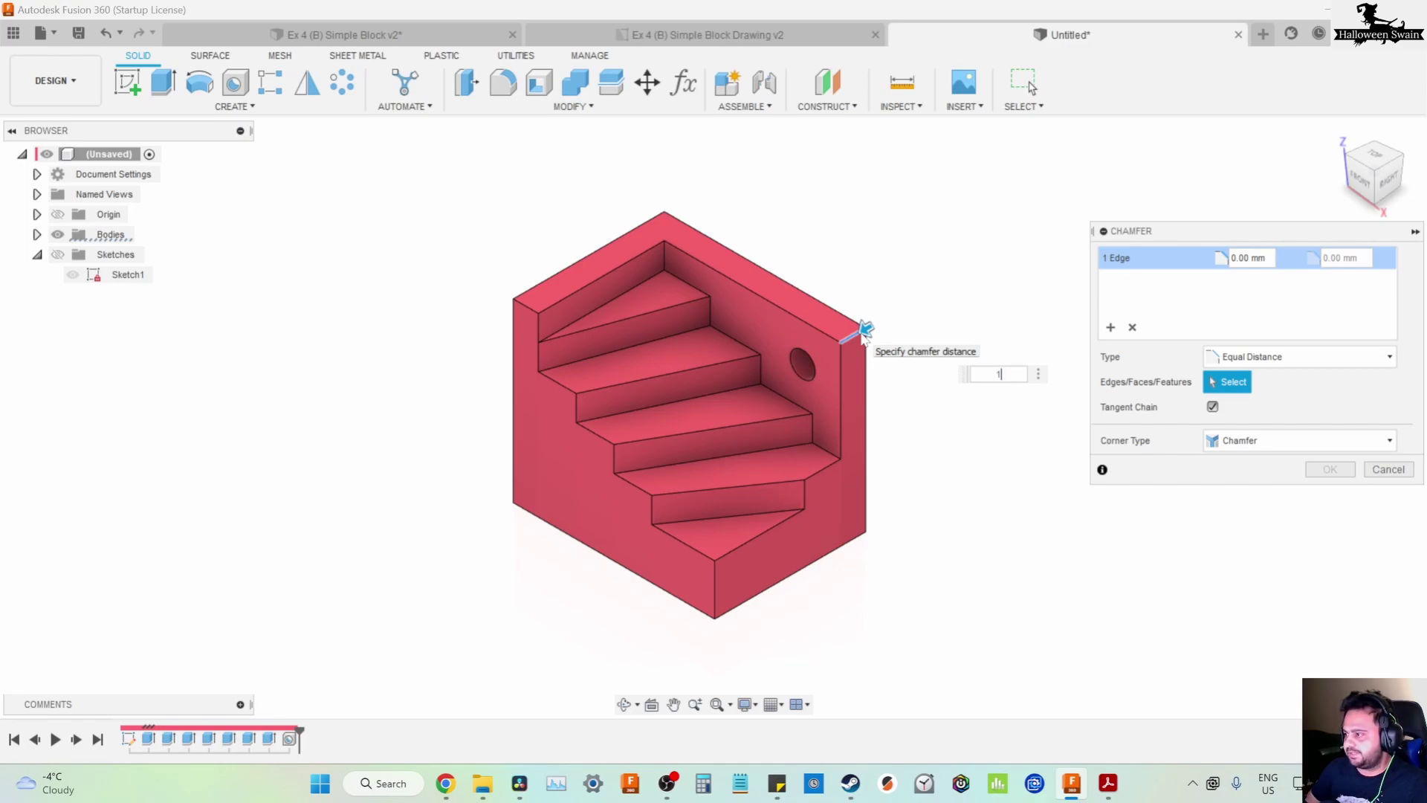
key(Return)
Compare the chamfered block with the multi-component Ex 4 (B) Simple Block v2 design, and return to the untitled design
scroll(868, 290, down, 3)
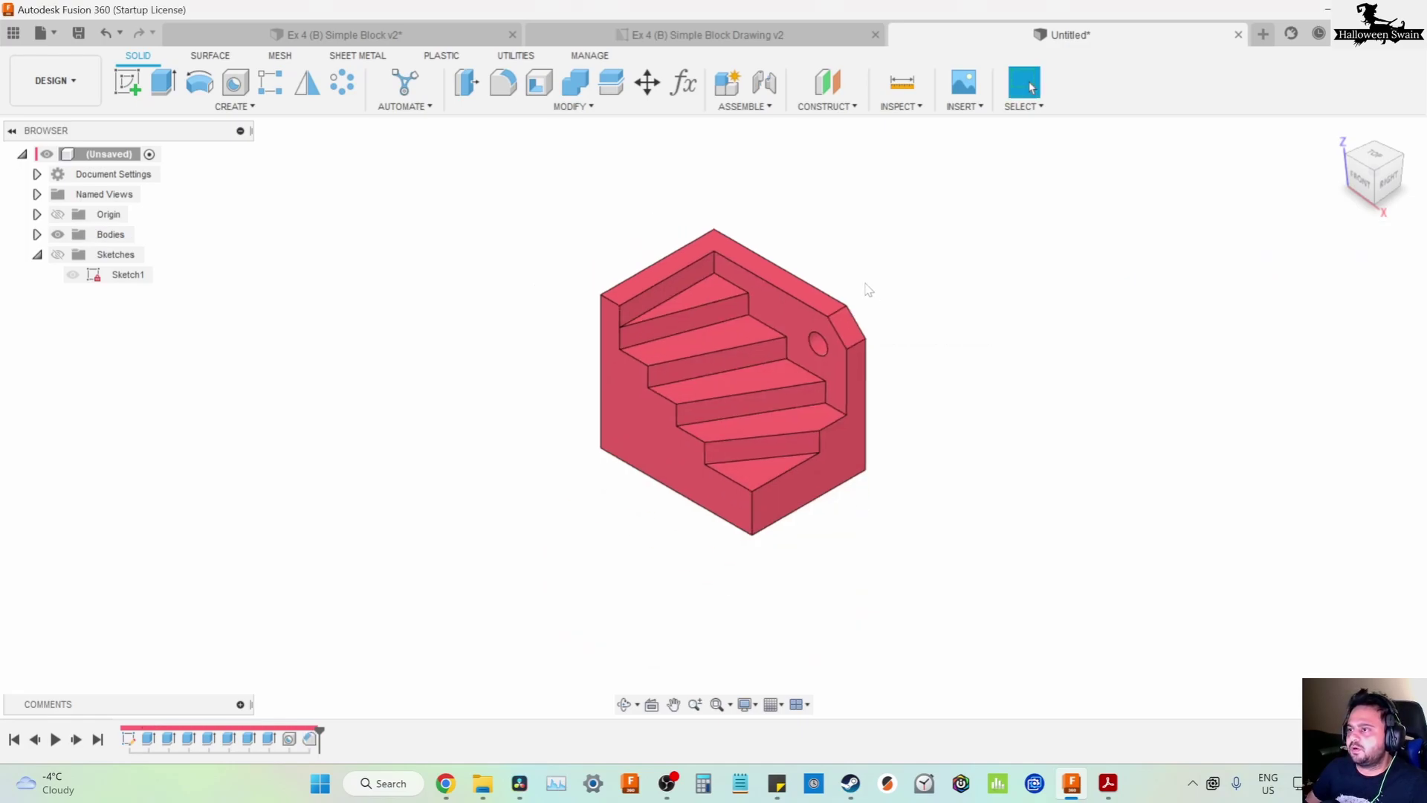
scroll(868, 289, up, 2)
scroll(868, 290, down, 2)
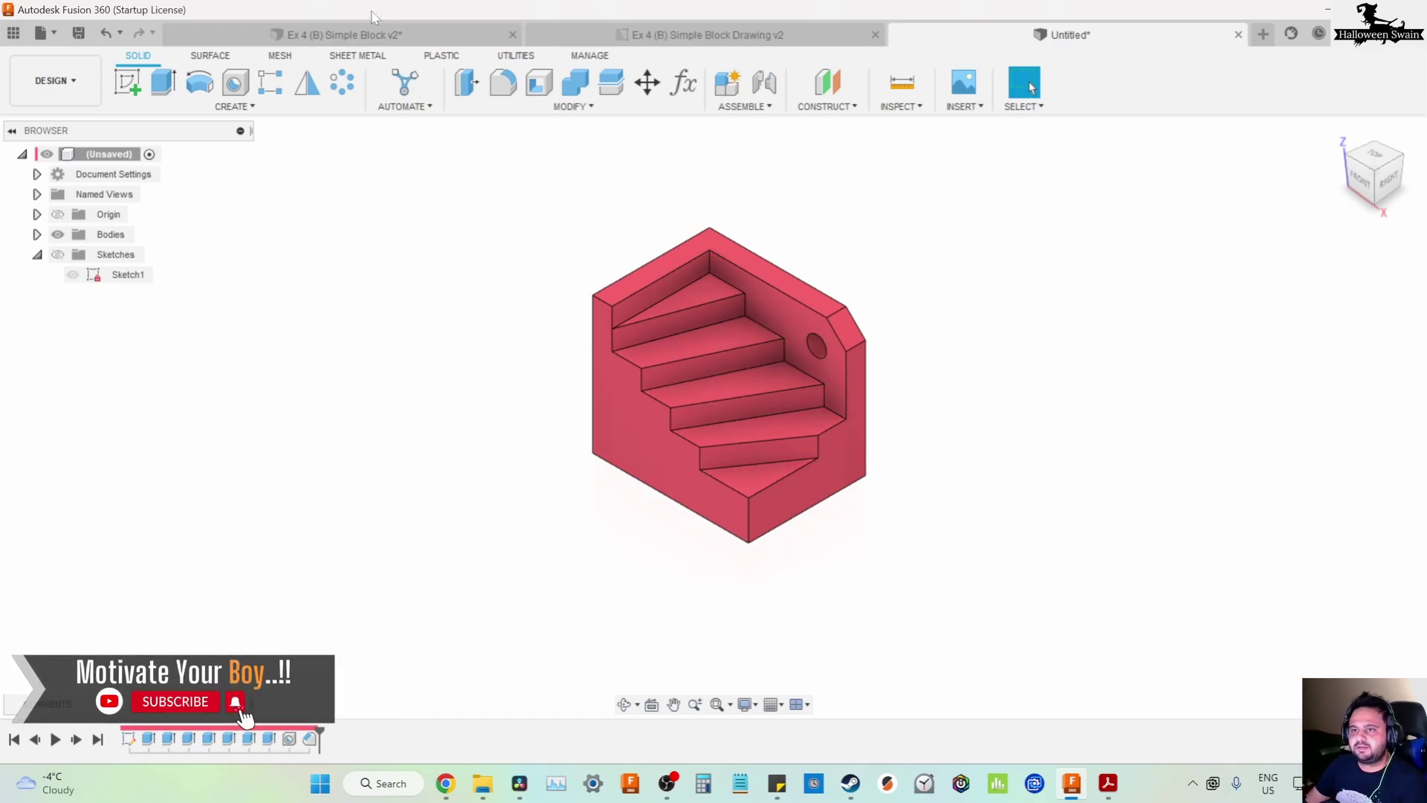
click(378, 37)
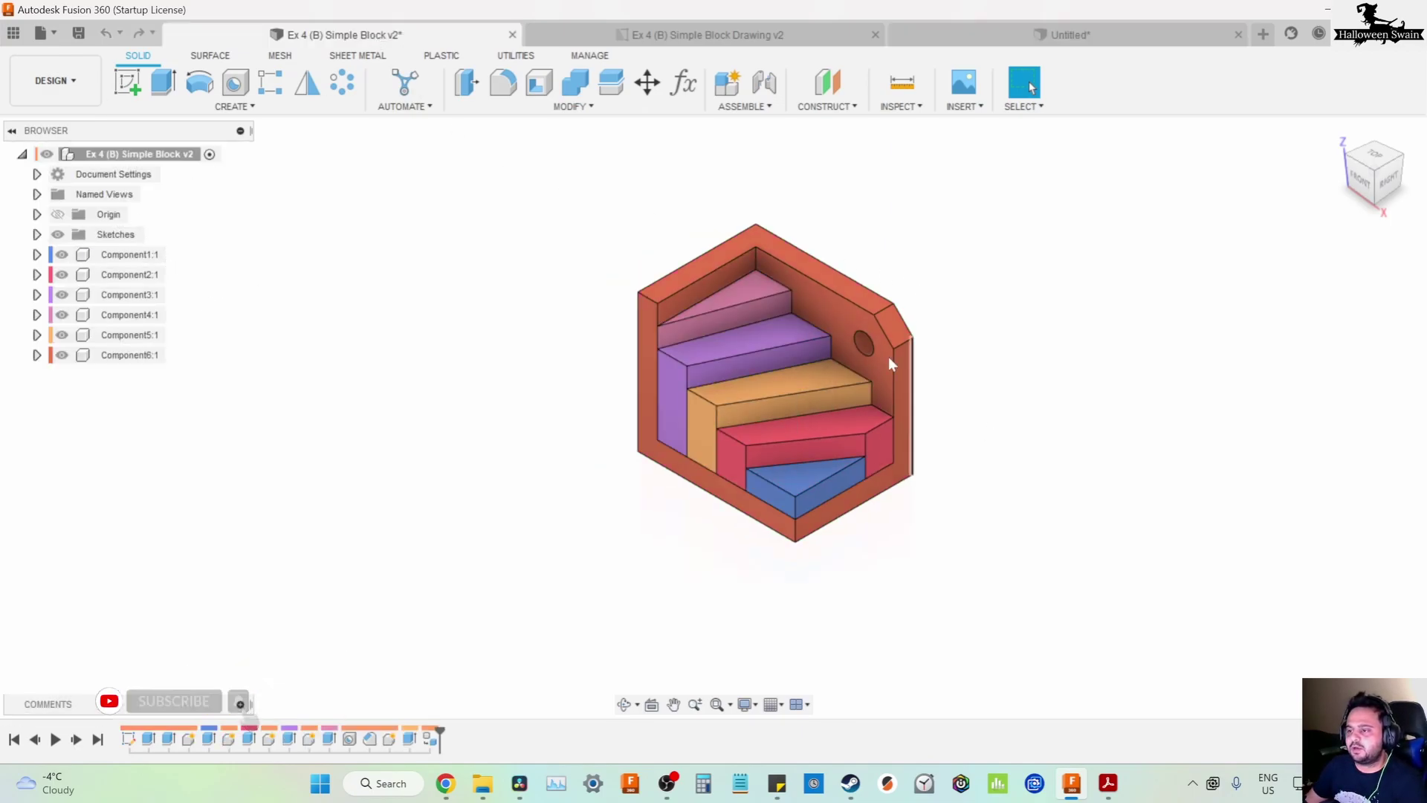
click(987, 37)
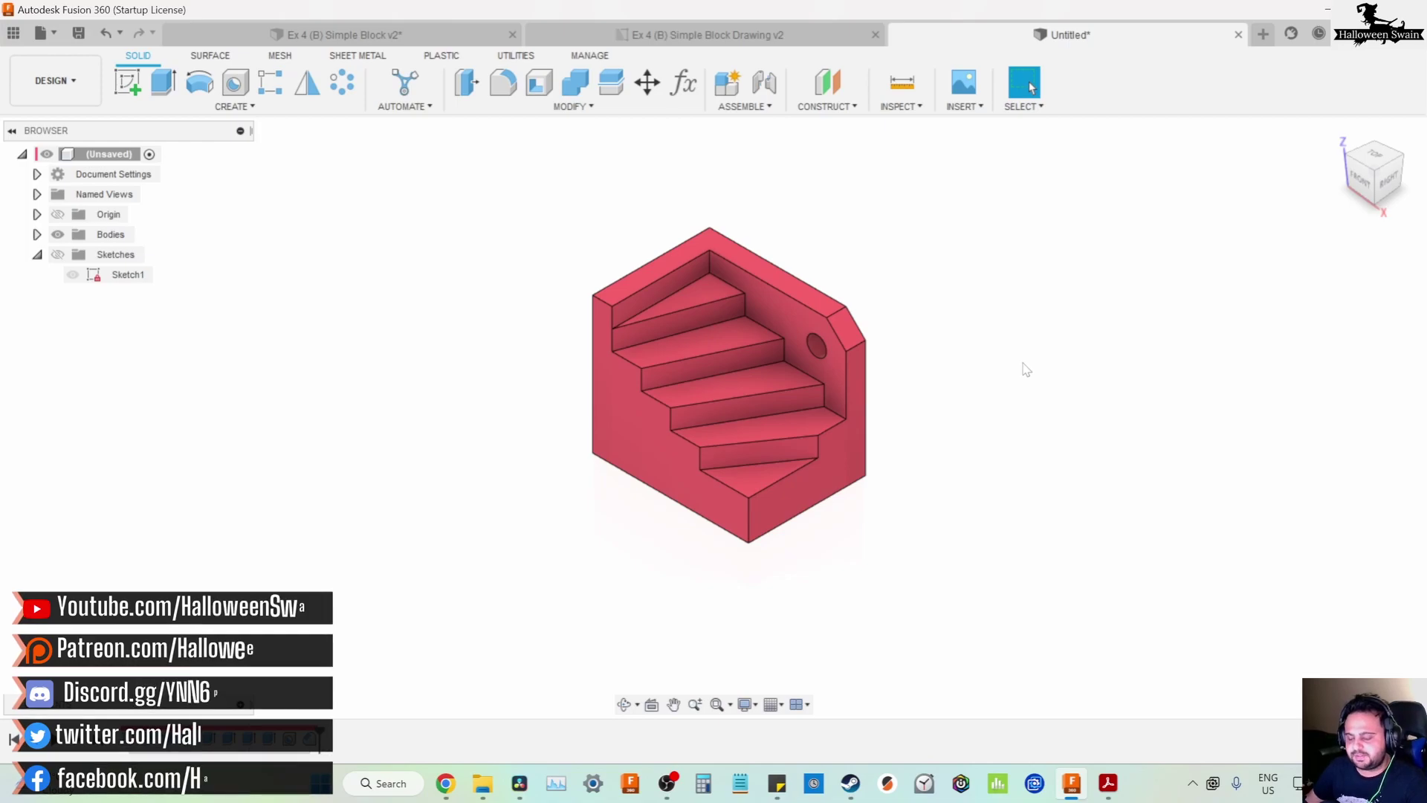
Apply the favorite appearance Aluminum - Anodized Glossy (Blue) (1) to the whole block body
key(a)
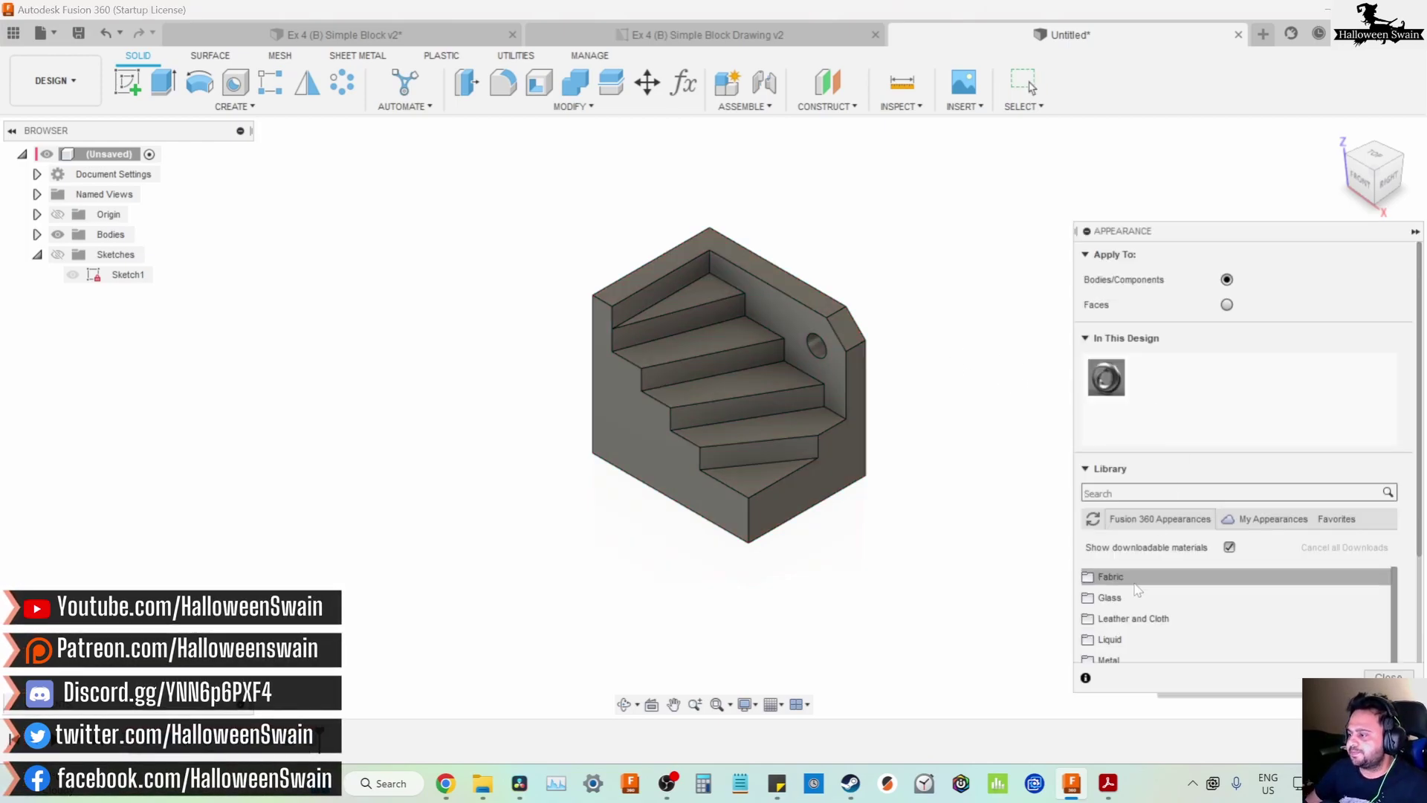
scroll(1137, 587, down, 5)
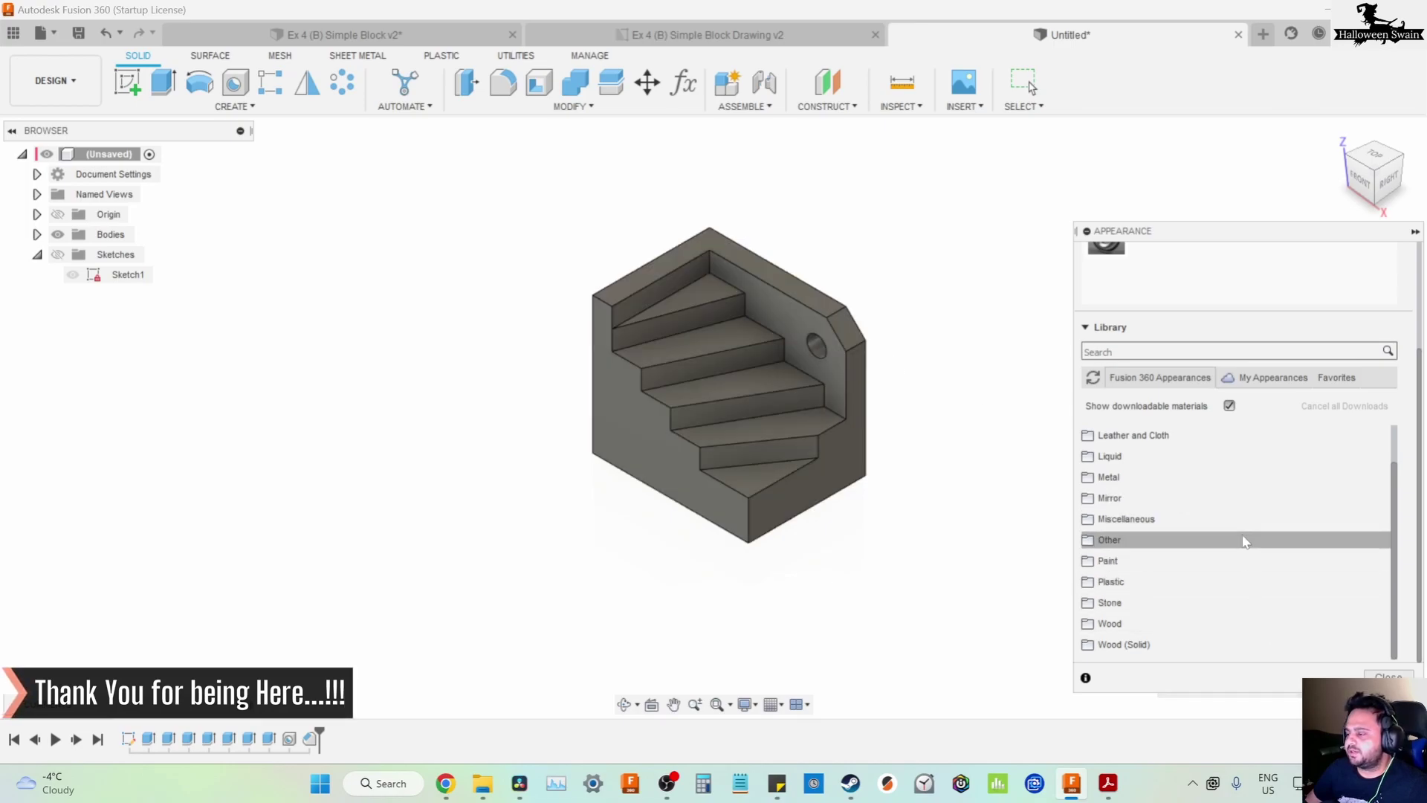
scroll(1209, 580, up, 3)
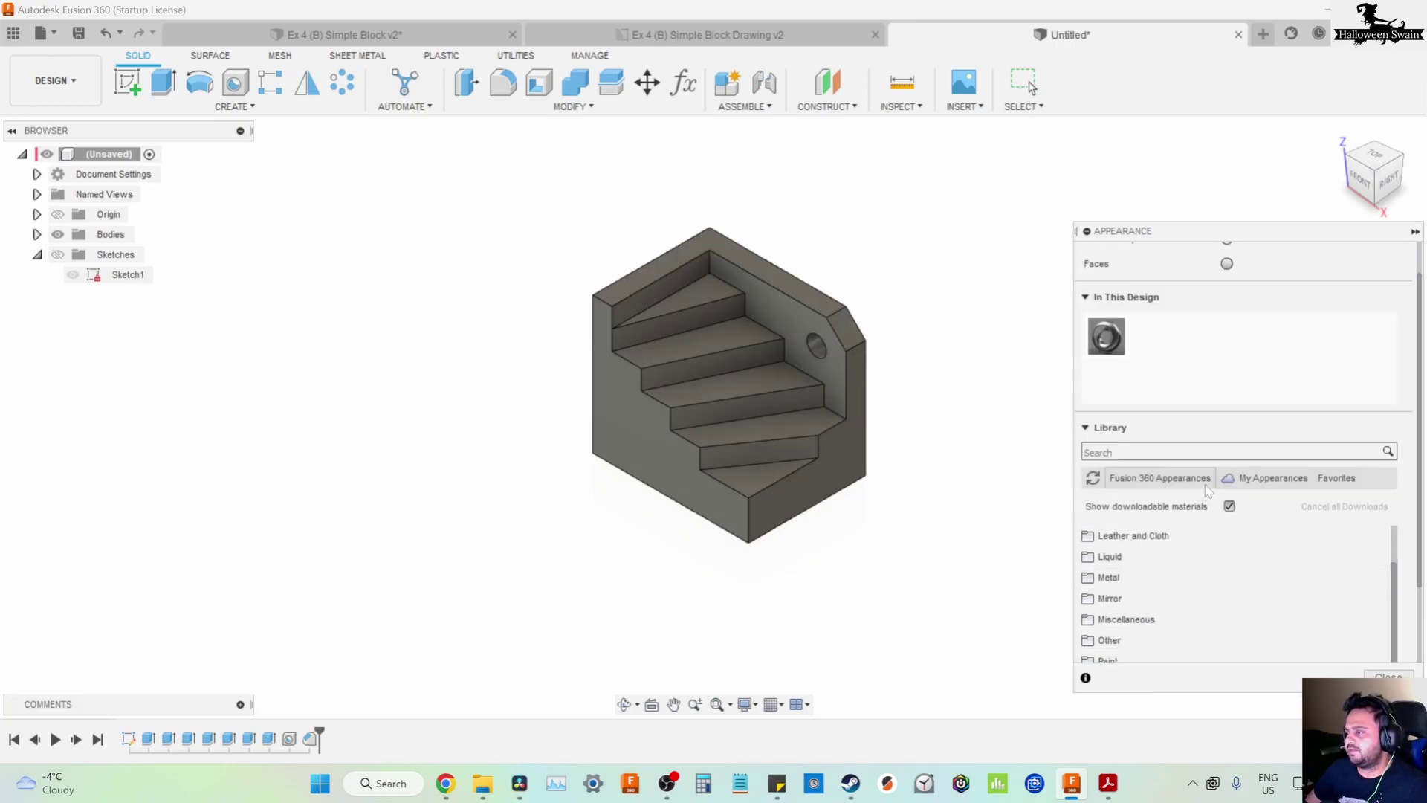
click(1331, 480)
drag(1083, 547, 770, 320)
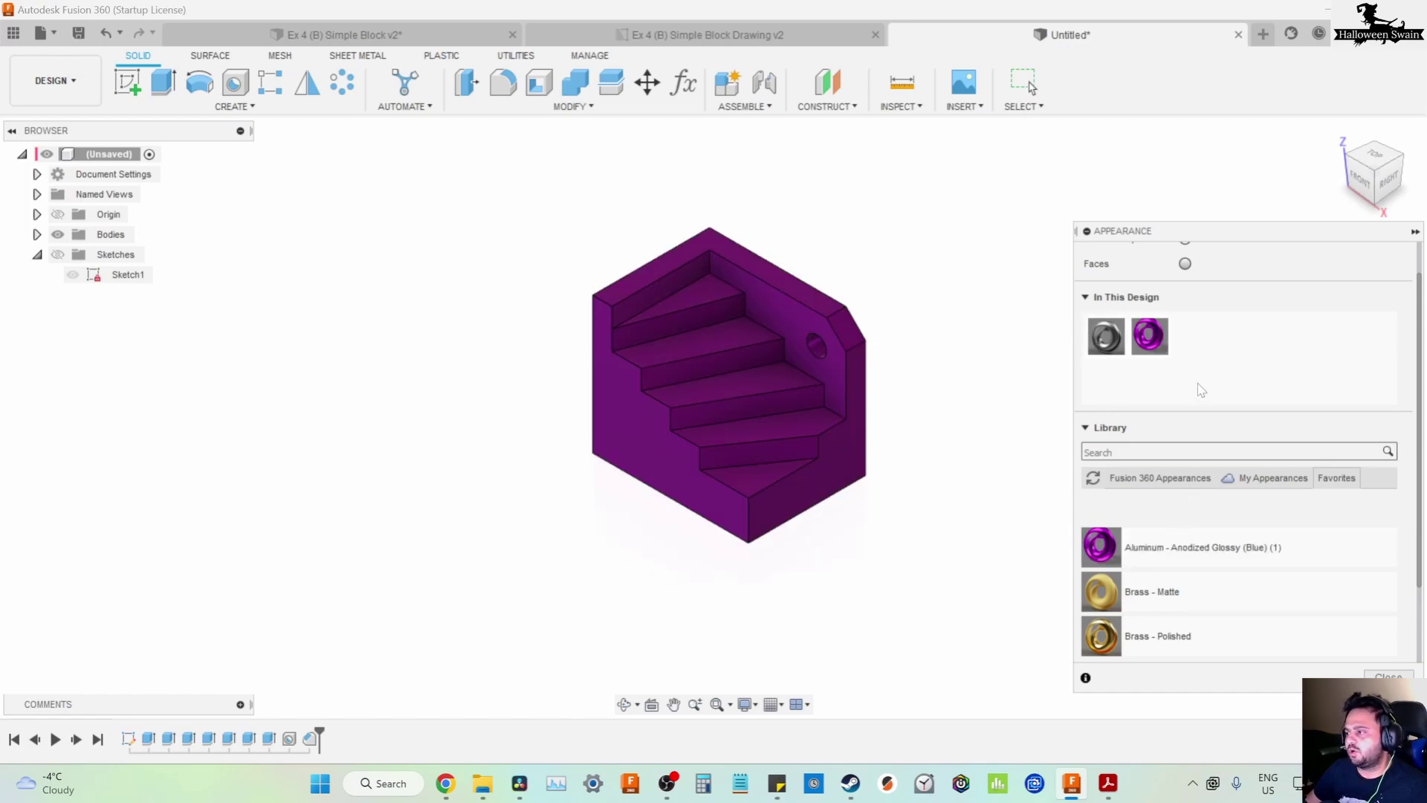
click(1387, 675)
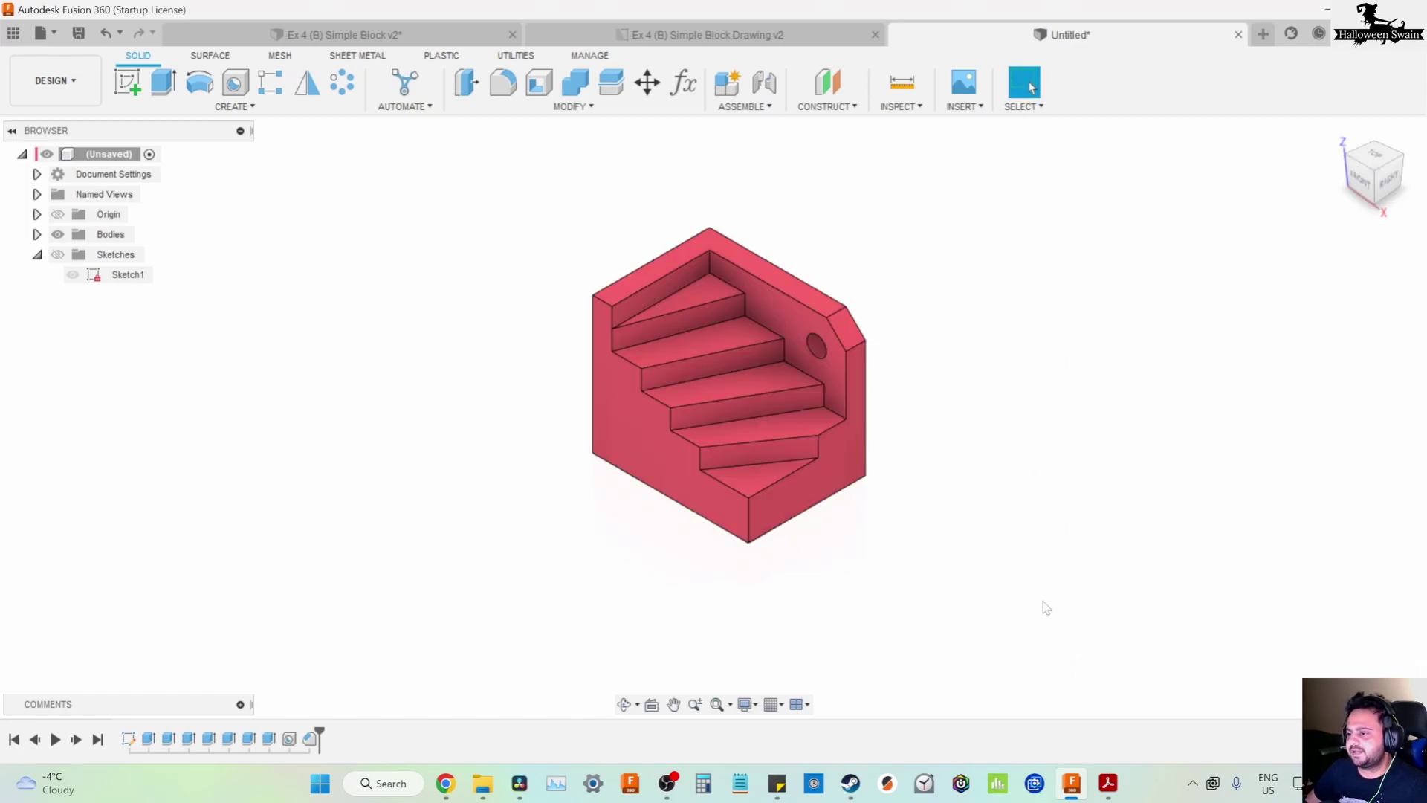